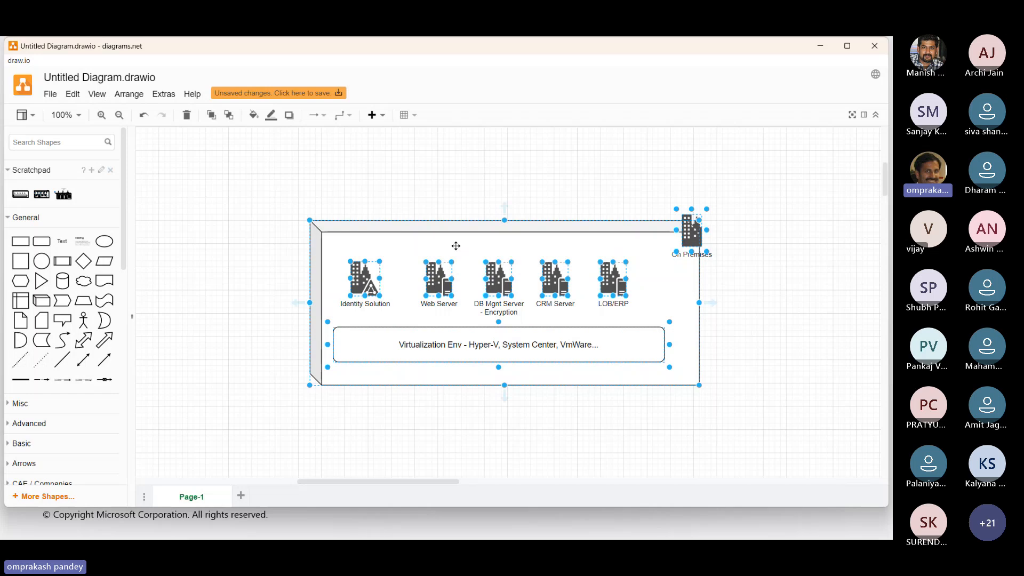
Move the whole on-premises diagram lower on the canvas, and make the Virtualization Env box thinner along the container's lower edge.
drag(455, 245, 454, 308)
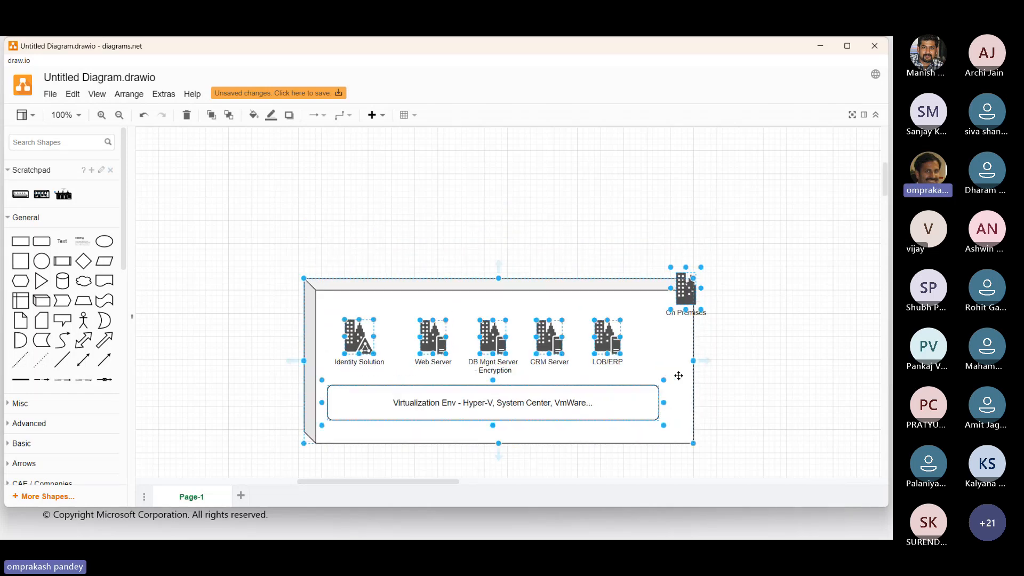
click(791, 384)
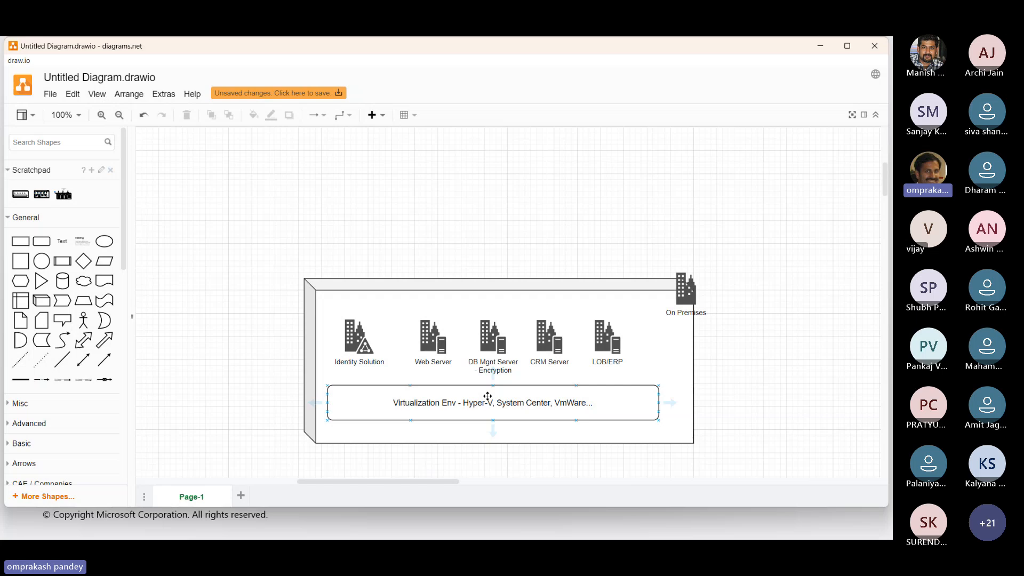
drag(487, 396, 490, 415)
drag(493, 401, 493, 415)
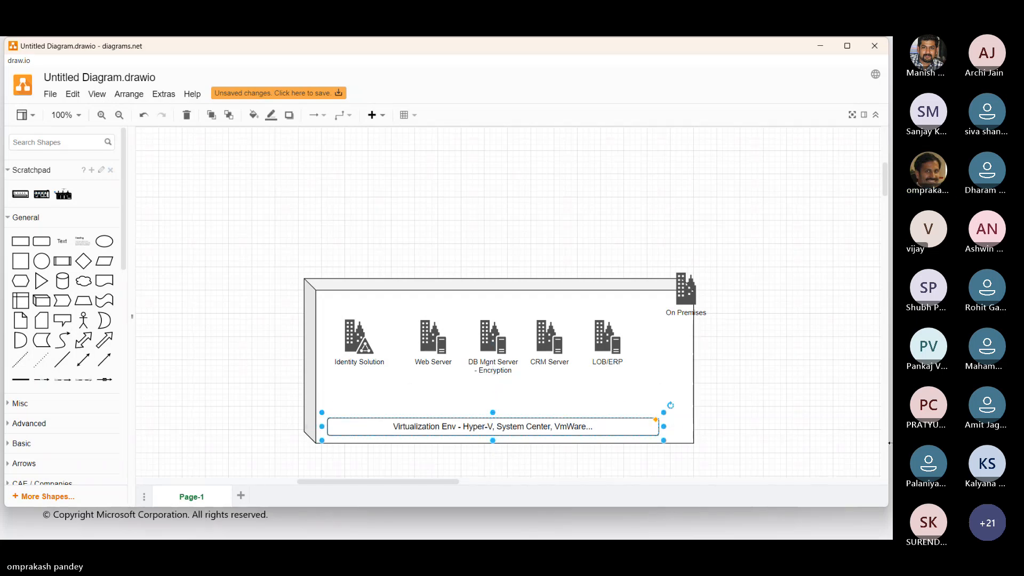
Add "(Active Directory)" as a second line to the Identity Solution icon's label.
click(355, 337)
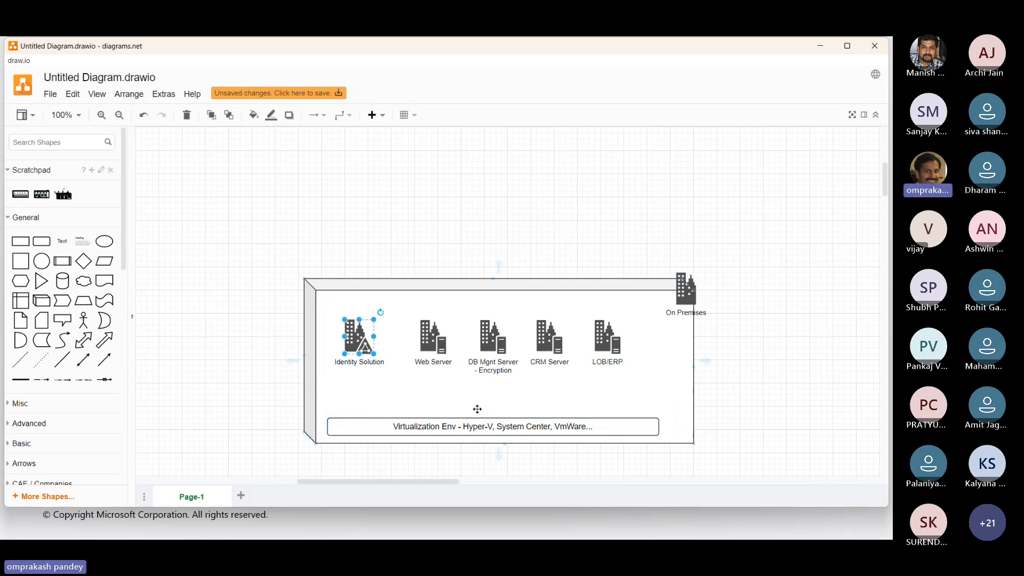
double_click(353, 338)
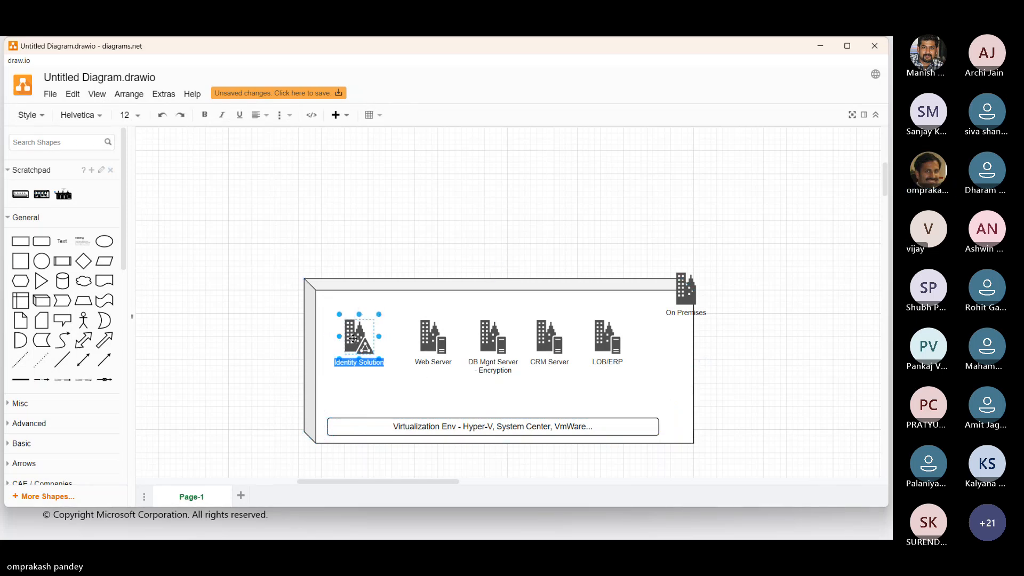
key(Right)
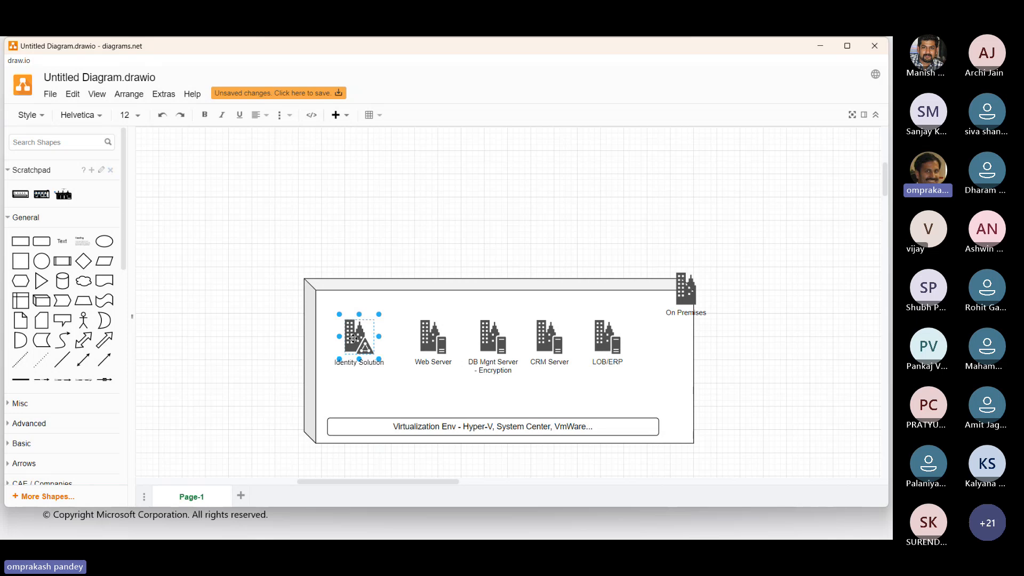
key(Return)
text(()
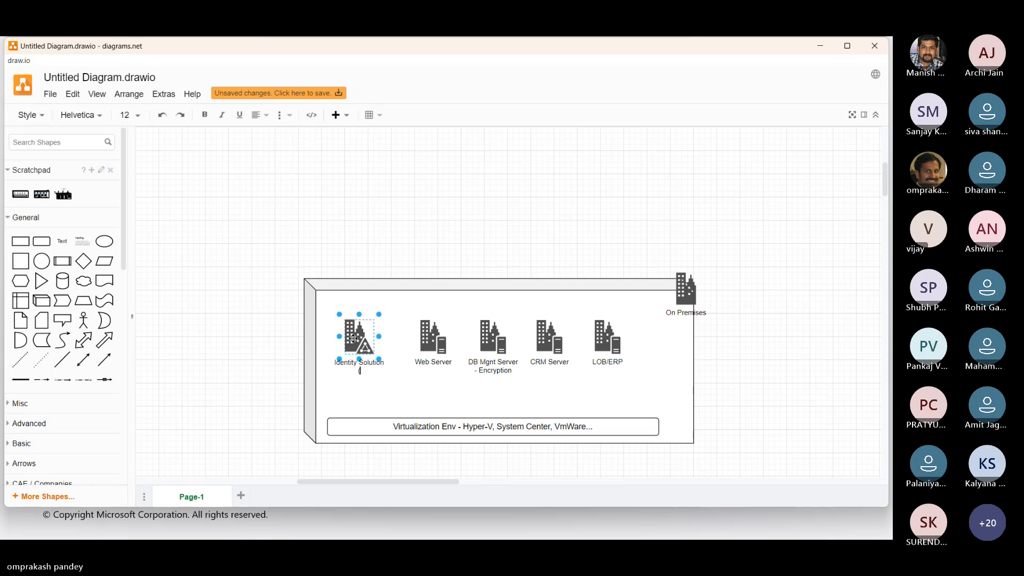
text(Active )
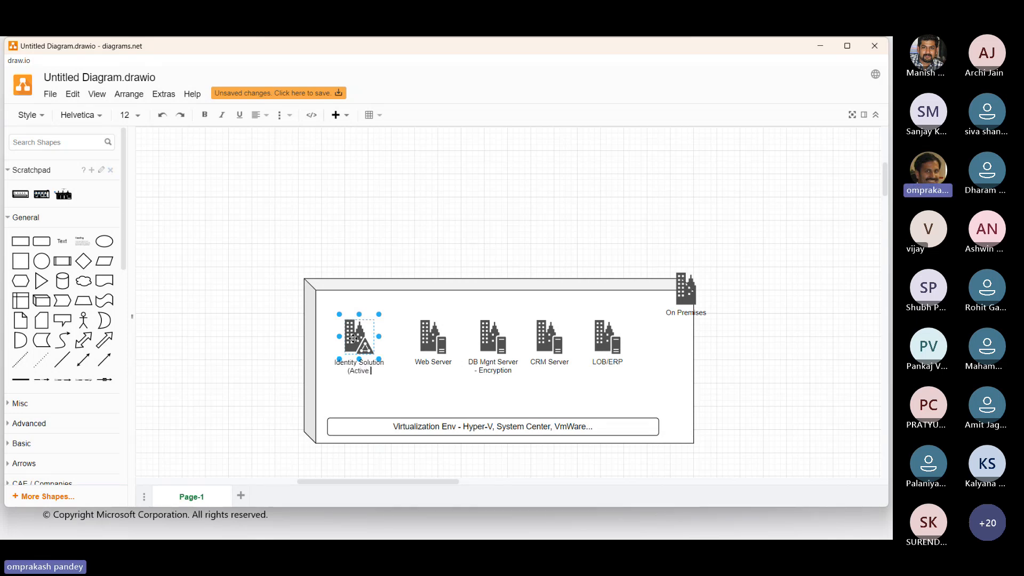
text(Director)
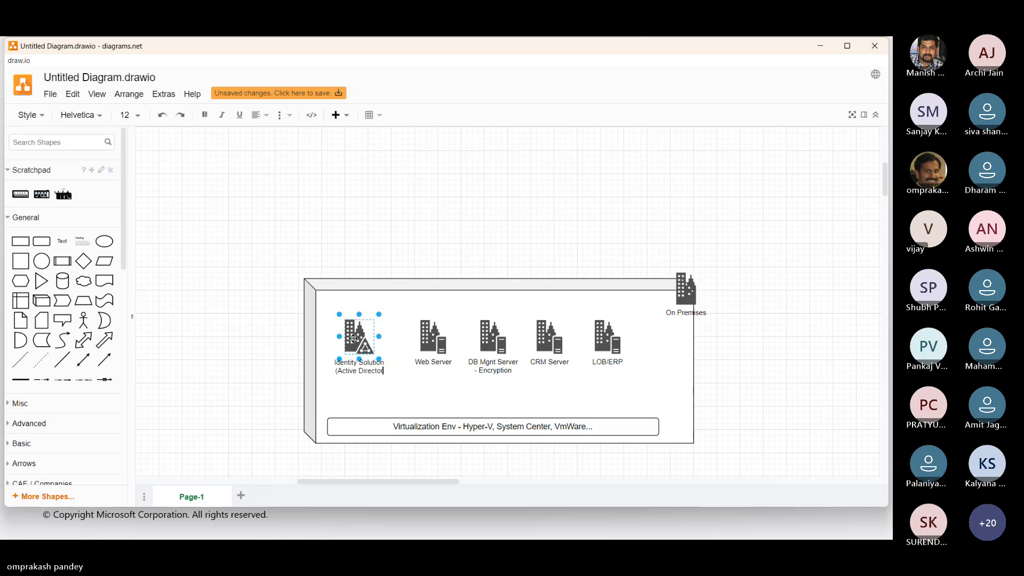
text(y))
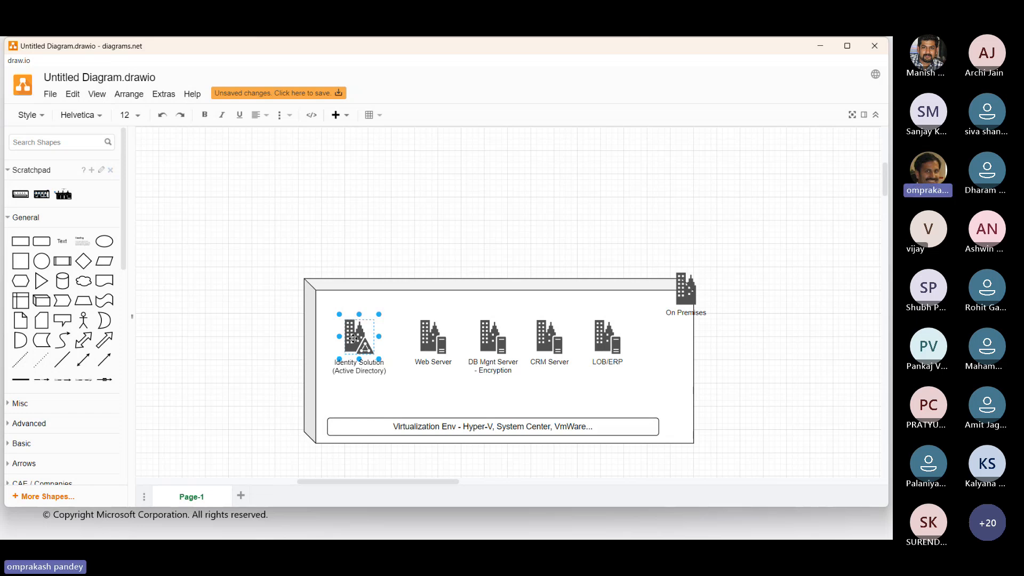
List "- ADDS", "- ADCS" and "- ADFS" on separate lines beneath "(Active Directory)" in the Identity Solution label.
key(Return)
text(- ADDS)
key(Return)
text(- ADCS)
key(Return)
text(-)
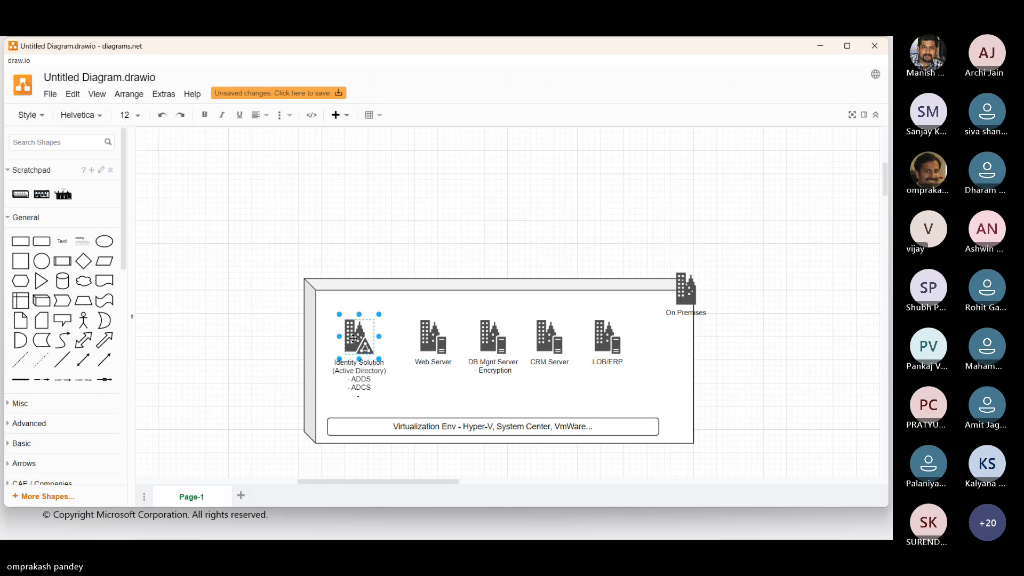
text( AD)
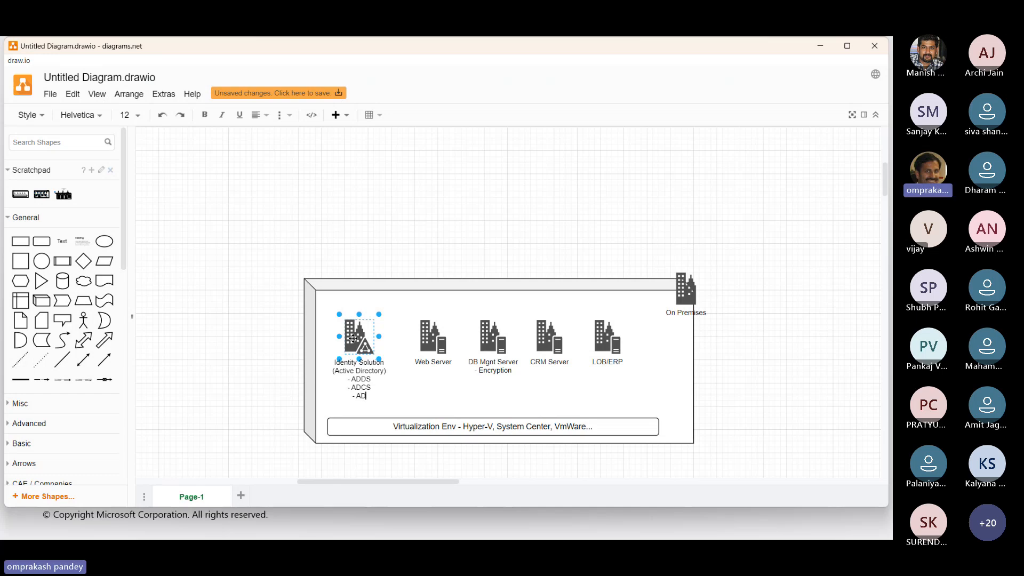
text(FS )
text(- ADRMS)
Add "- ADRMS" and "- ADLDS" as the final lines of the Identity Solution label.
key(Return)
text(- ADLDS)
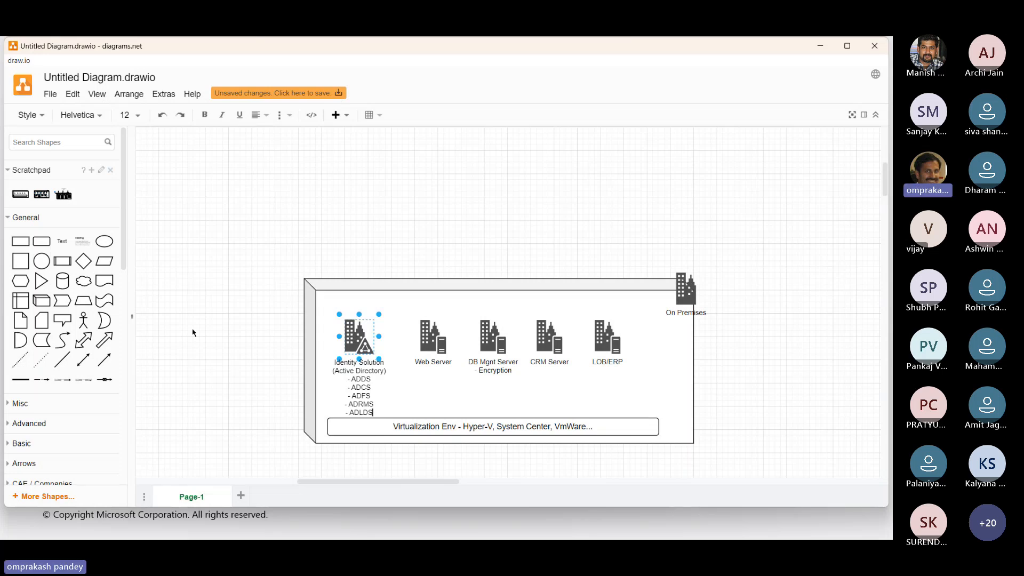
Move the Identity Solution icon and the four server icons together up to the container's upper edge.
drag(232, 289, 660, 420)
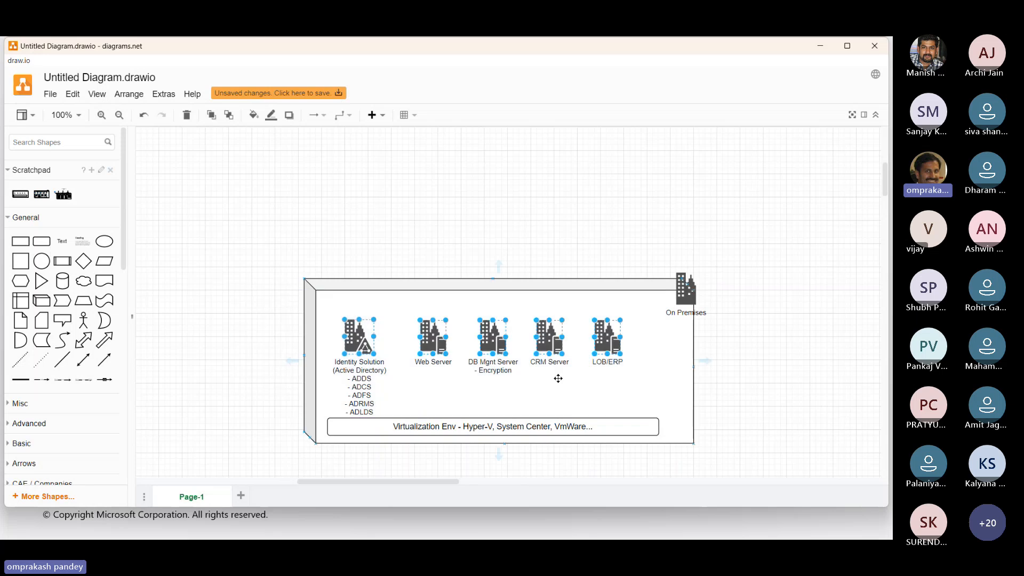
drag(429, 340, 429, 314)
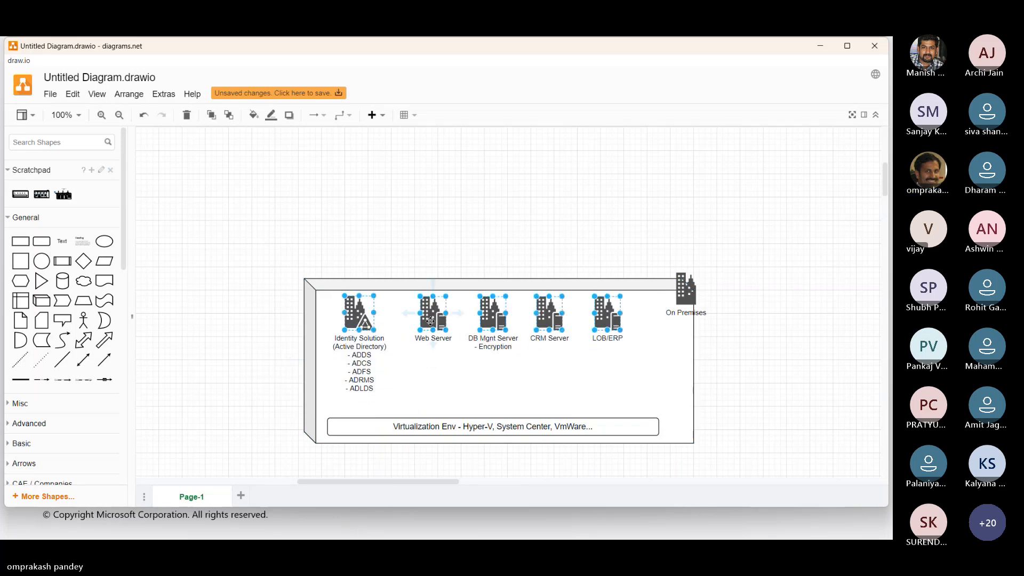
click(768, 368)
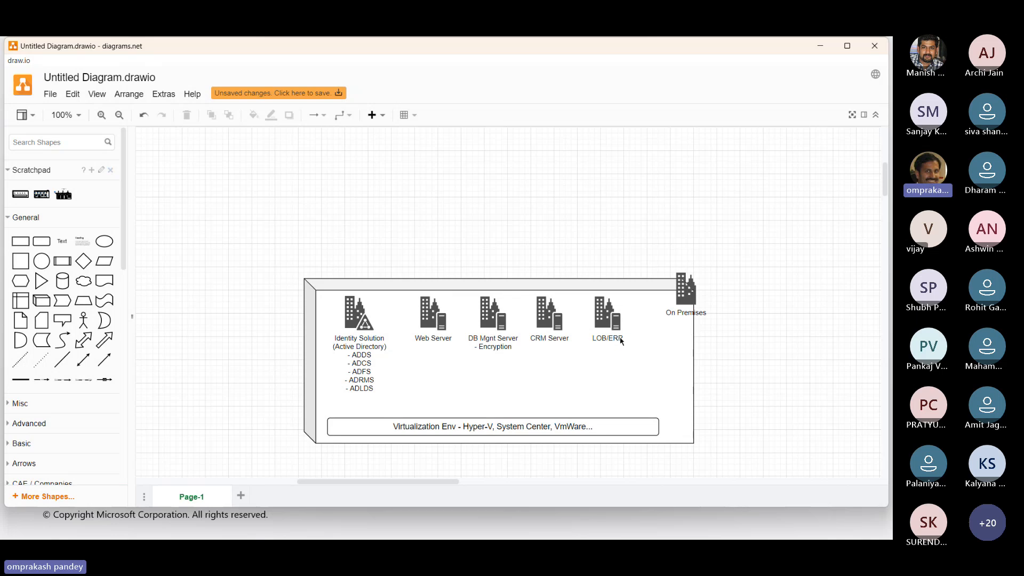
Move the Web, DB Mgnt, CRM and LOB/ERP icons down to just above the Virtualization Env box.
drag(392, 203, 663, 385)
drag(490, 319, 492, 375)
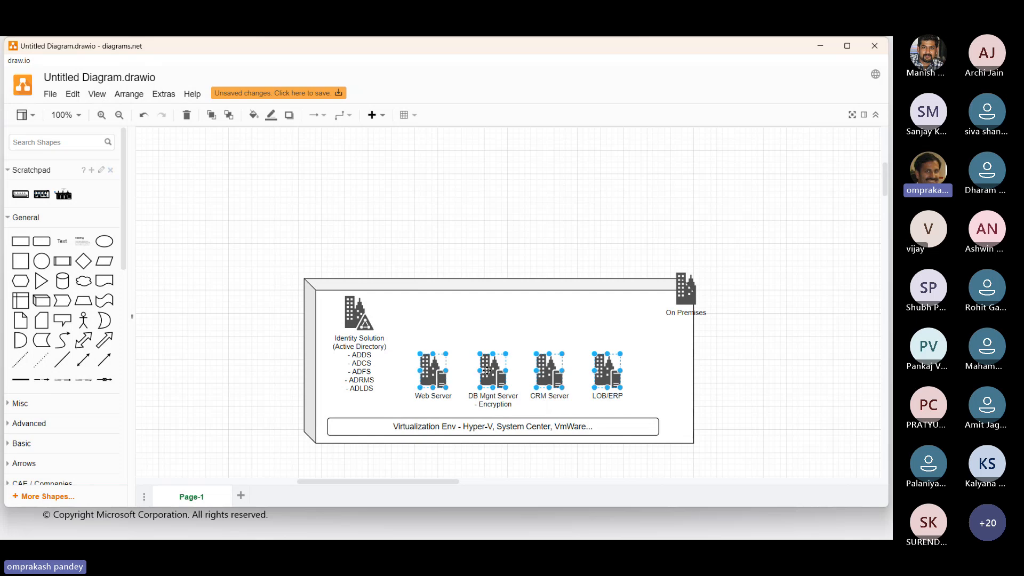
click(446, 231)
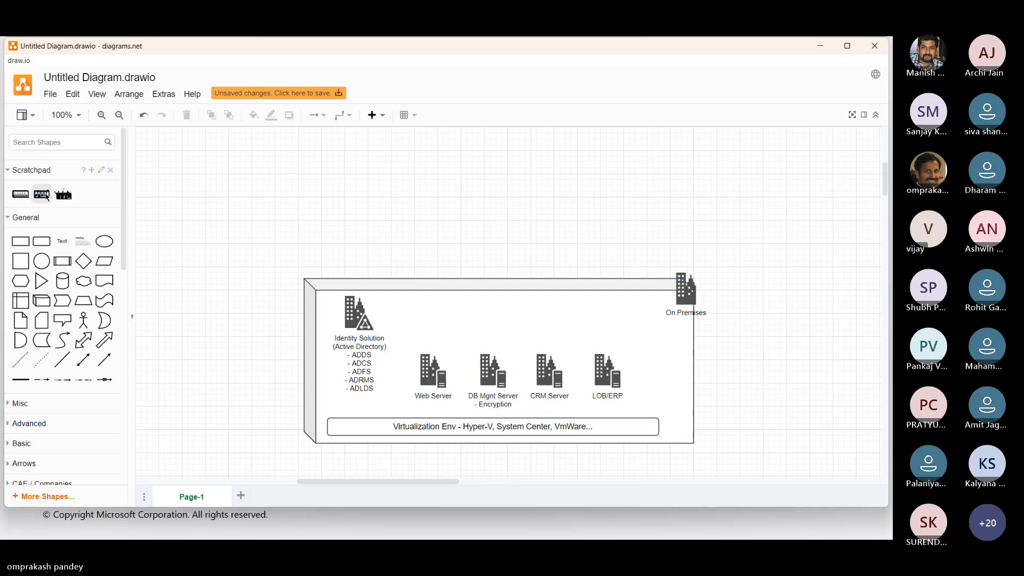
Place a rectangle about 347 x 60 above the four server icons and label it "Firewall".
click(20, 241)
drag(506, 300, 612, 325)
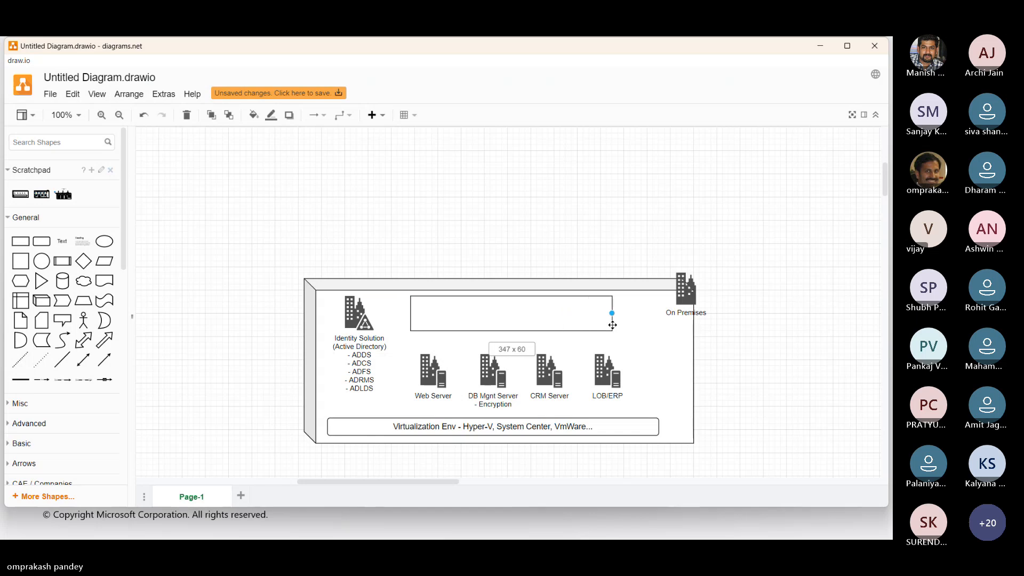
double_click(549, 318)
text(F)
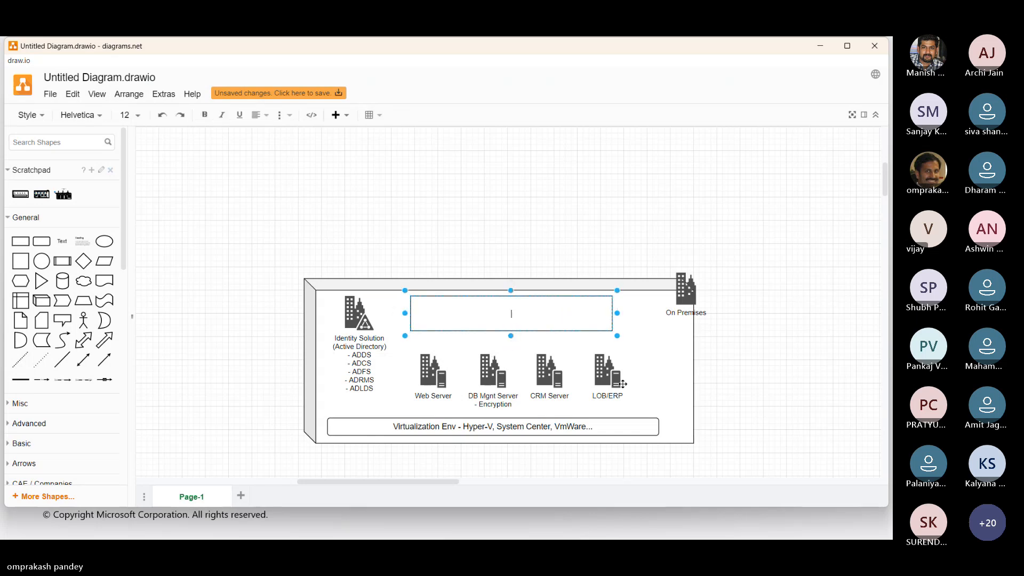
text(ire)
text(wall)
text(Secu)
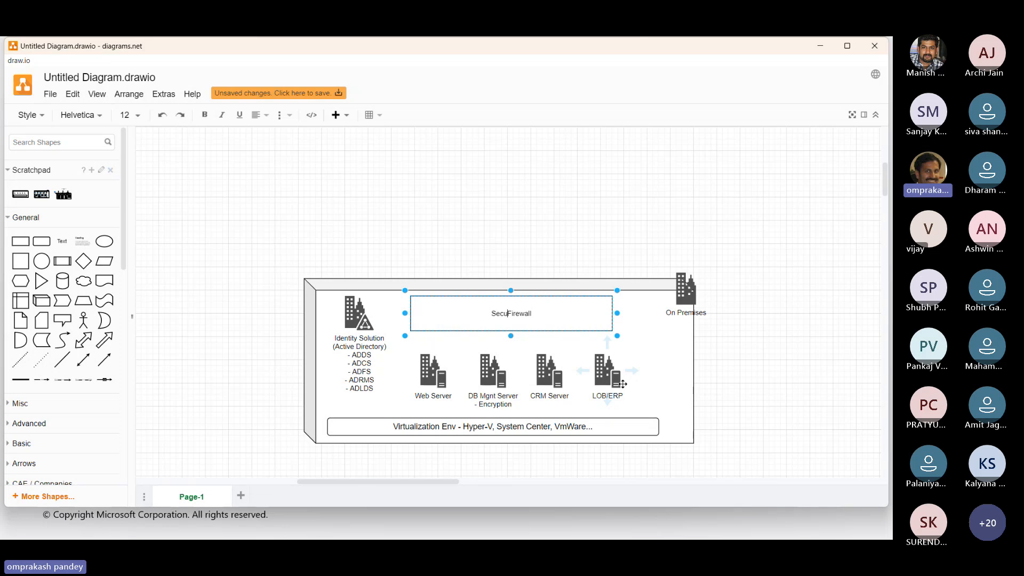
text(rity o)
Insert the heading "Security Solutions" above Firewall in the rectangle and turn Firewall into a dashed list item.
key(BackSpace)
text(Solutions)
key(Return)
text(-)
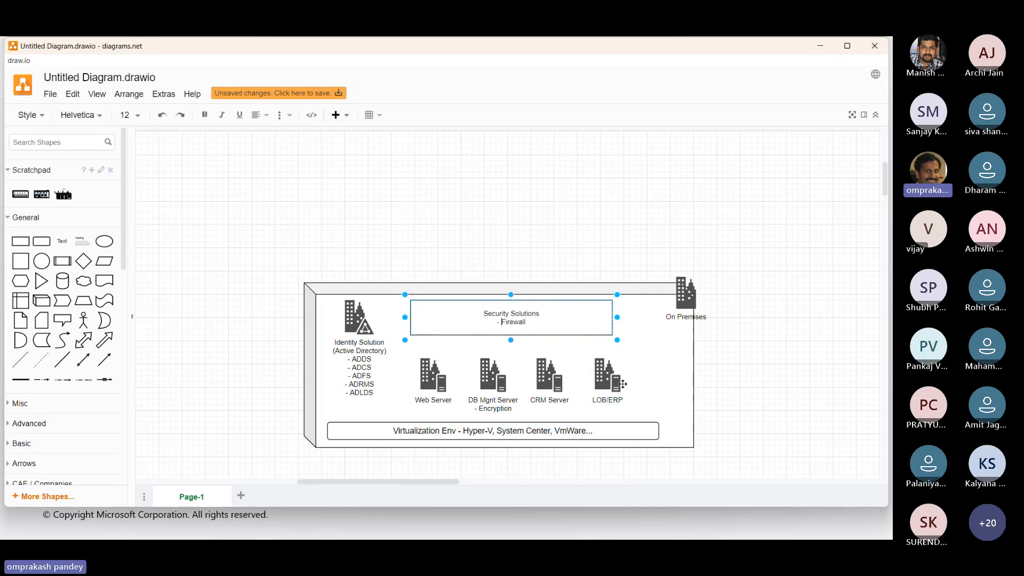
Add the line "- Gateways, Federation" below Firewall in the Security Solutions box.
key(Return)
text(-)
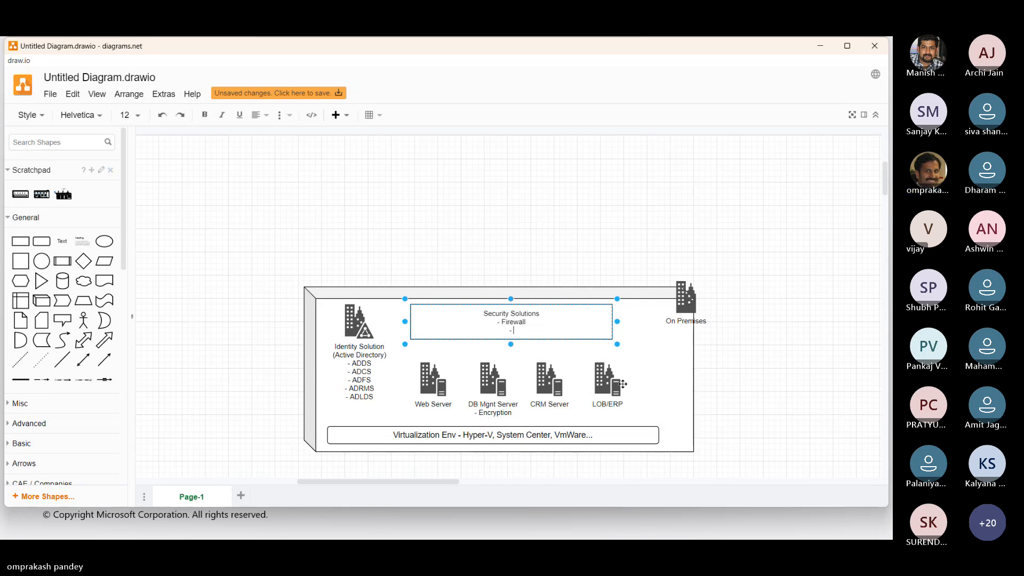
text( Gatewys)
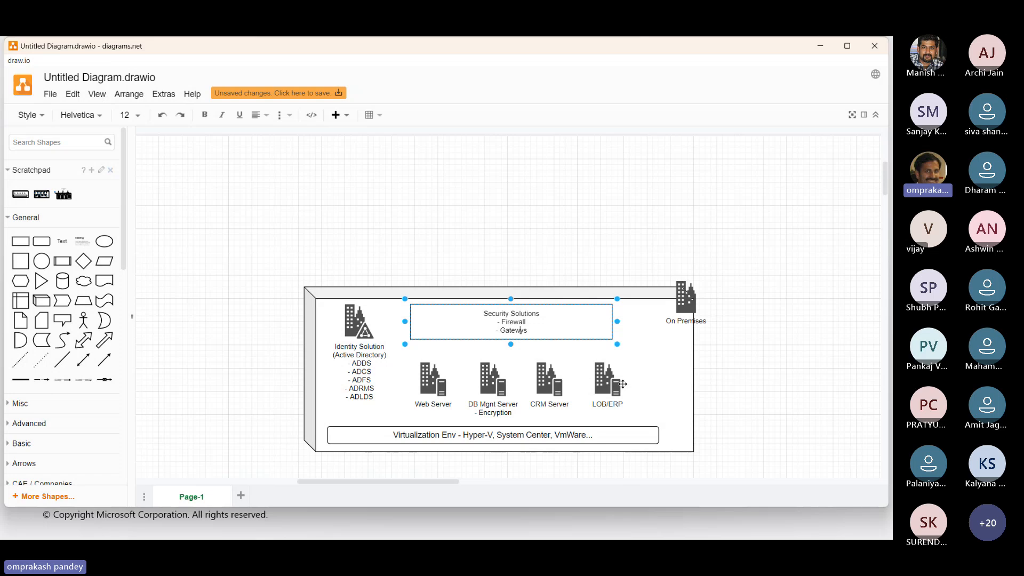
key(BackSpace)
key(BackSpace)
text(ays, Federation)
Put a comma after Firewall and make the "Security Solutions" heading bold and underlined.
key(Up)
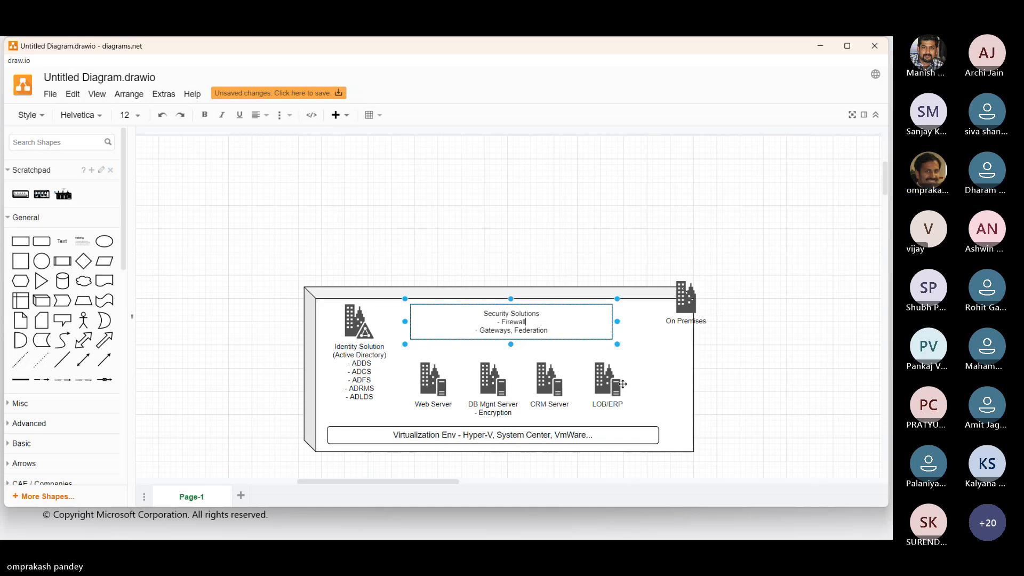
text(,)
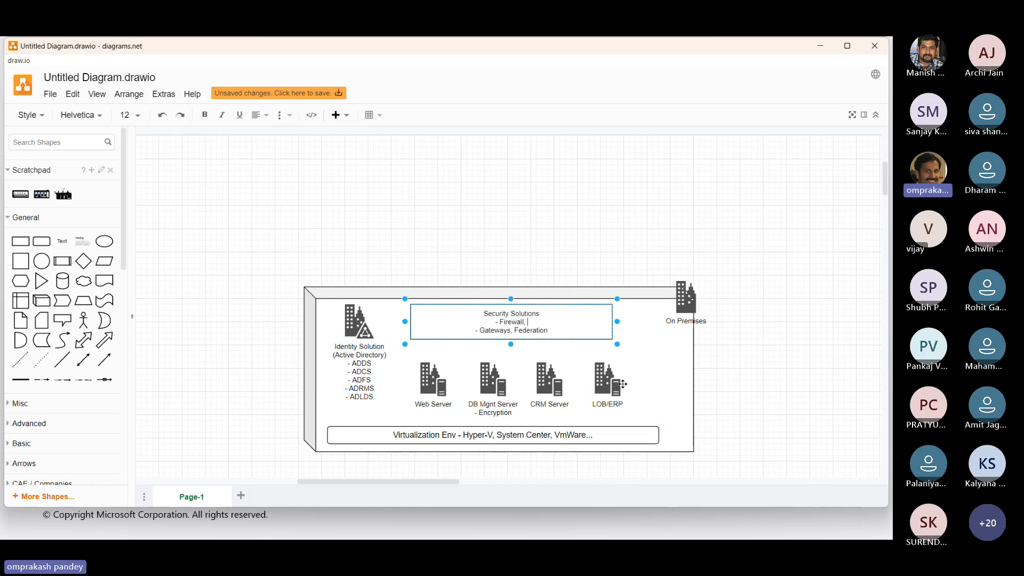
key(Up)
key(Home)
key(shift+End)
key(ctrl+b)
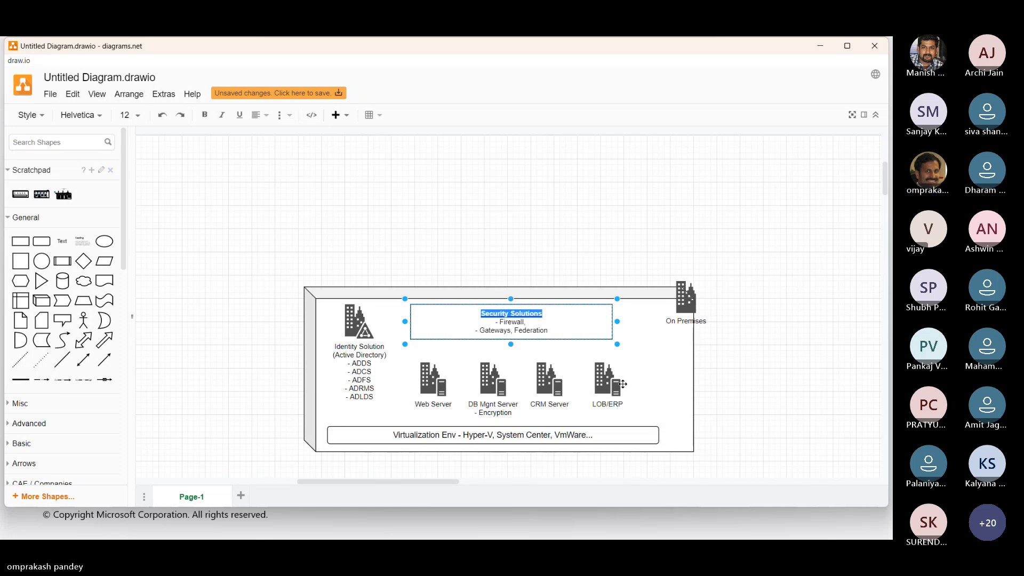
key(ctrl+u)
key(Down)
key(Home)
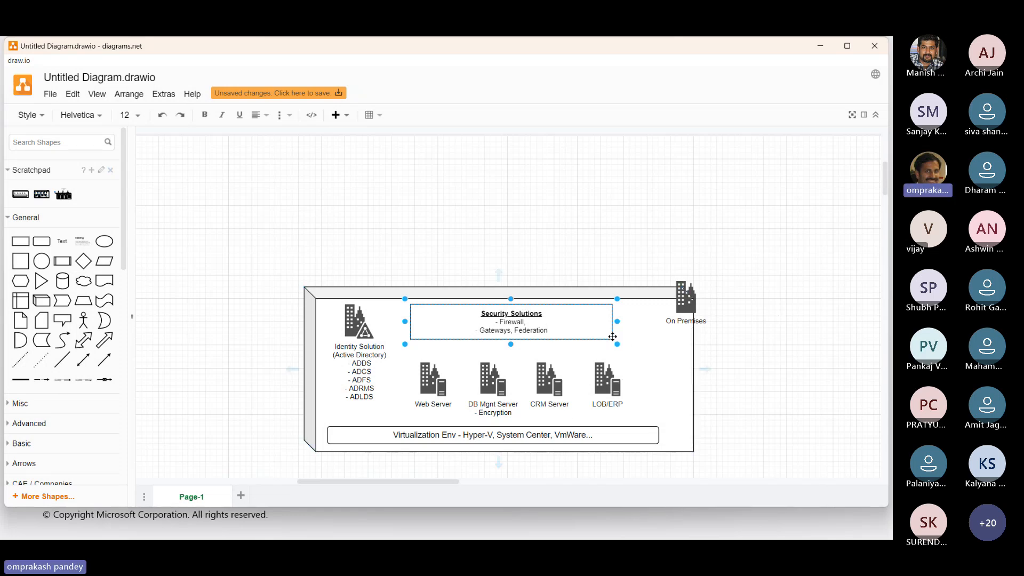
Extend the Security Solutions box downward and add the line "- Devices - BitLocker" below the Gateways line.
drag(511, 344, 511, 358)
double_click(510, 327)
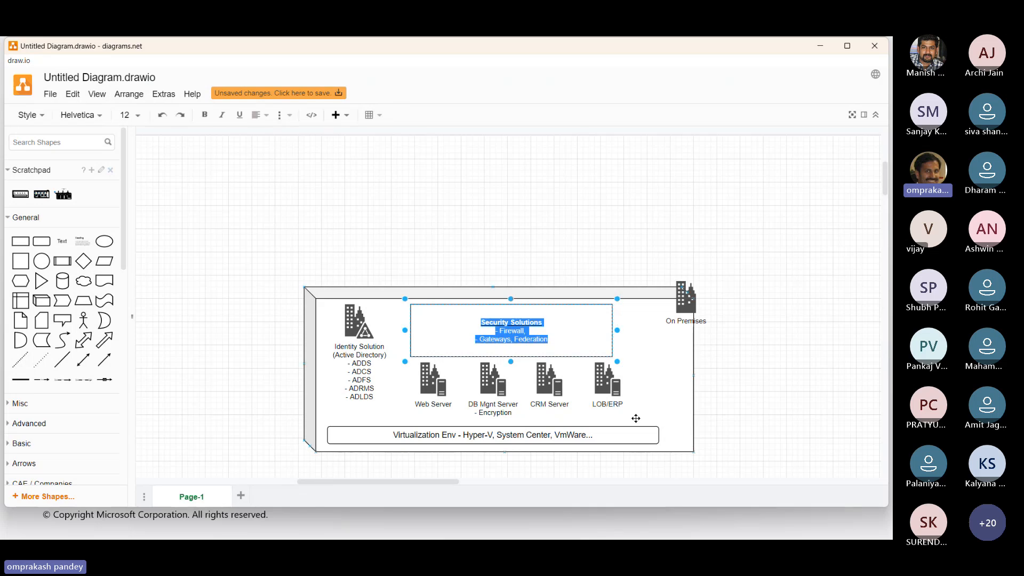
key(End)
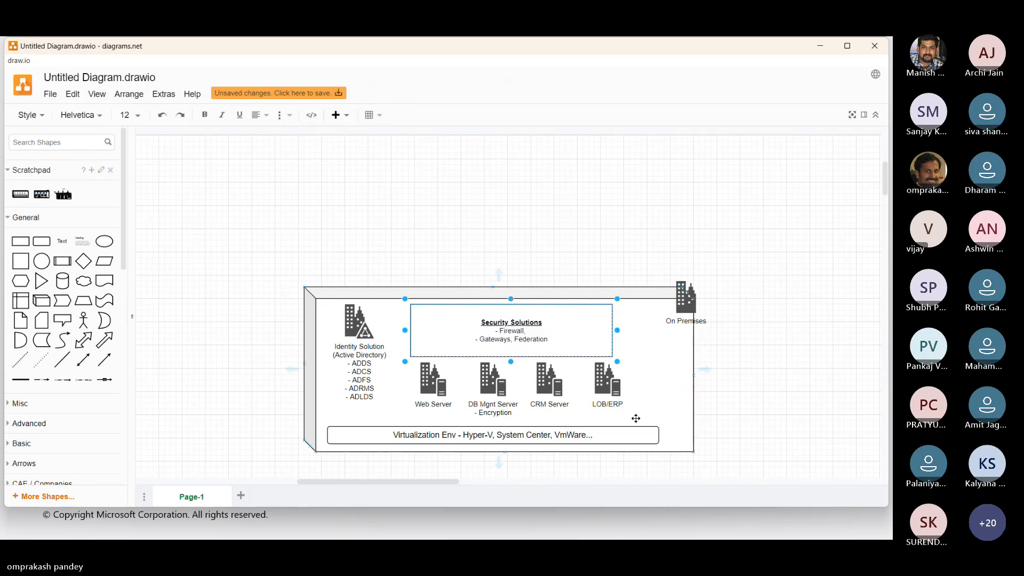
key(Return)
text(-)
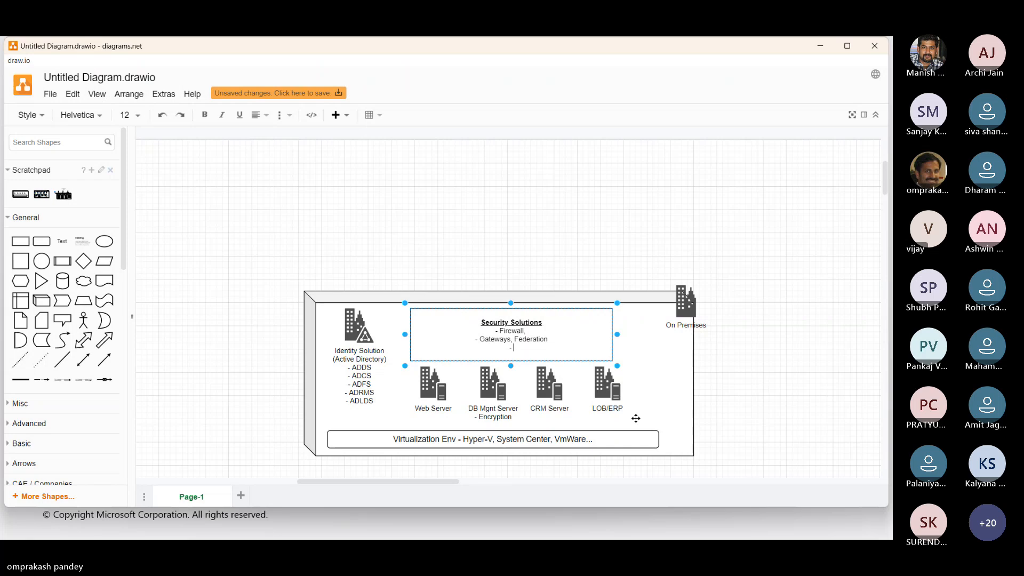
text( Devices - BitLocker)
key(Return)
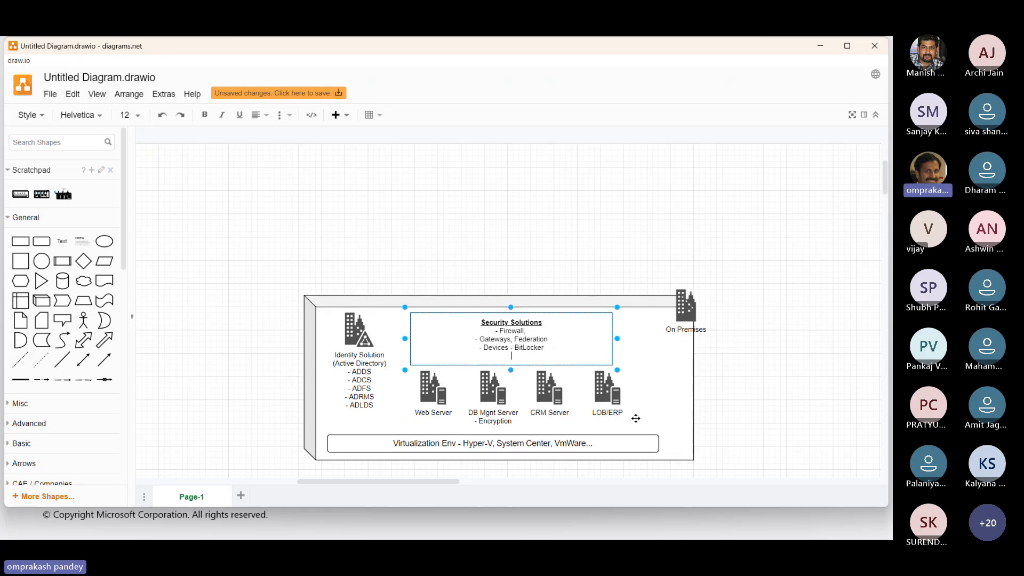
Add "- RADIUS - MFA" as the last line of the Security Solutions box and leave the box selected.
text(- RADU)
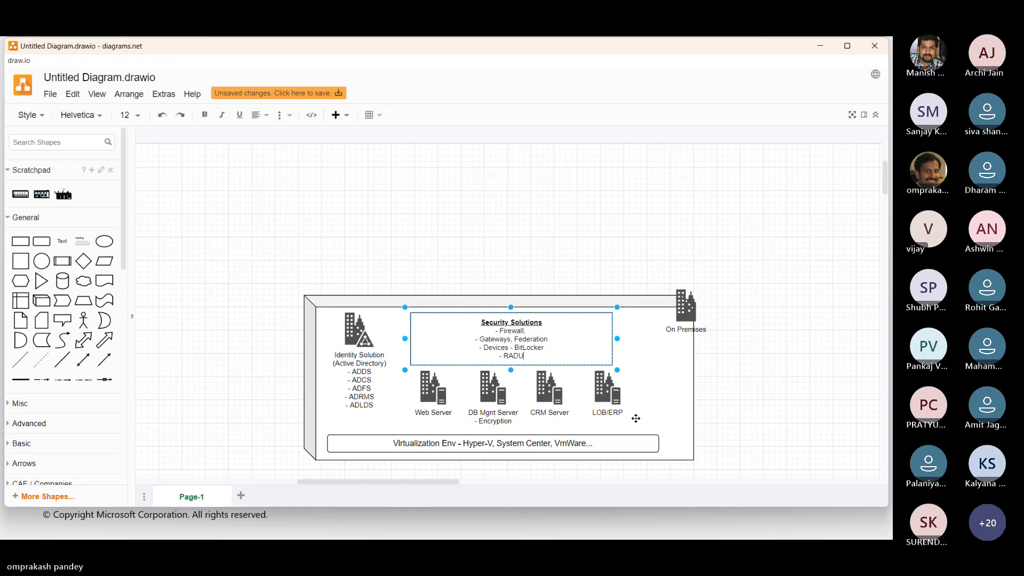
key(BackSpace)
text(IUS - MFA)
click(818, 397)
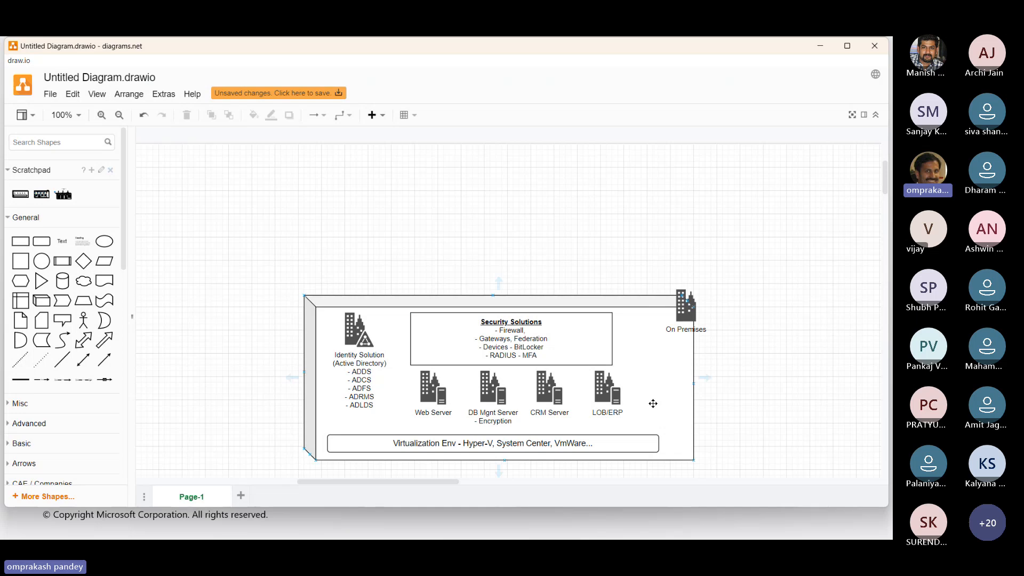
click(574, 344)
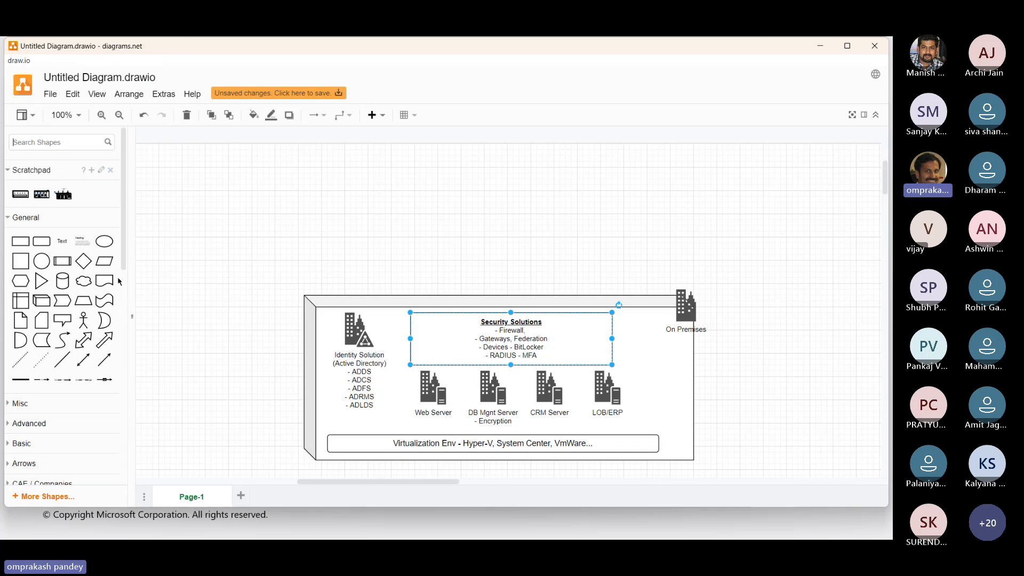
Search the shapes for "Rack server" and place a grey server rack and a blue Datacenter Server Rack ToR at the On Premises box's lower corners.
text(Rack se)
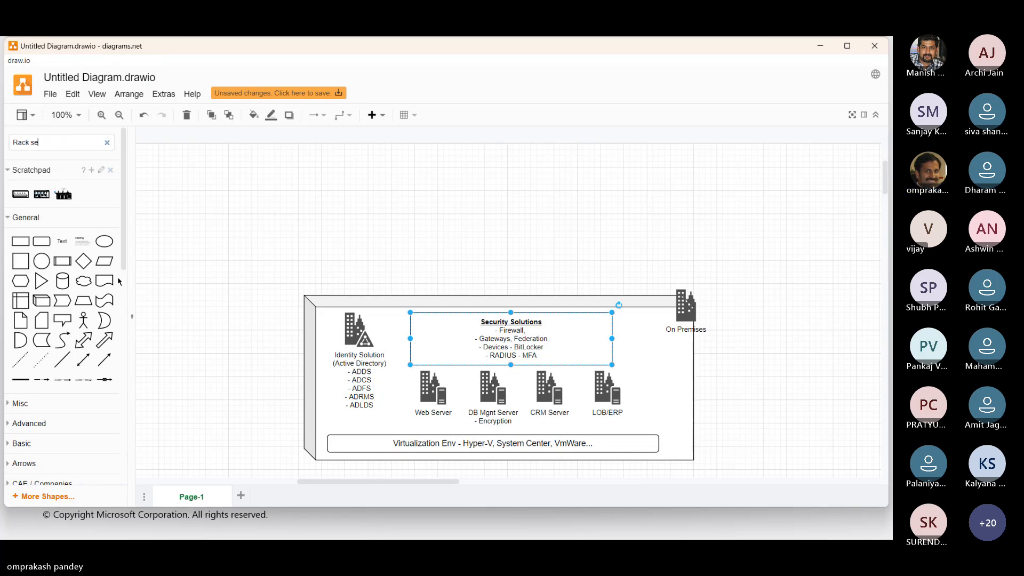
text(rver)
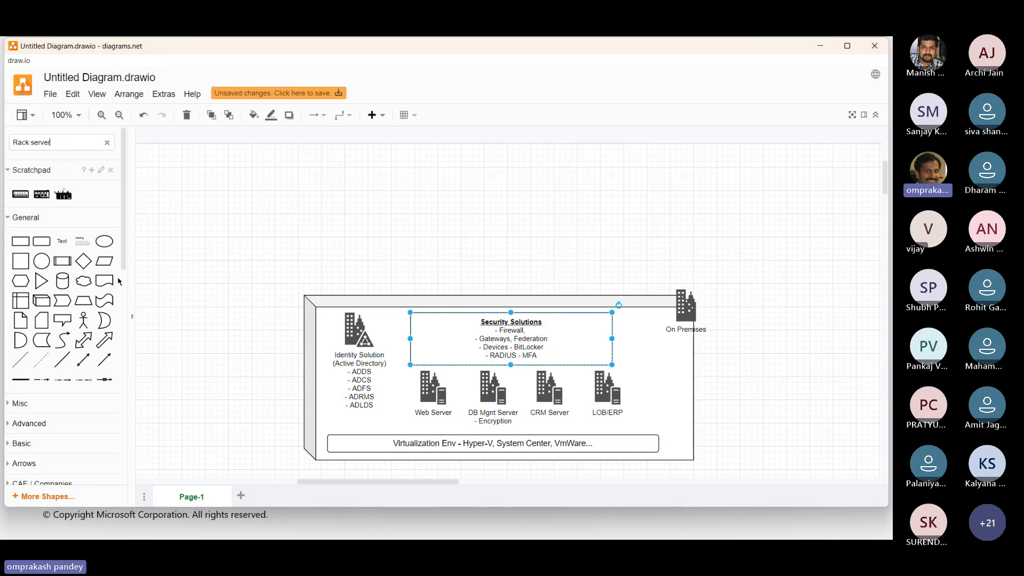
key(Return)
drag(16, 178, 312, 461)
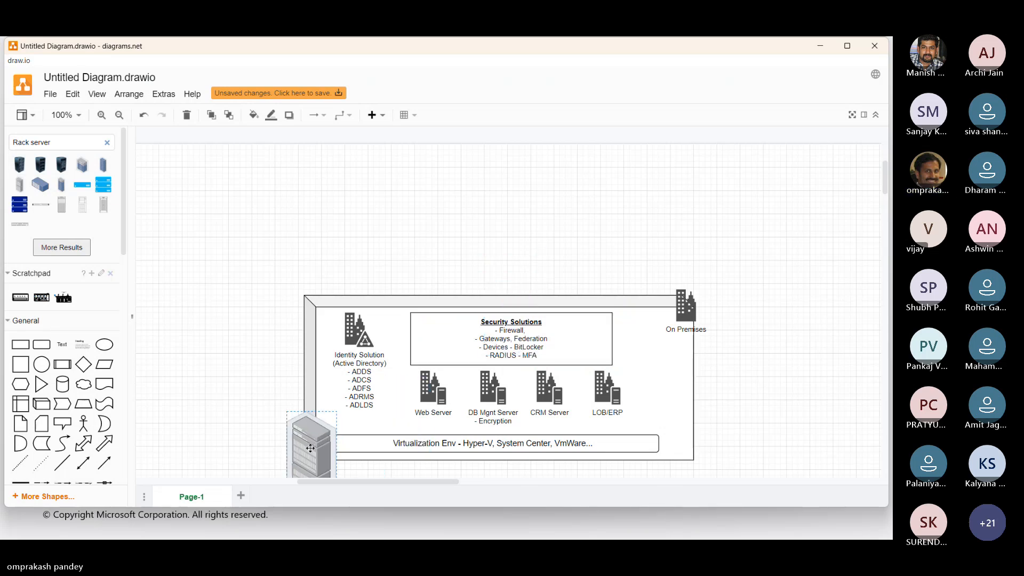
mouse_move(60, 185)
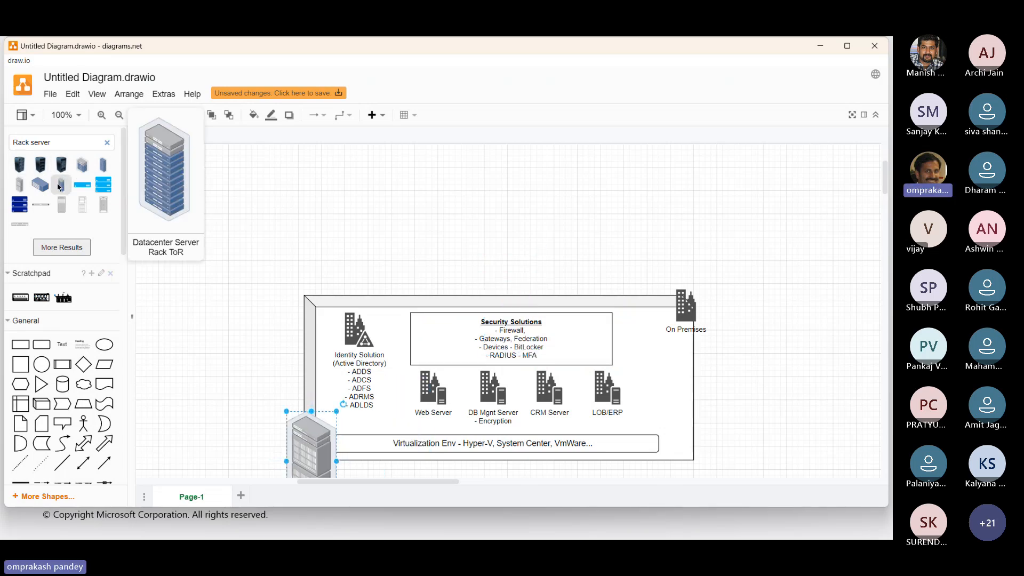
drag(60, 185, 697, 429)
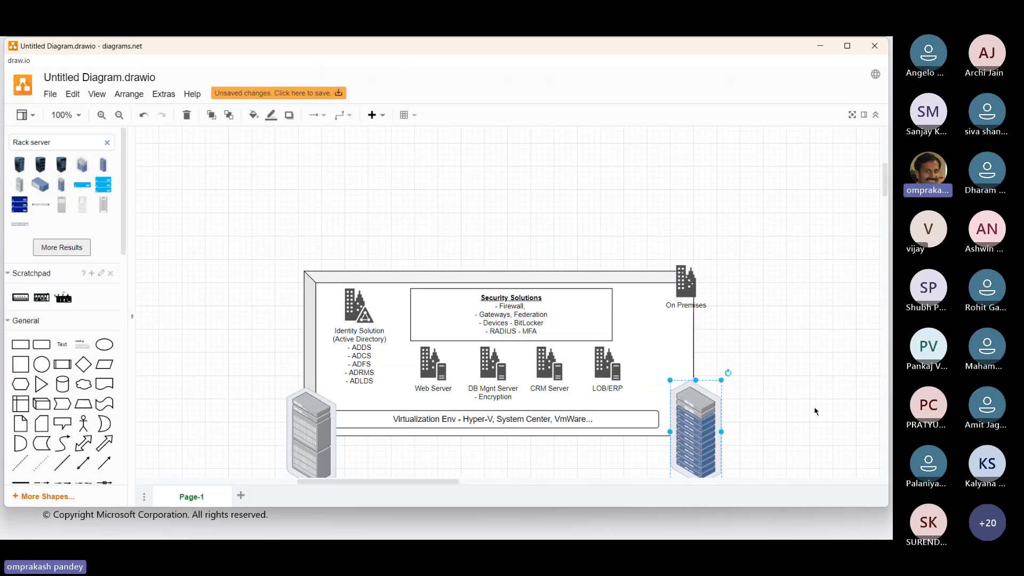
click(817, 411)
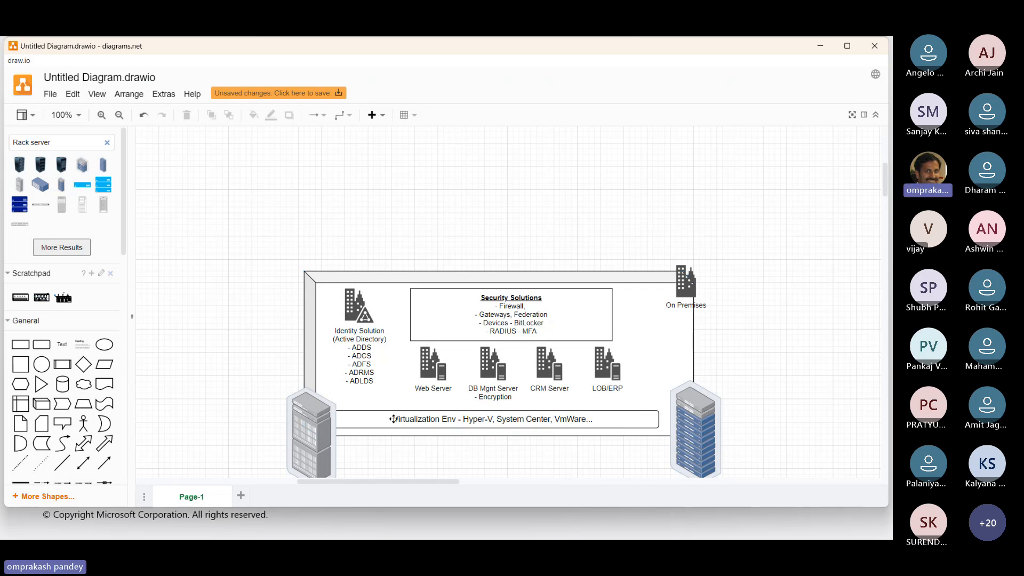
Append "(HW/SW)" to the "Security Solutions" heading in the On Premises box.
click(369, 423)
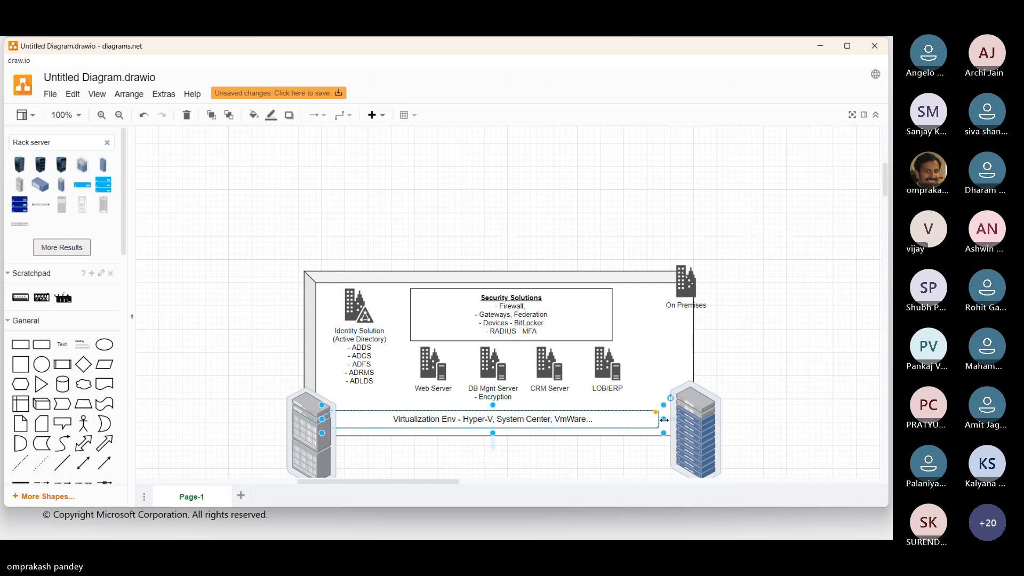
double_click(548, 319)
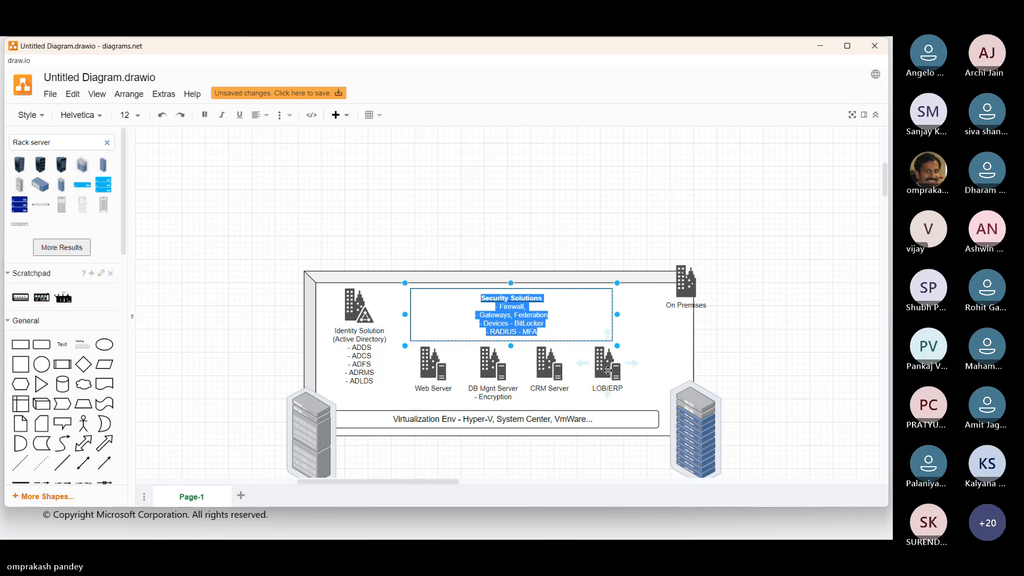
key(Left)
key(Down)
key(End)
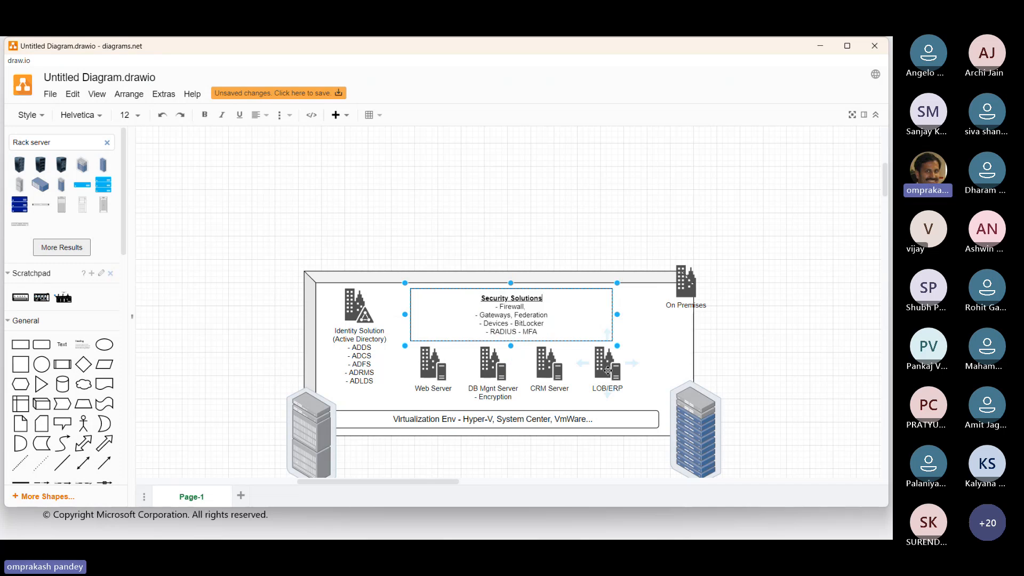
text((HW/SW)
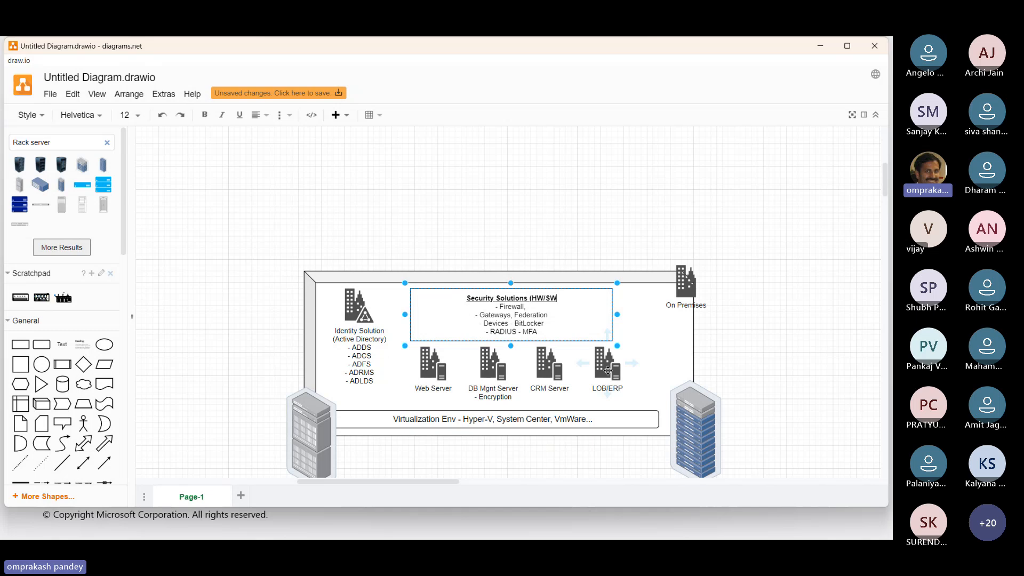
text())
click(776, 336)
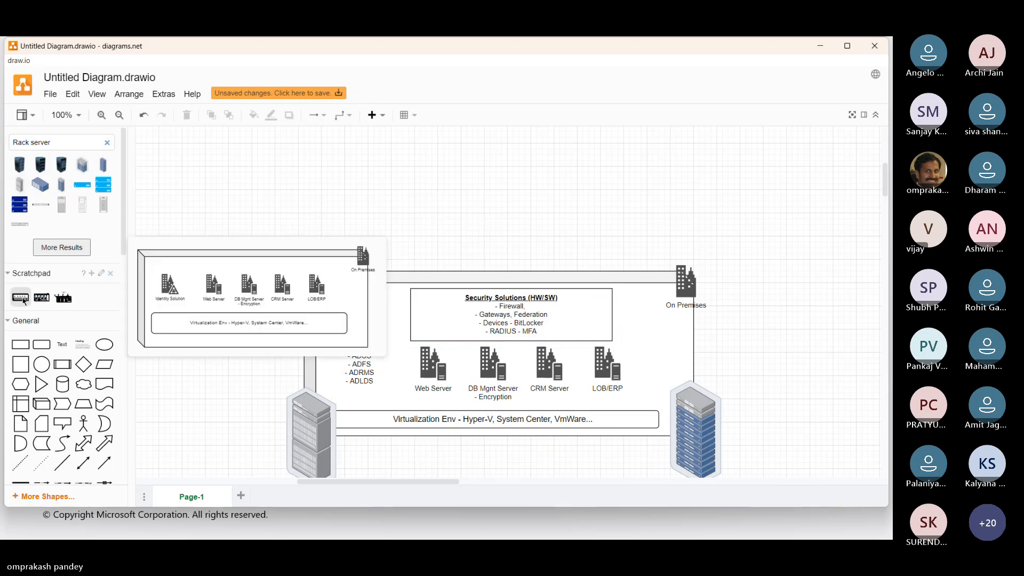
Insert the saved Cloud Vendor - Region 1 diagram from the scratchpad and move it above the On Premises box, leaving a gap between them.
click(46, 300)
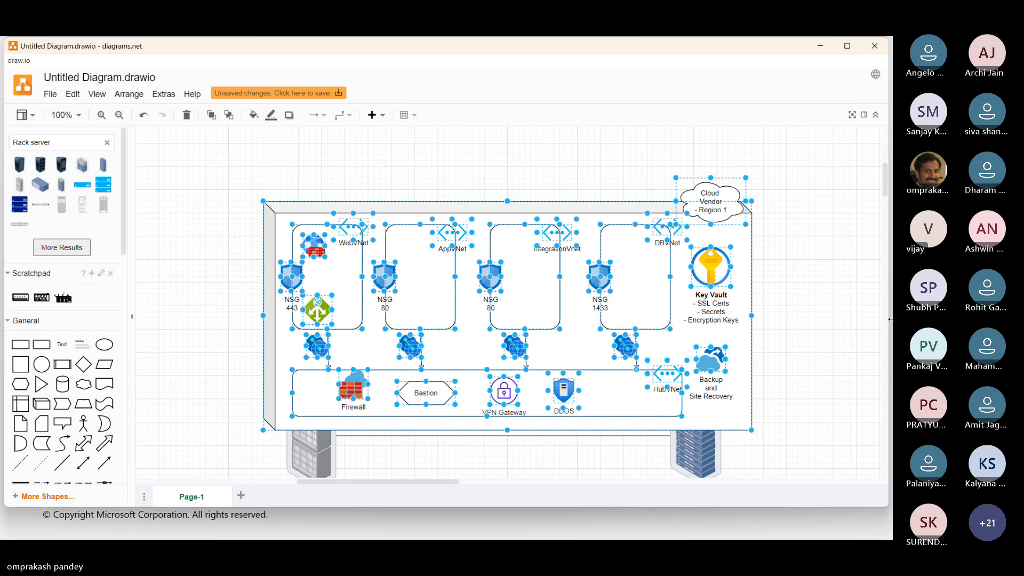
scroll(524, 353, up, 1)
drag(524, 355, 528, 197)
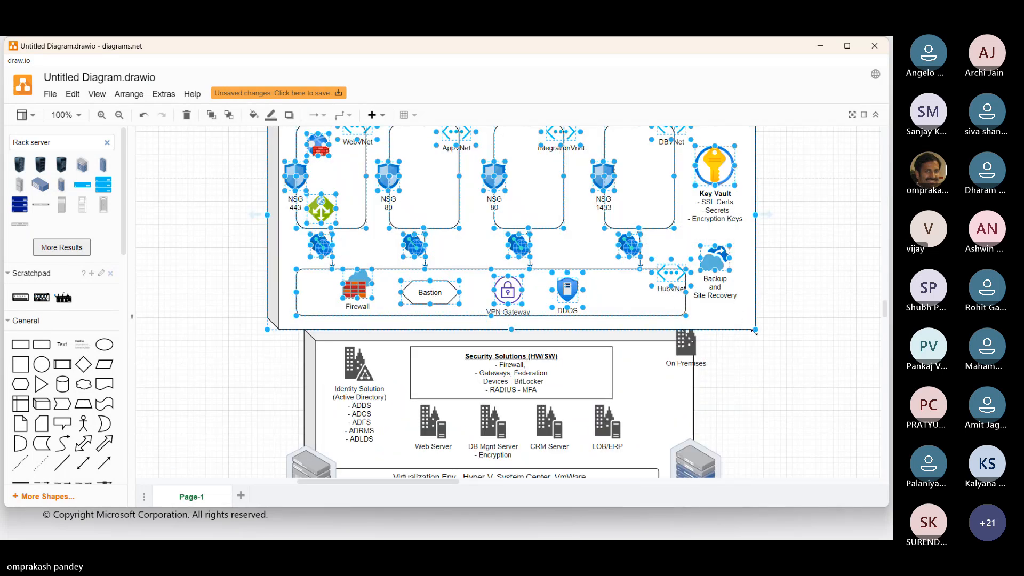
scroll(785, 338, up, 2)
drag(464, 318, 479, 249)
click(722, 411)
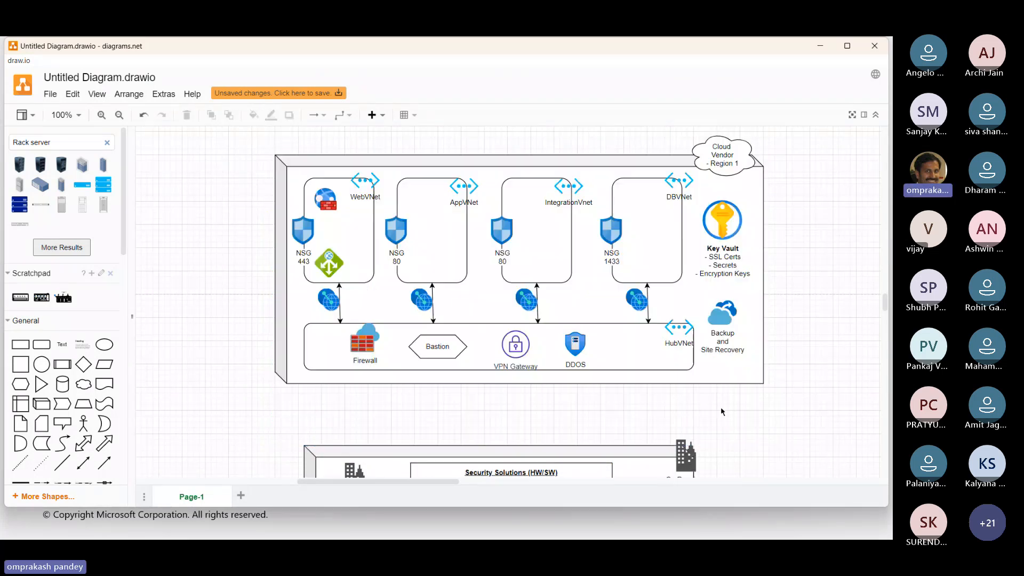
Select everything on the page and move both diagrams downward together.
key(ctrl+a)
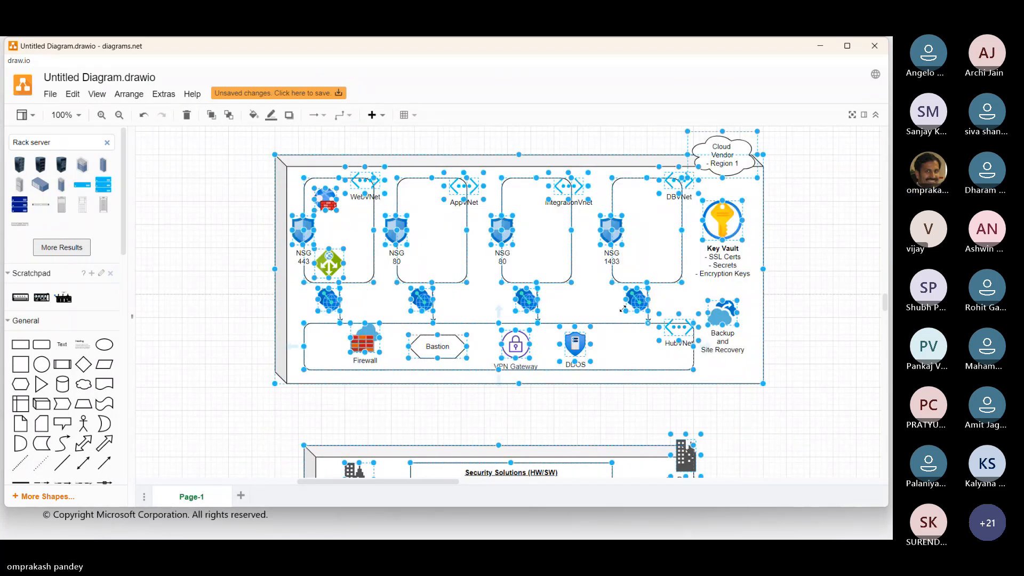
drag(592, 278, 593, 489)
click(797, 339)
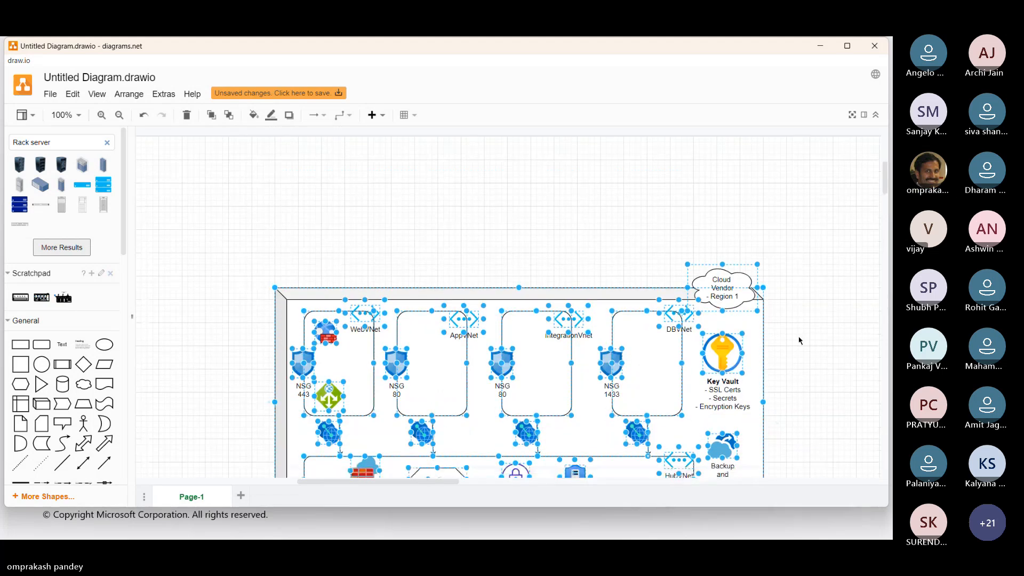
Select the whole Cloud Vendor diagram and move it up to widen the gap above the On Premises box.
scroll(798, 338, down, 5)
scroll(816, 351, up, 3)
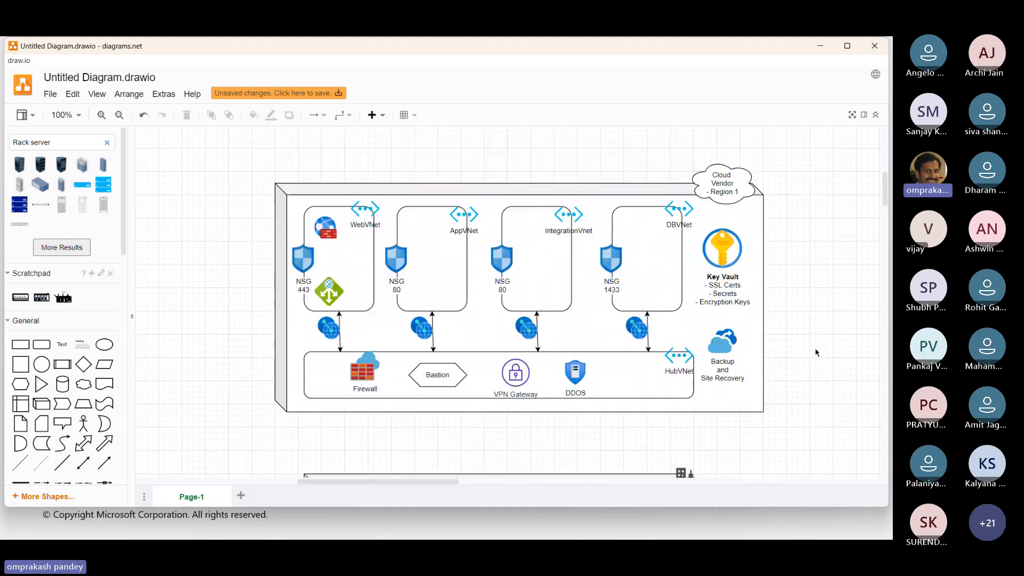
drag(223, 155, 823, 452)
drag(487, 299, 487, 245)
click(847, 316)
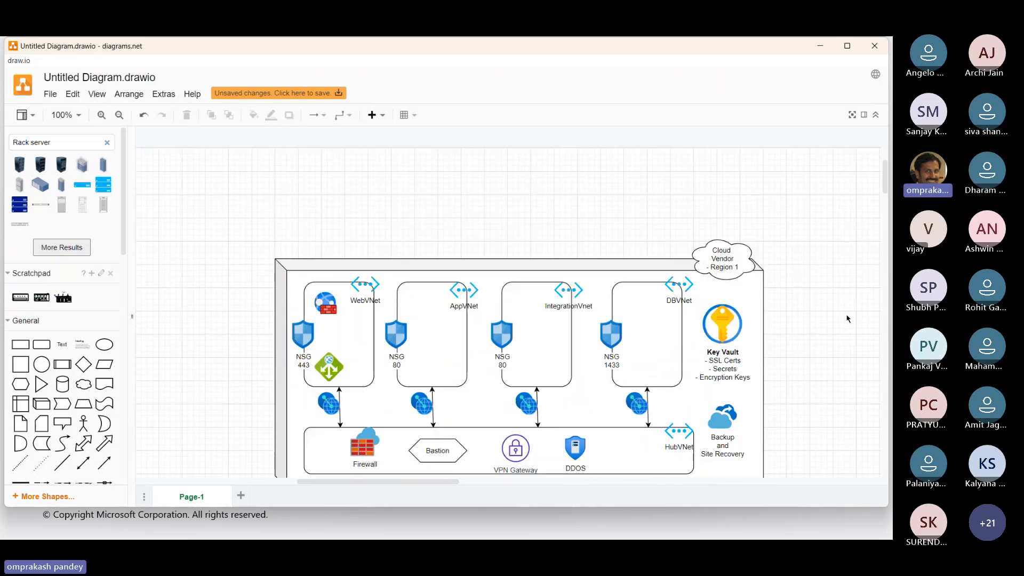
Add a double-headed block arrow in the gap between the Cloud Vendor and On Premises diagrams.
scroll(848, 319, down, 5)
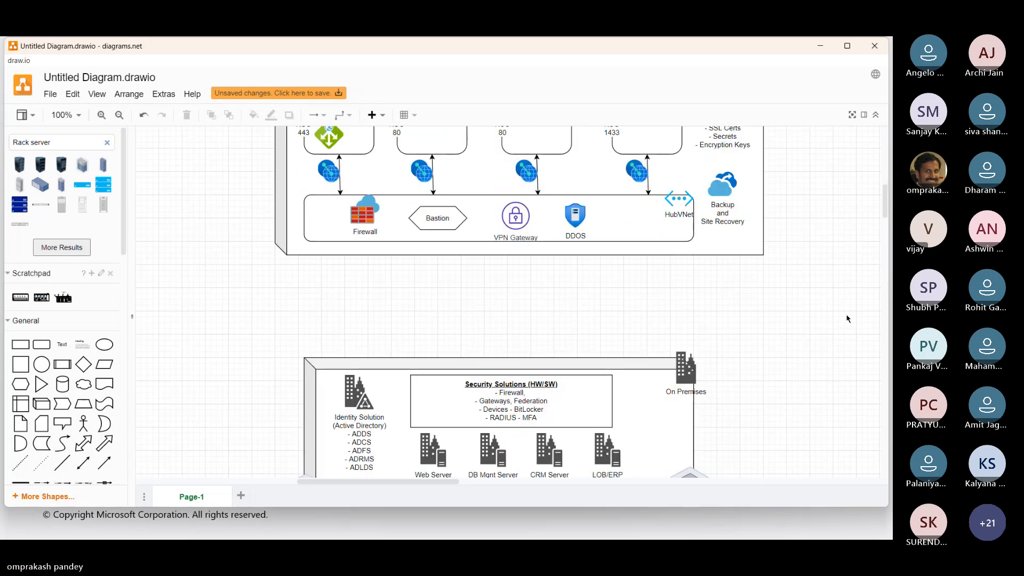
click(83, 443)
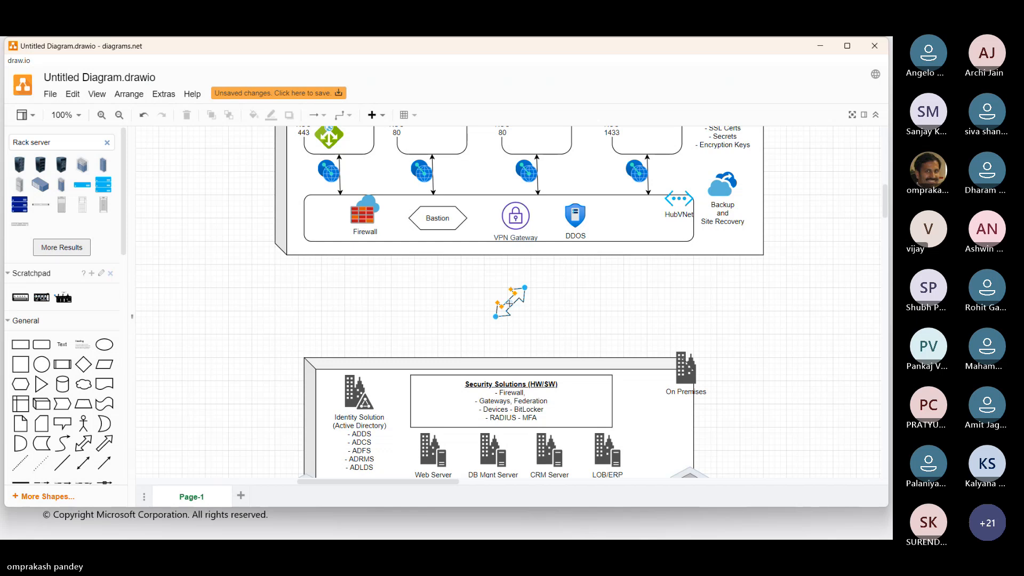
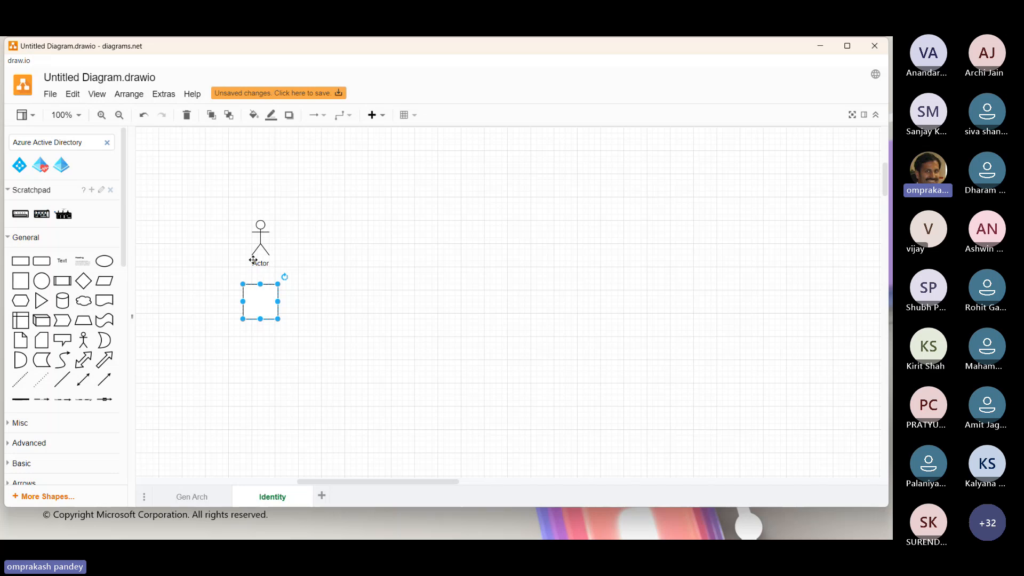
Change the actor figure's label to "User/s".
click(260, 227)
double_click(261, 229)
text(Users)
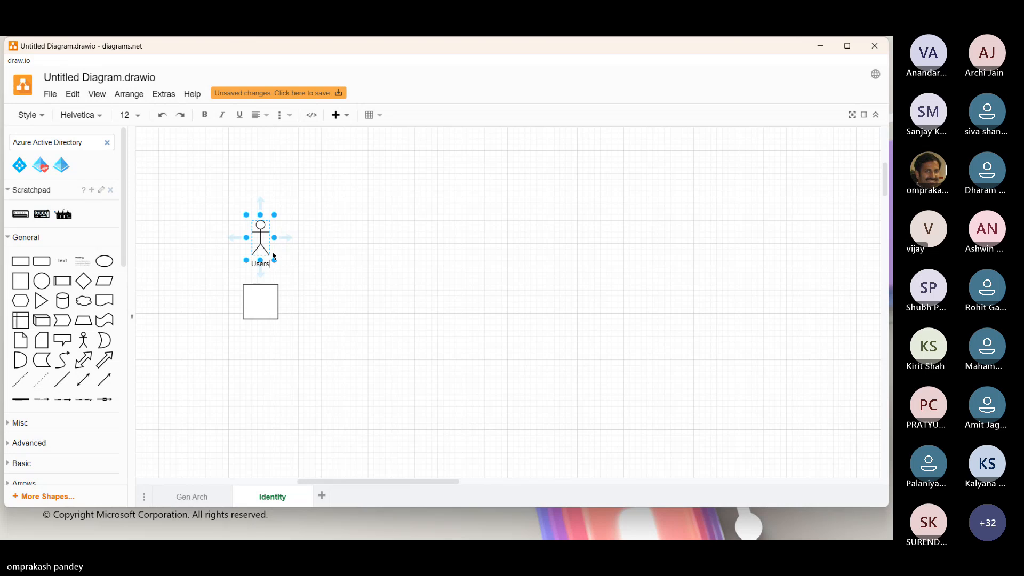
key(Left)
text(/)
Label the square below the actor "Applications", with the text wrapped inside the shape and spelled correctly.
double_click(260, 302)
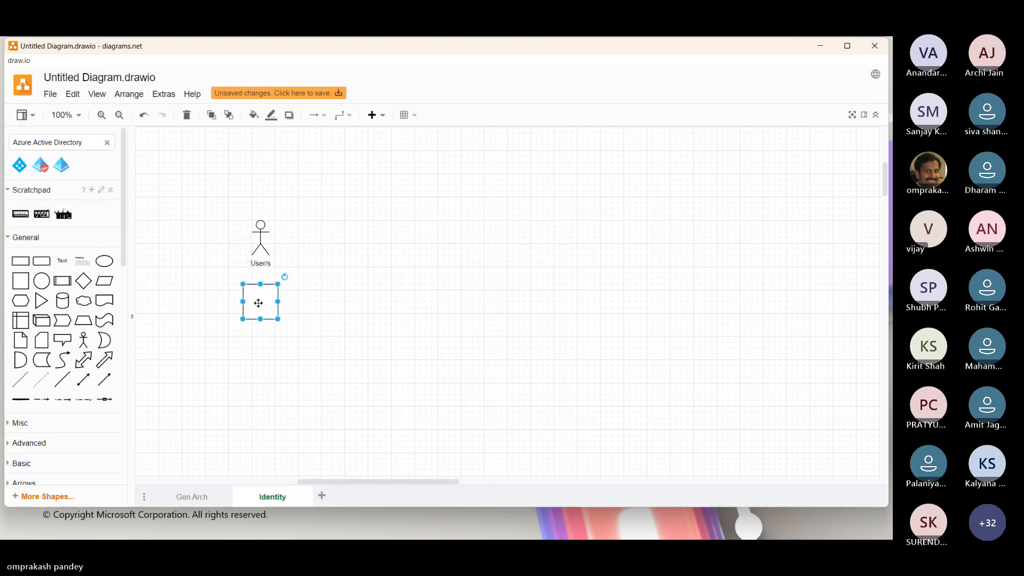
text(Applkcations)
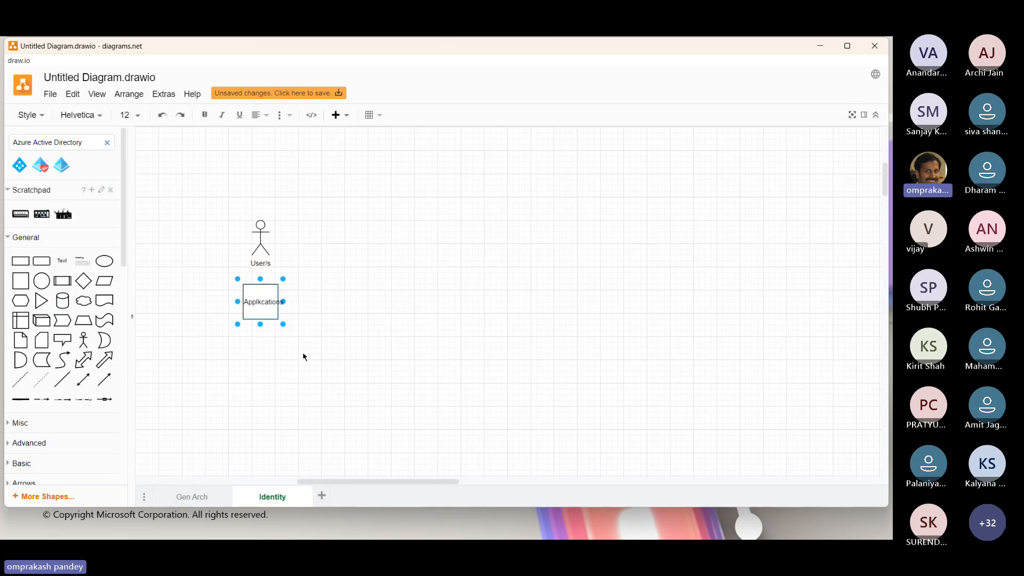
key(Escape)
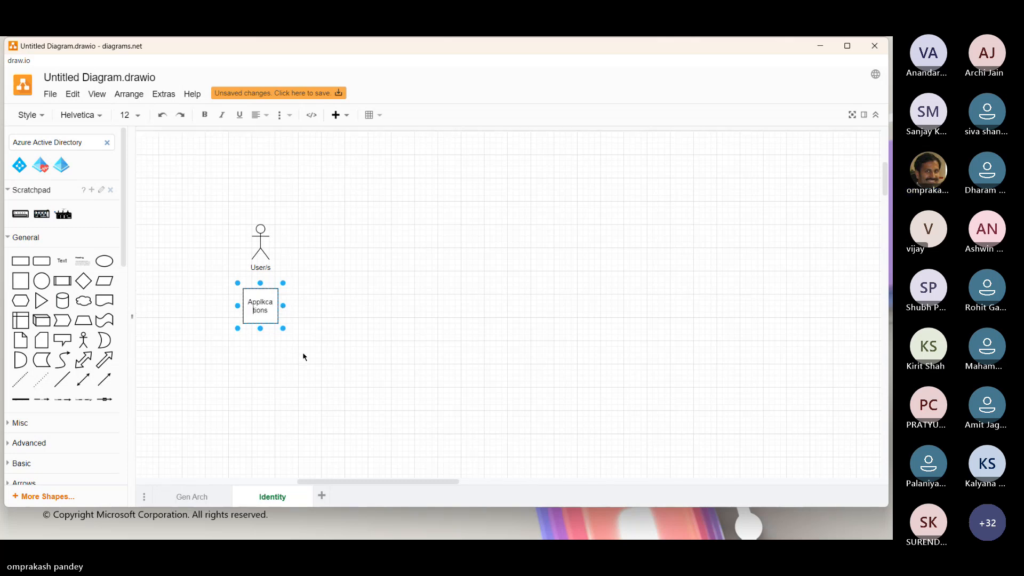
click(379, 318)
click(258, 308)
double_click(258, 308)
key(Left)
key(Right)
key(BackSpace)
text(i)
click(341, 302)
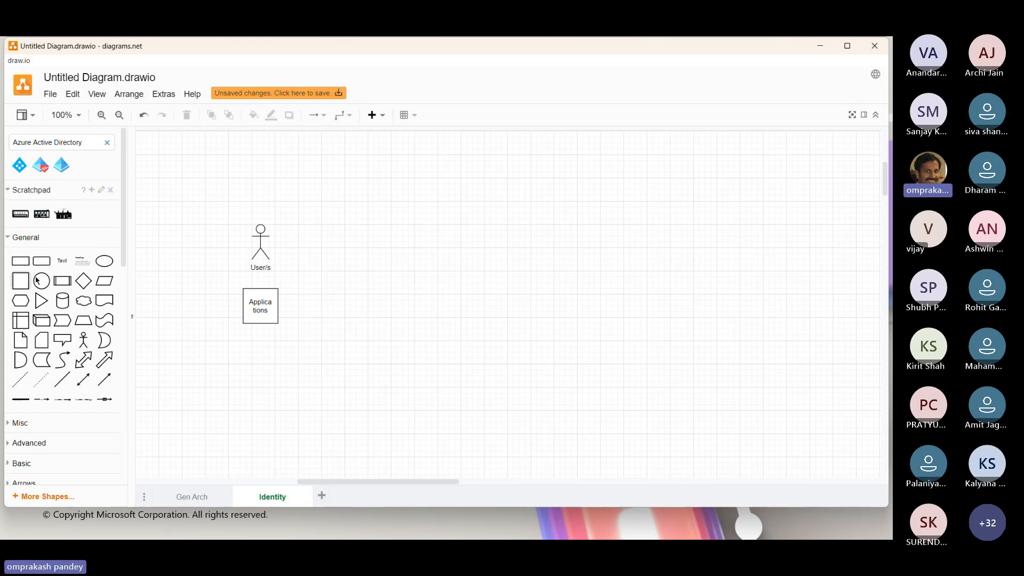
Add a small rounded rectangle below the Applications square and label it "Service Principal".
click(42, 262)
drag(500, 304, 264, 352)
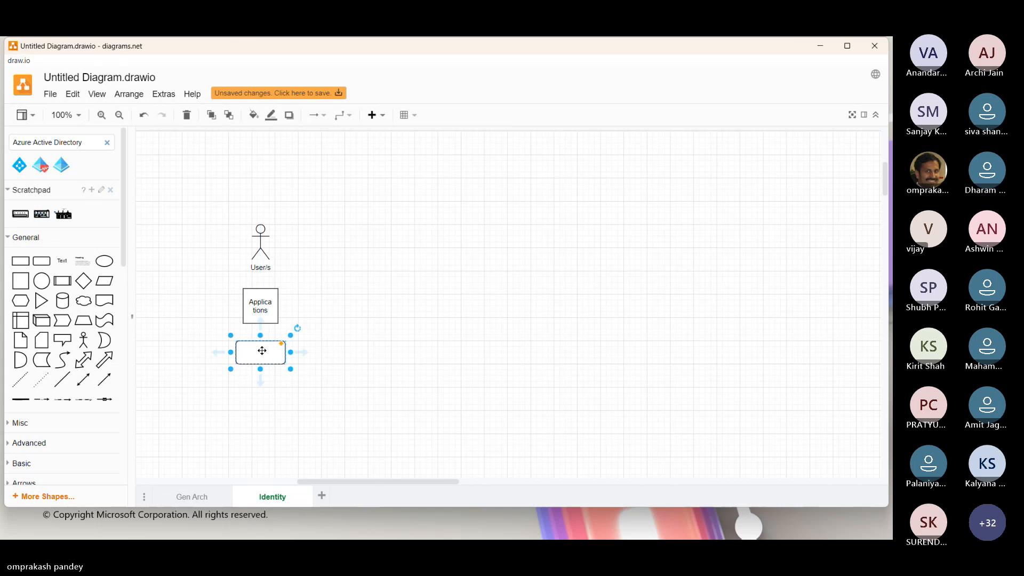
double_click(260, 352)
text(Se)
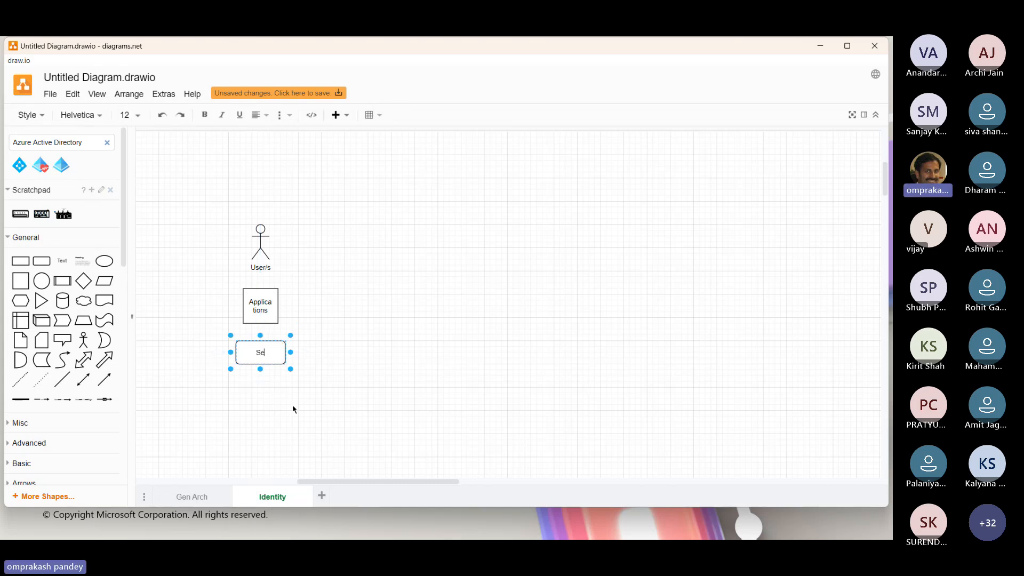
text(rvice Prin)
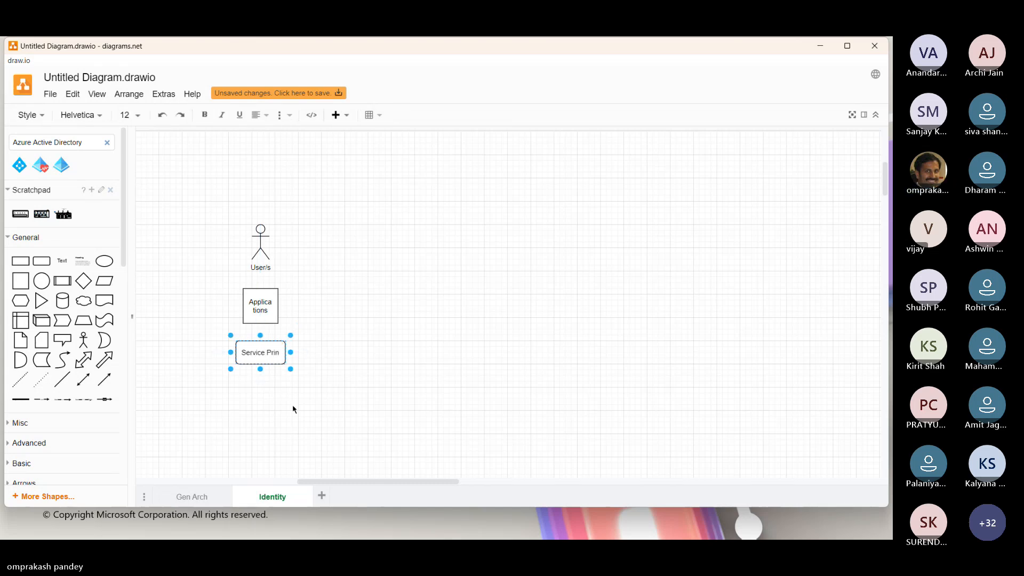
text(cipal)
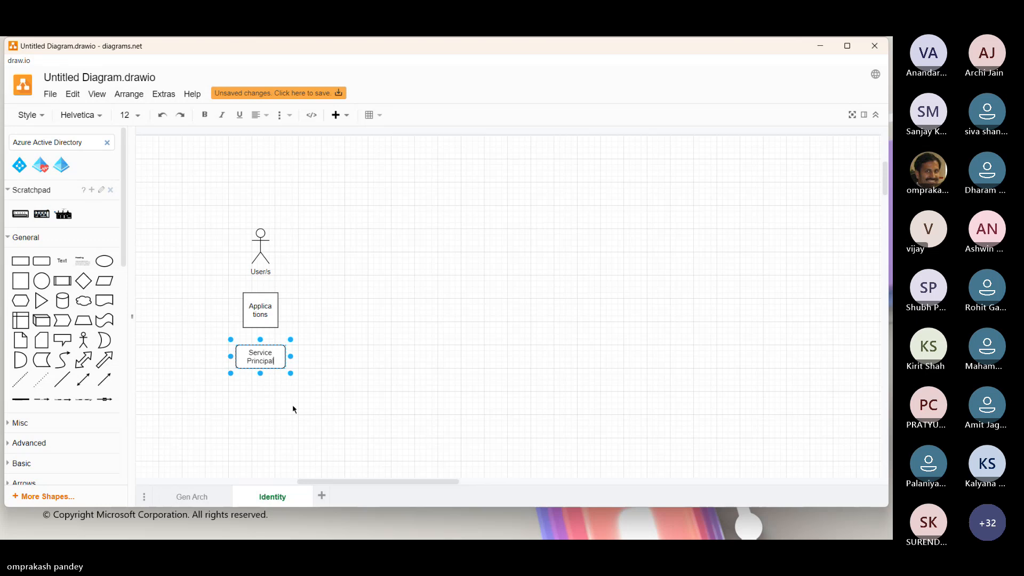
click(342, 369)
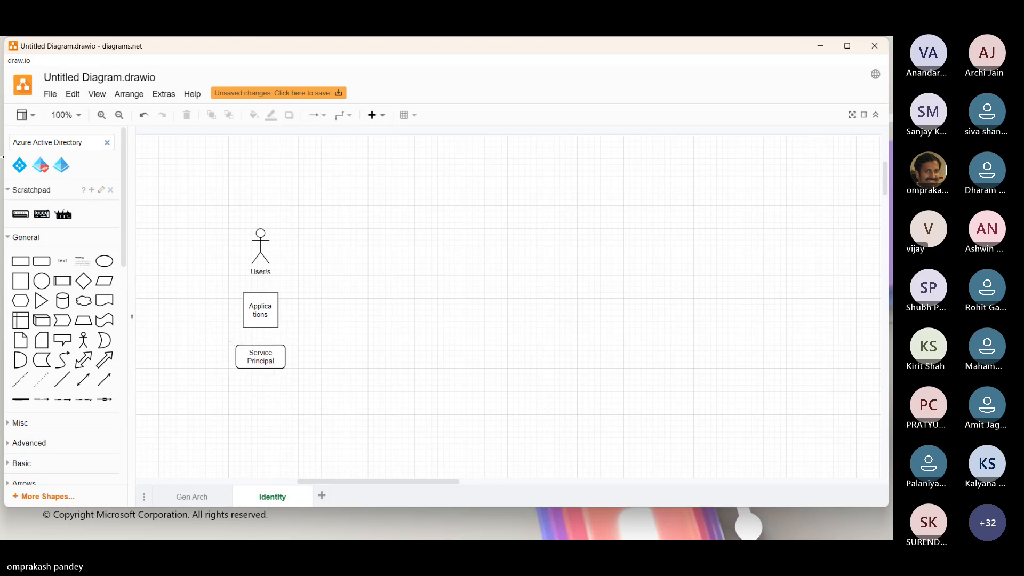
Search the shapes for "Devices", place the blue tablet-and-phone icon below Service Principal and label it "Devices".
drag(92, 144, 2, 147)
text(Devices)
key(Return)
click(40, 164)
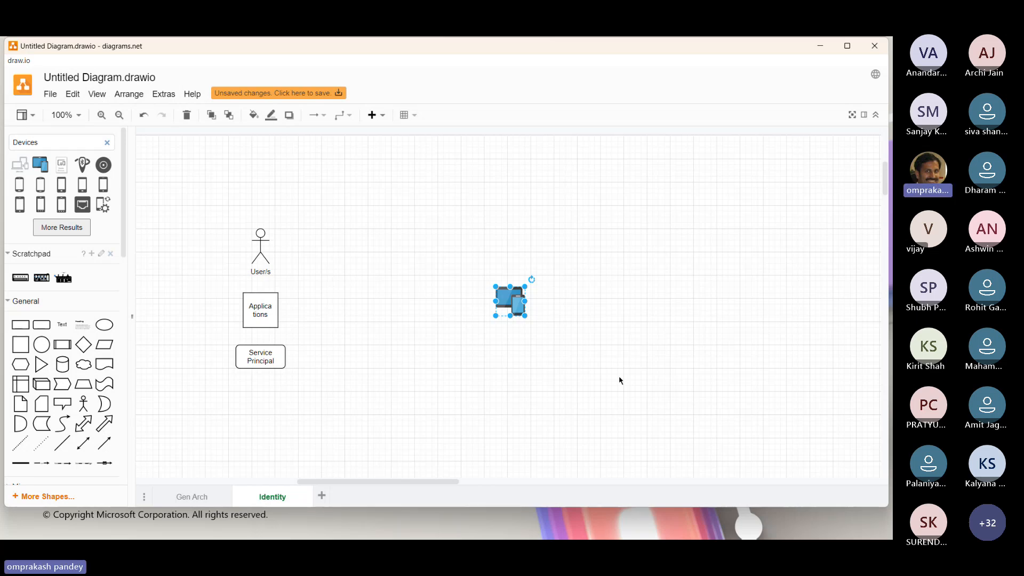
drag(511, 301, 256, 401)
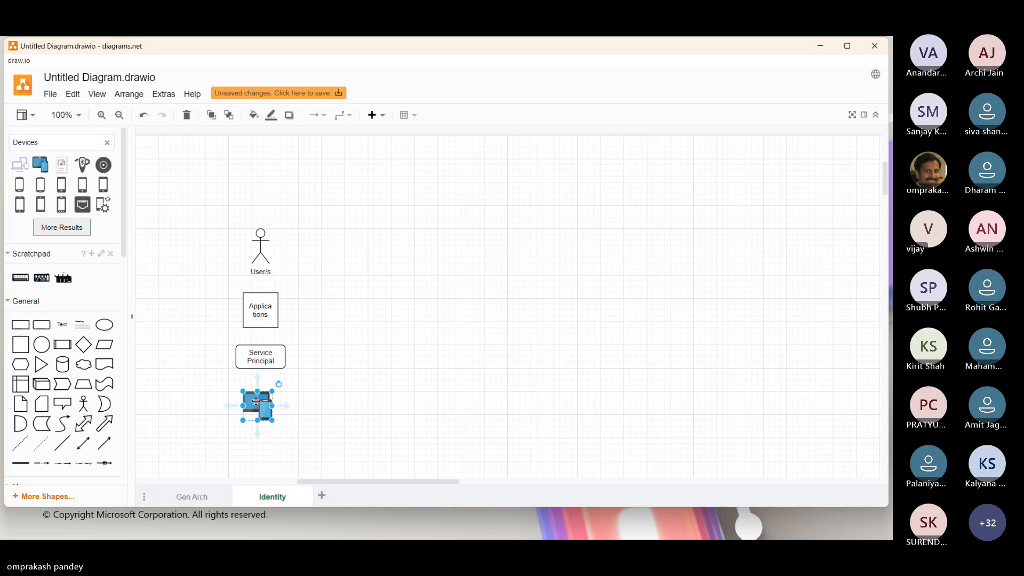
double_click(256, 402)
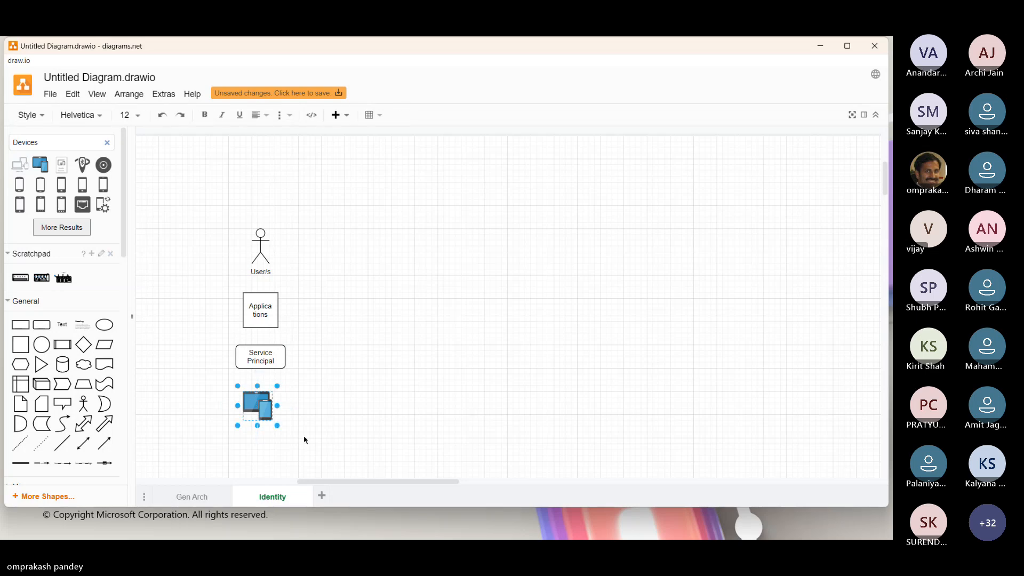
text(Devices)
click(351, 377)
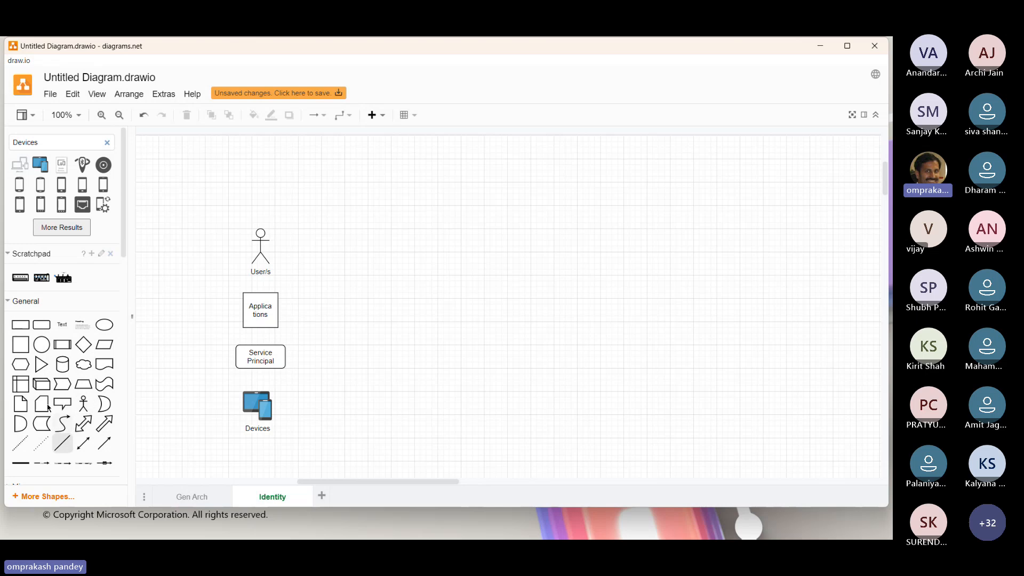
Add a tall, narrow rectangle beside the column of shapes, spanning from the actor down to the Devices icon.
mouse_move(56, 345)
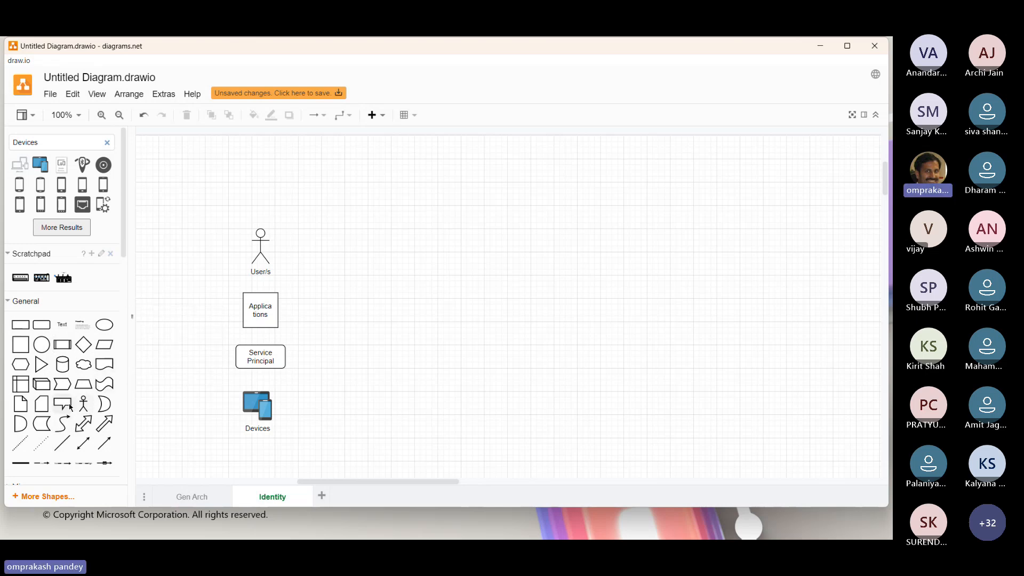
click(20, 325)
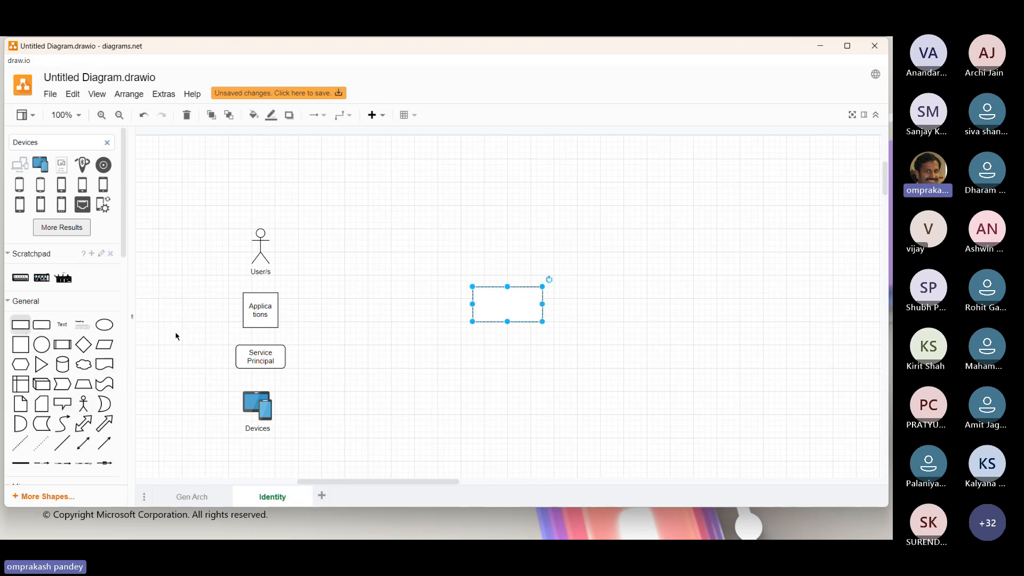
drag(536, 291, 336, 438)
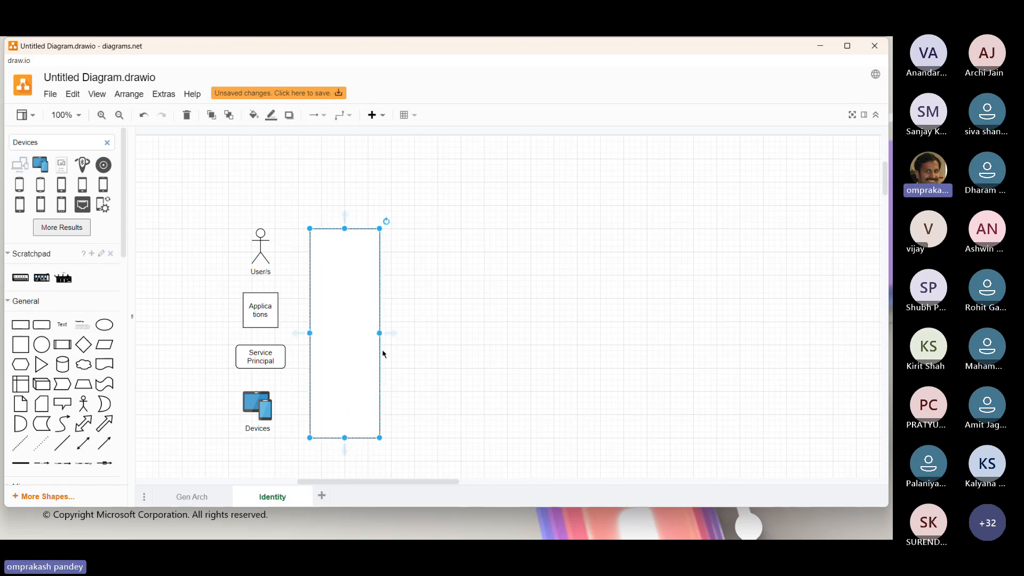
drag(381, 333, 336, 336)
Label the tall bar "Identity", split over two lines, and move it closer to the column of shapes.
text(Identity)
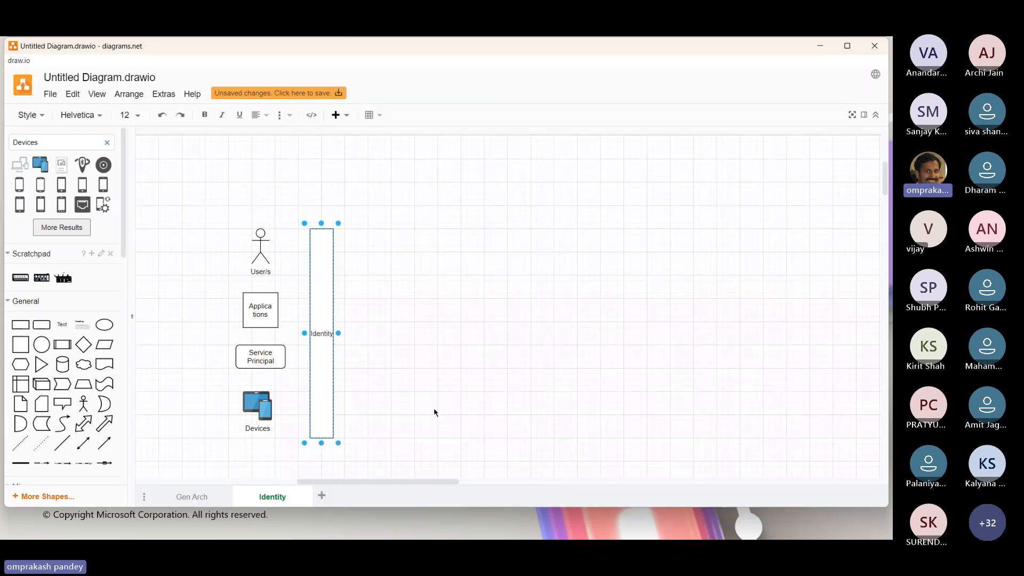
key(Left)
key(Left)
key(Left)
key(Left)
key(Return)
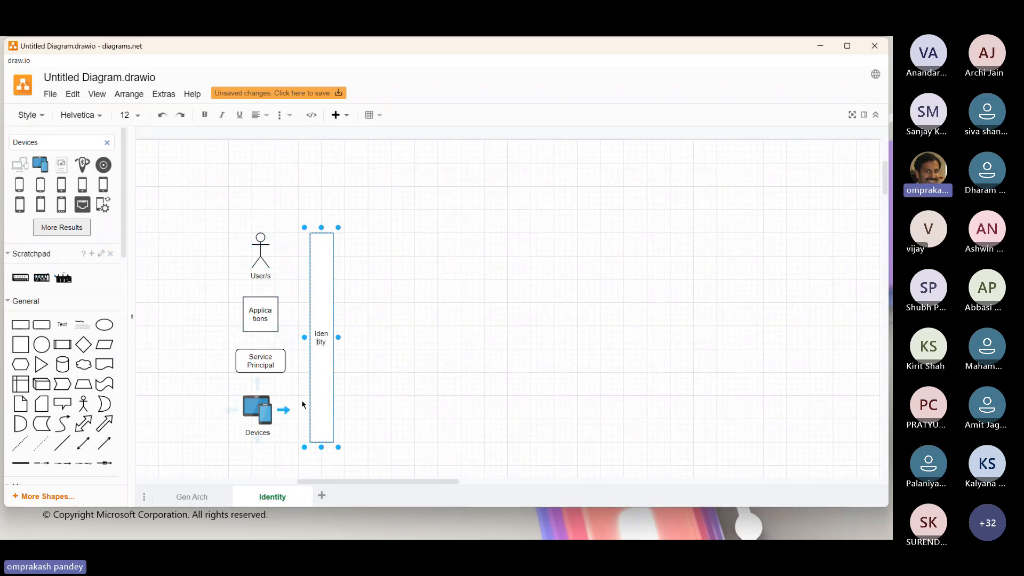
drag(320, 384, 302, 388)
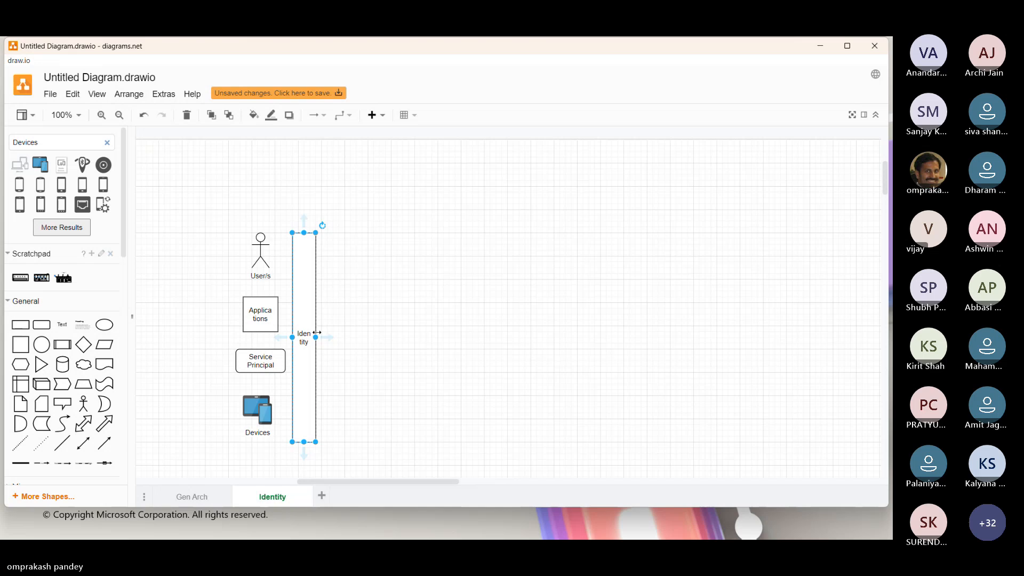
Add a rounded rectangle to the right of the Identity bar, level with the actor, labelled "Azure" with "(Public Cloud)" on a second line.
click(38, 325)
drag(485, 293, 428, 255)
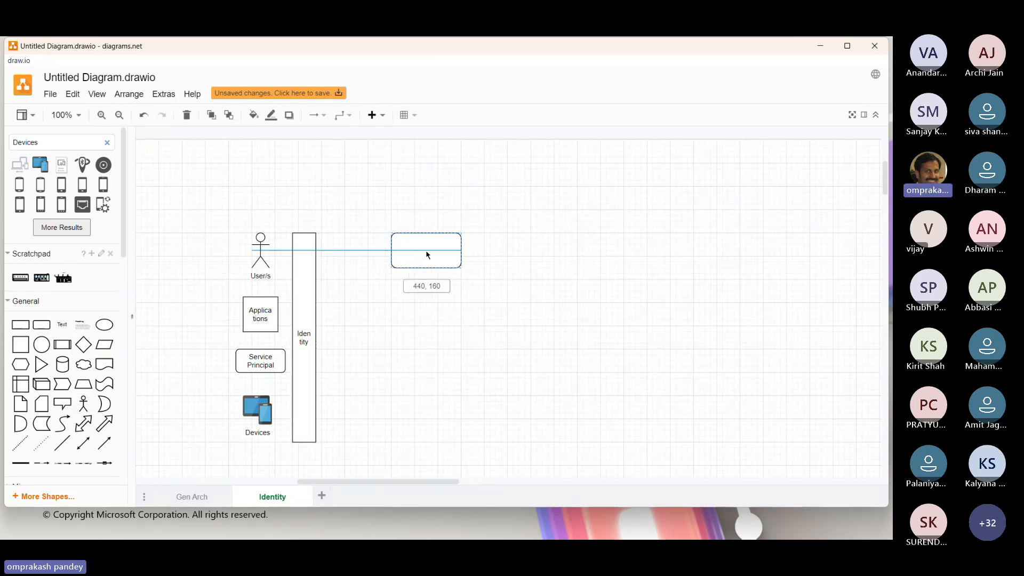
double_click(428, 255)
text(Az)
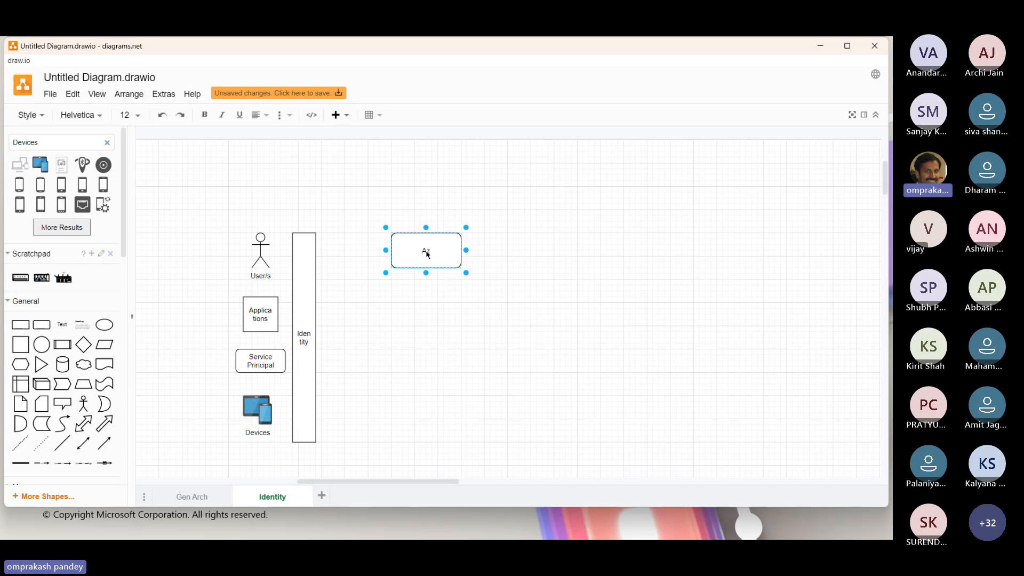
text(ure)
key(Return)
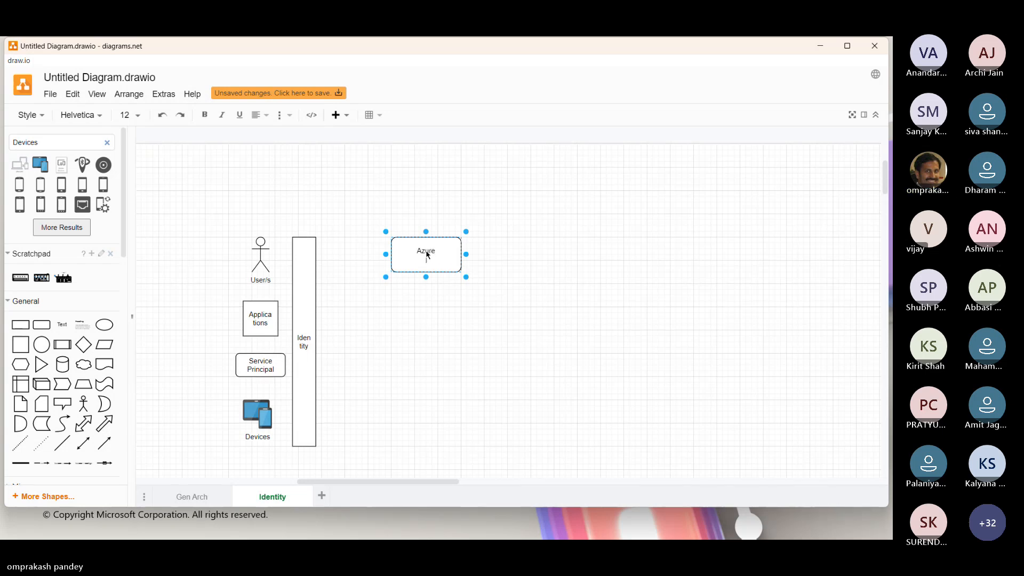
text((Public Cloud))
click(451, 331)
click(450, 331)
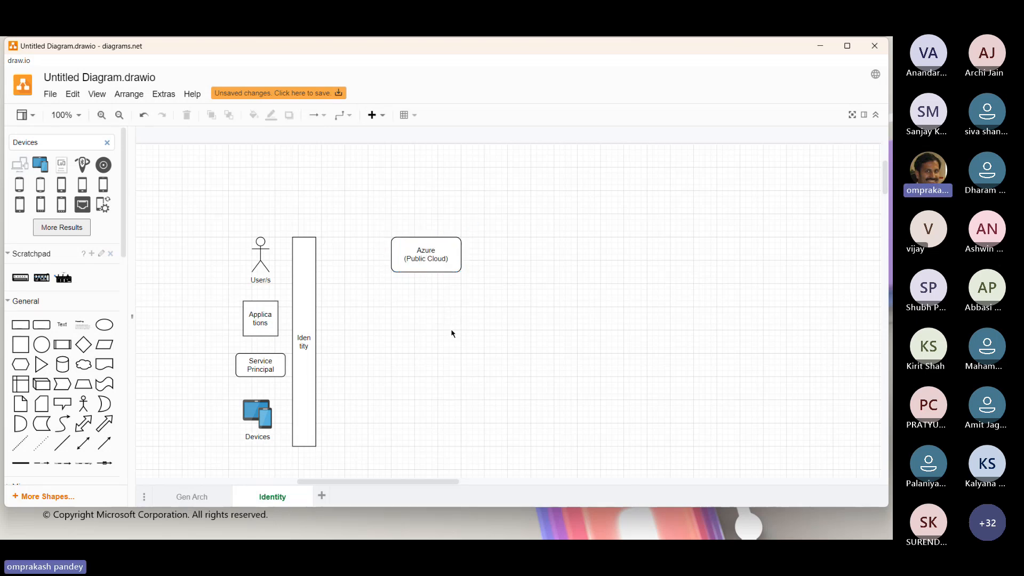
Duplicate the Azure (Public Cloud) box directly below itself and label the copy "Applicaitons".
click(402, 254)
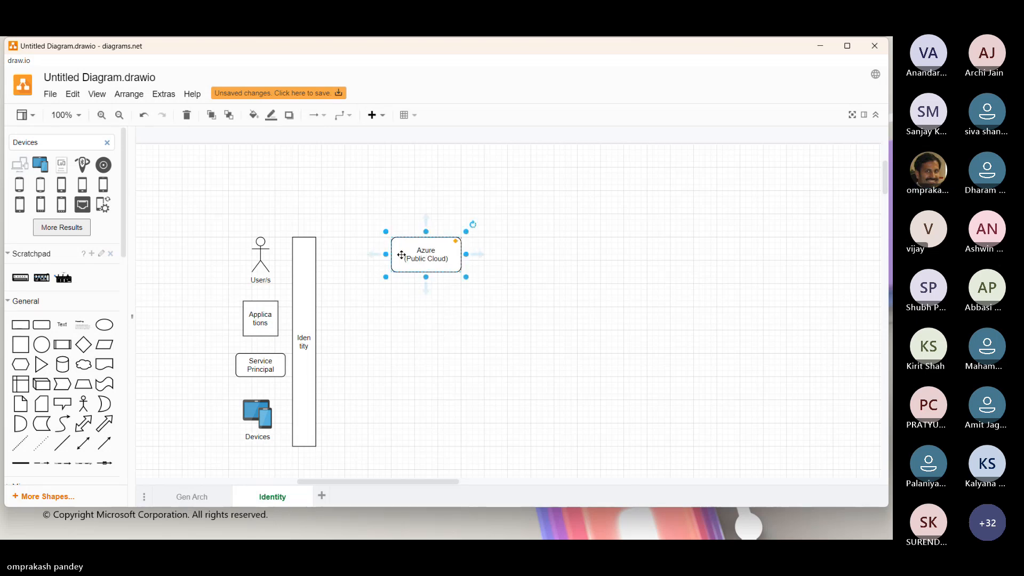
drag(402, 254, 431, 315)
double_click(431, 315)
text(Applicaitons)
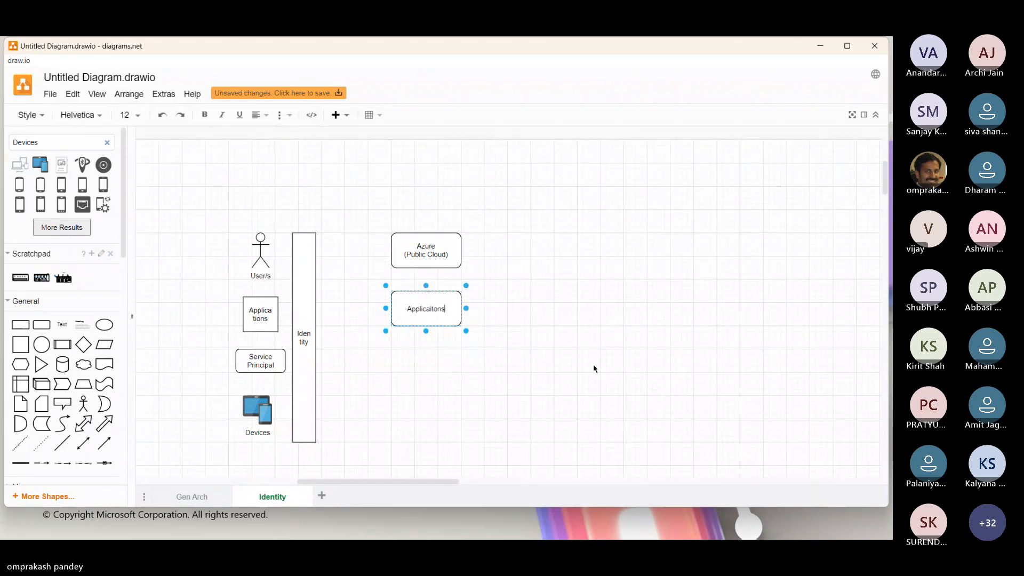
click(425, 324)
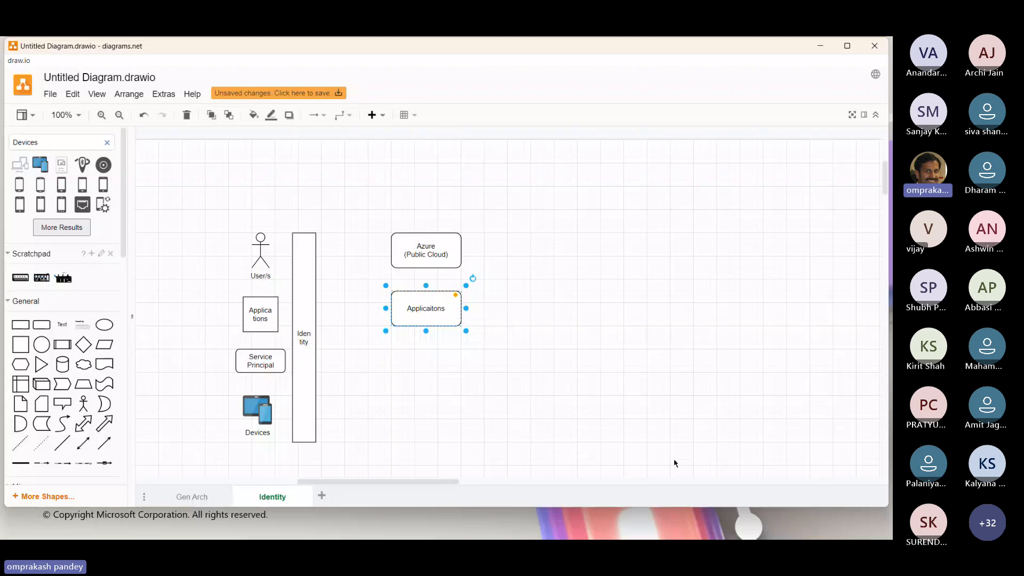
Duplicate the "Applicaitons" box directly below itself and label the copy "Microsoft Intune".
drag(434, 325, 431, 358)
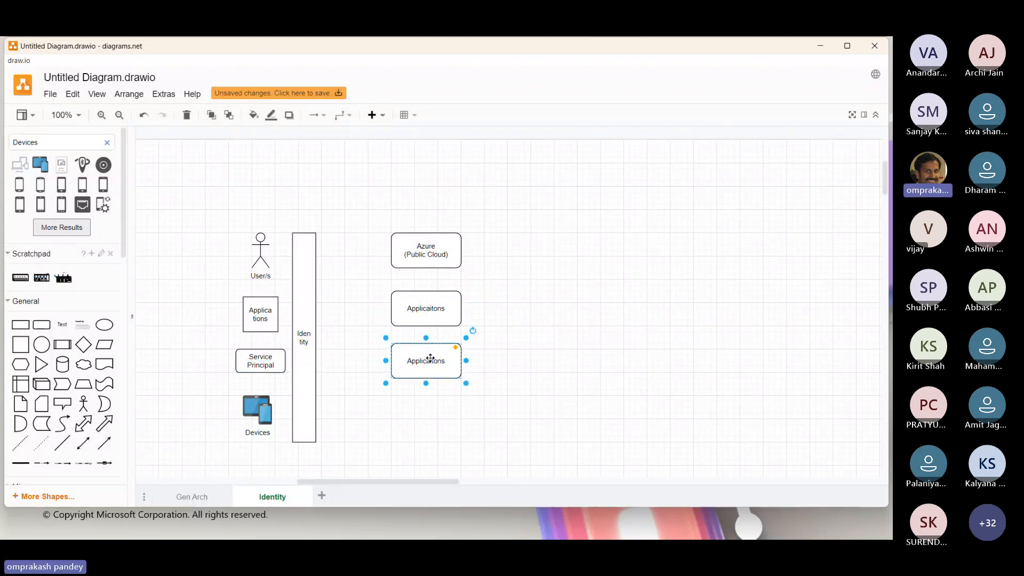
double_click(430, 358)
text(Microsoft Intu)
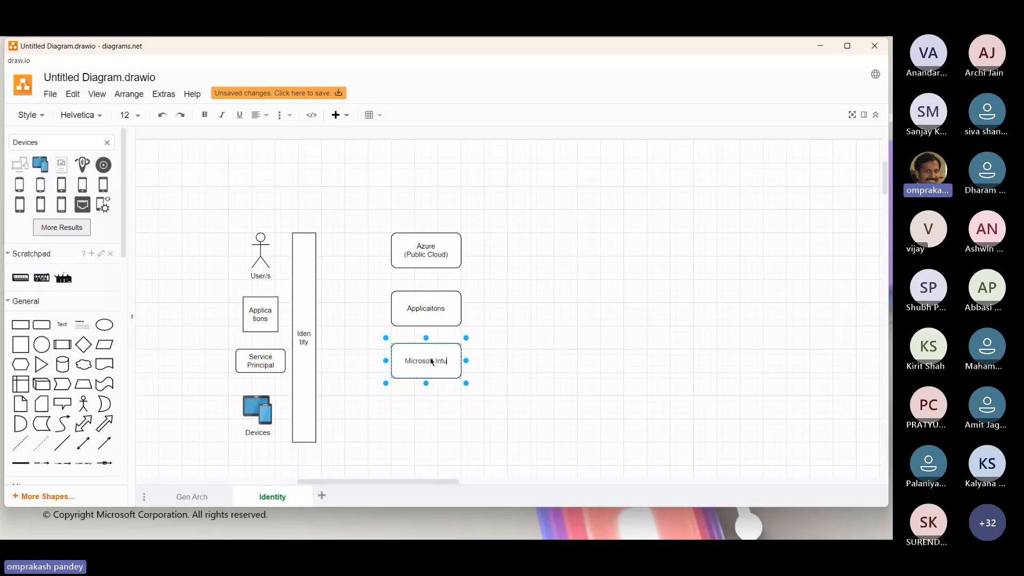
text(ne)
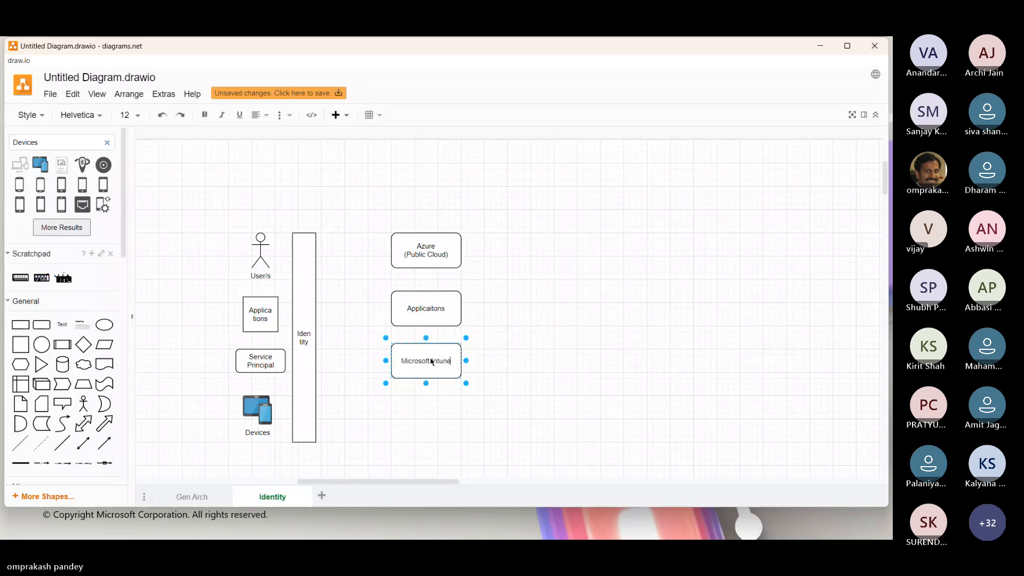
click(492, 347)
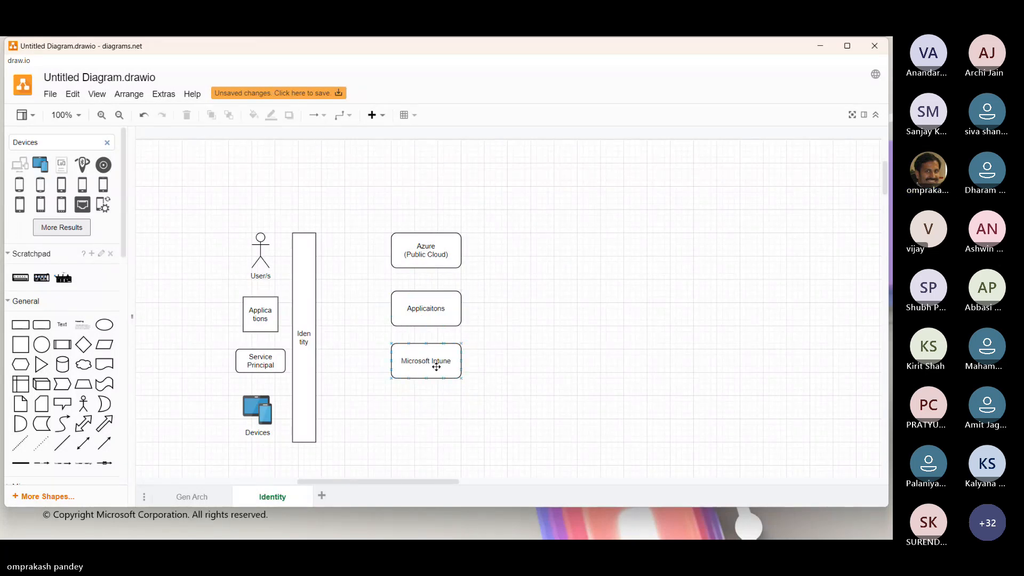
Move the "Applicaitons" and Microsoft Intune boxes up so they sit evenly and closely spaced under the Azure box.
click(418, 313)
drag(421, 313, 421, 301)
drag(423, 366, 425, 348)
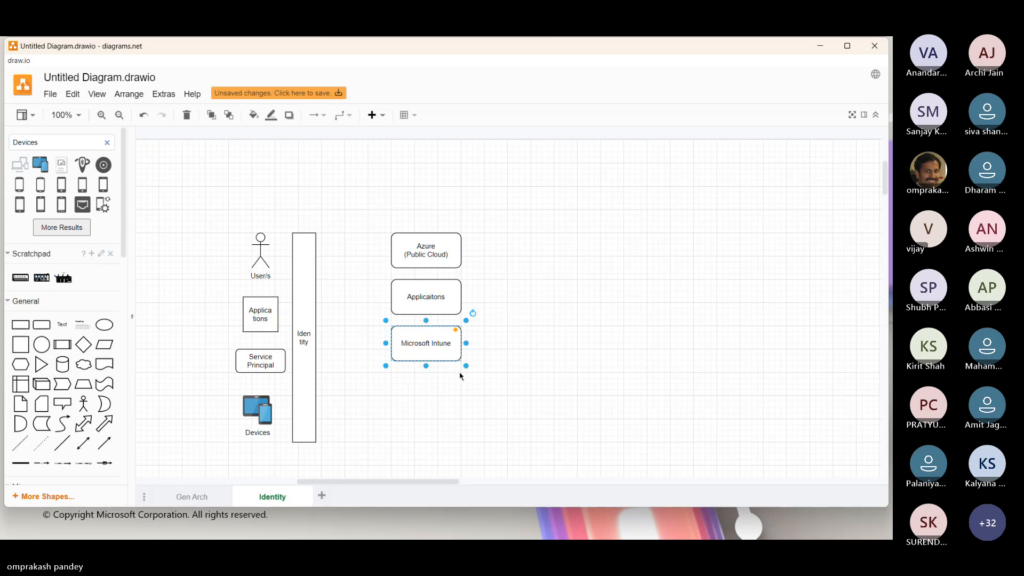
Duplicate the Microsoft Intune box directly below itself and label the copy "Microsoft Defender XDR".
drag(430, 348, 431, 390)
double_click(435, 391)
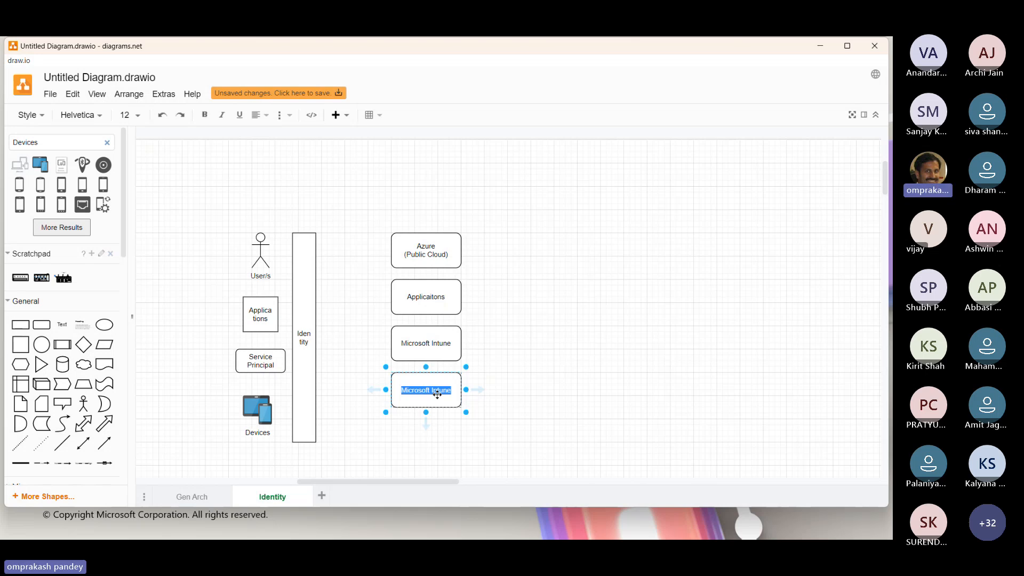
text(Microsoft Defender XDR)
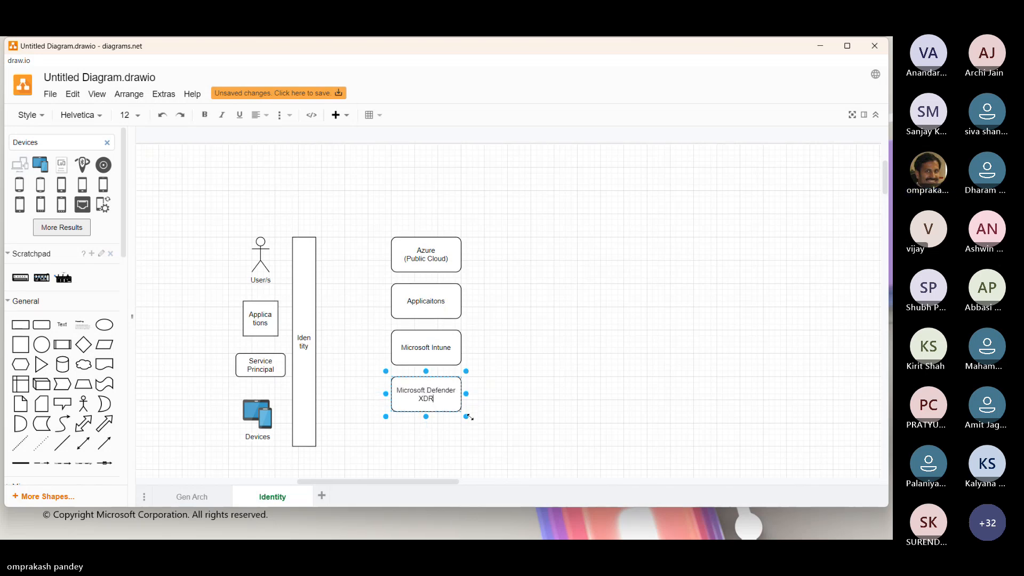
click(573, 379)
click(422, 389)
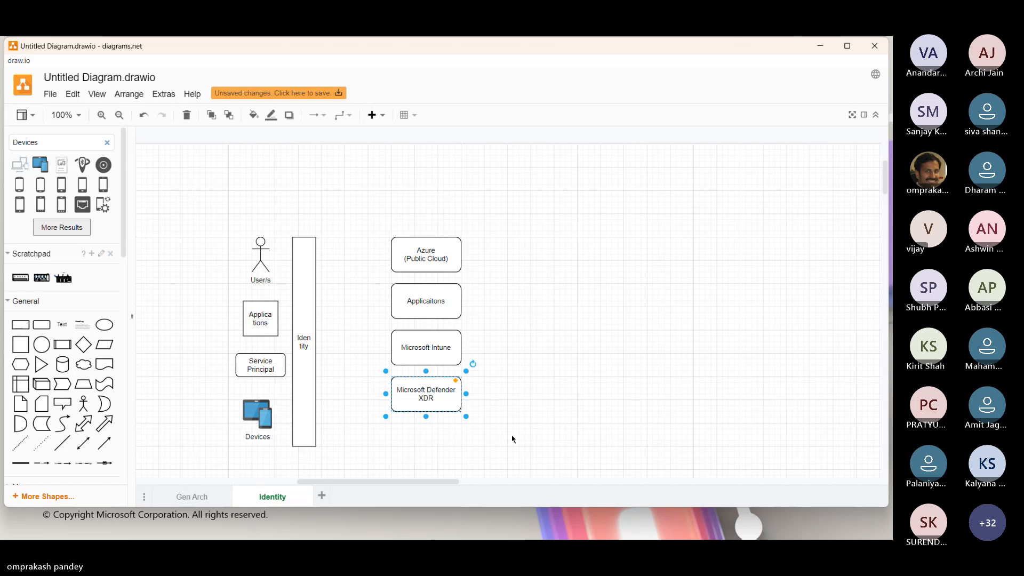
Add "Third Party" in front of the "Applicaitons" label in the box below Azure (Public Cloud).
key(ctrl+c)
click(426, 302)
double_click(427, 301)
key(Home)
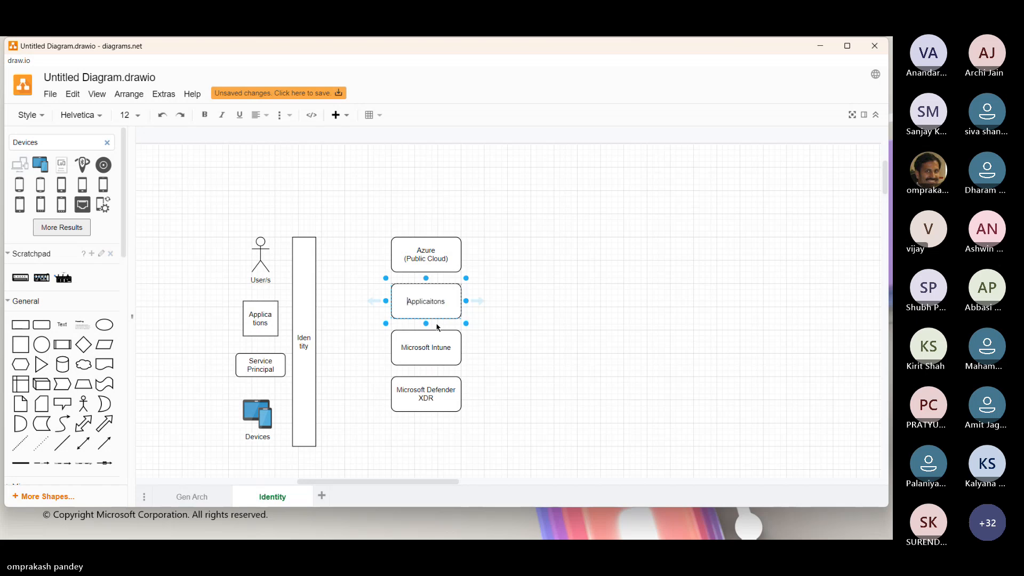
text(hi)
key(BackSpace)
key(BackSpace)
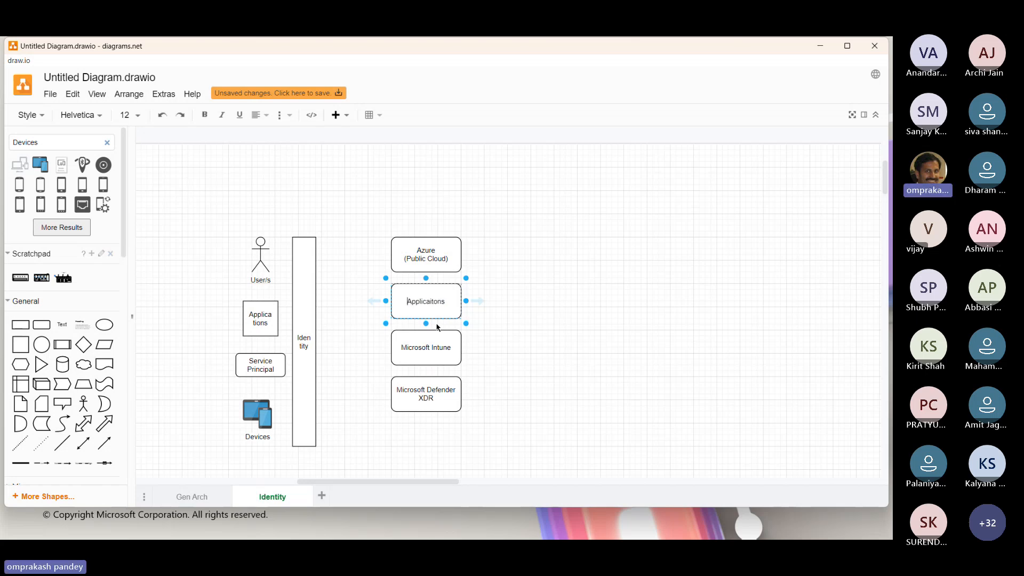
text(Third Party)
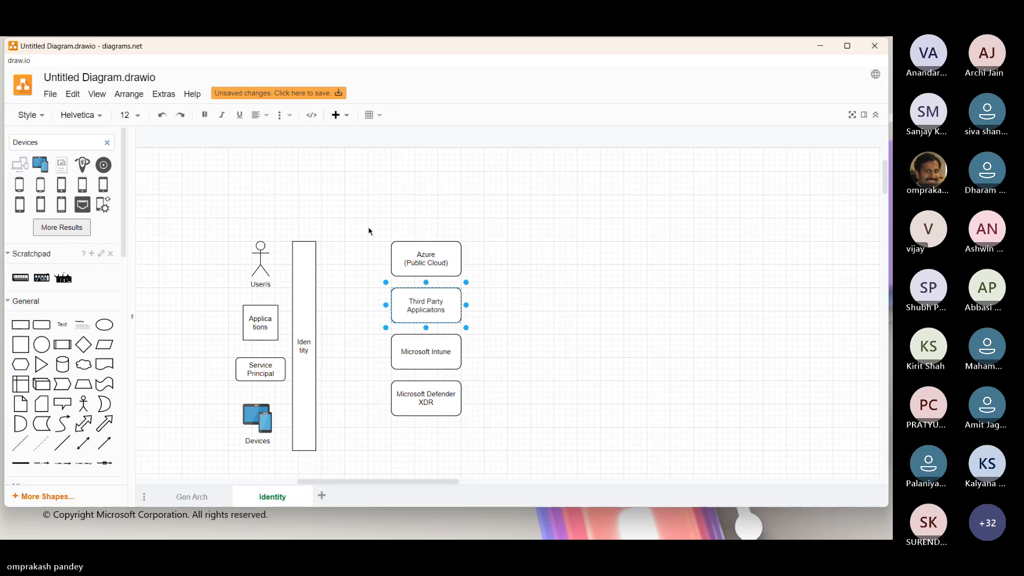
Move the four service boxes down together so the column is vertically centred on the Identity bar.
drag(366, 220, 553, 465)
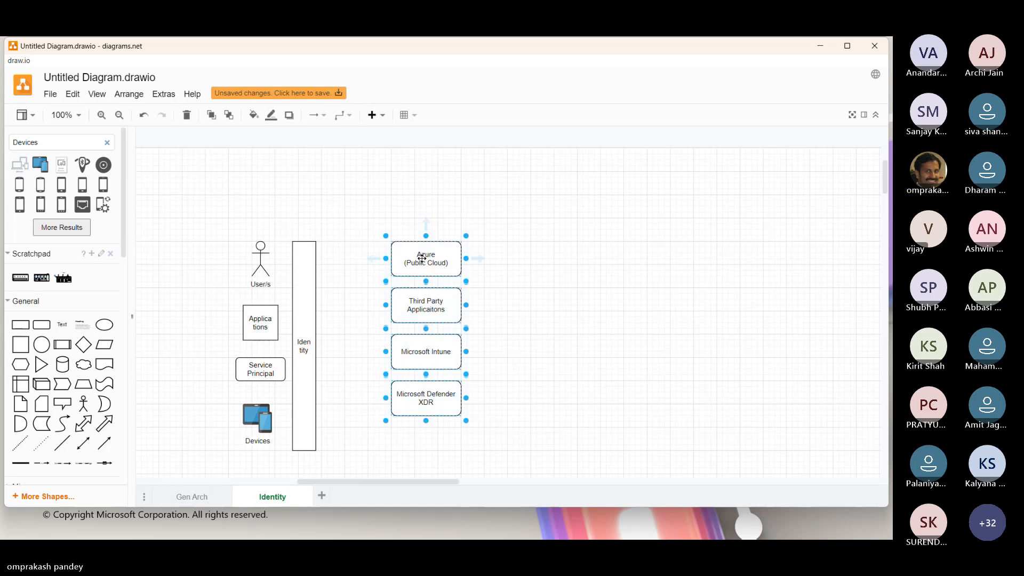
drag(427, 258, 427, 275)
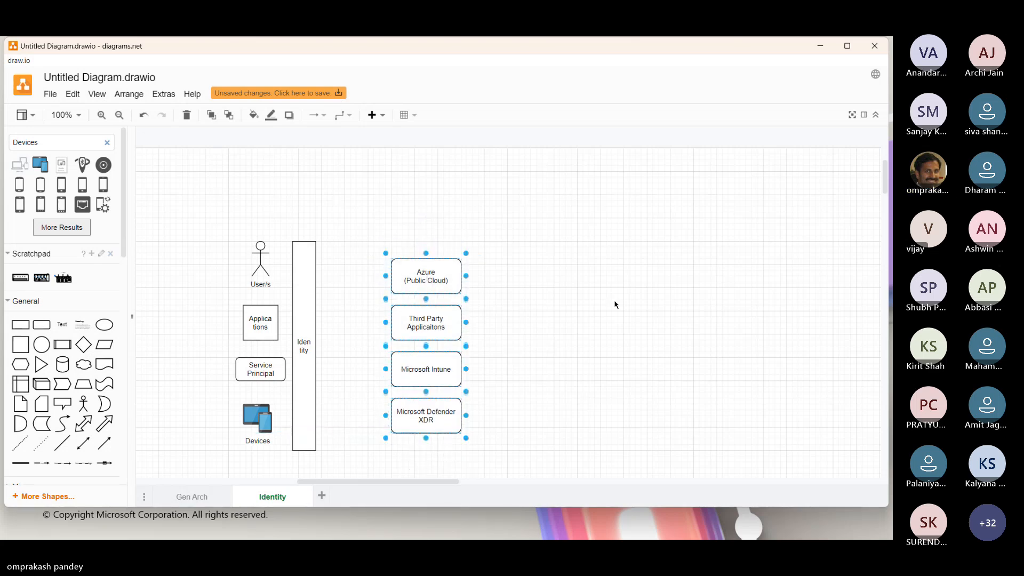
click(616, 305)
Link the Identity bar to the Azure and Third Party Applicaitons boxes with double-headed block arrows.
click(84, 425)
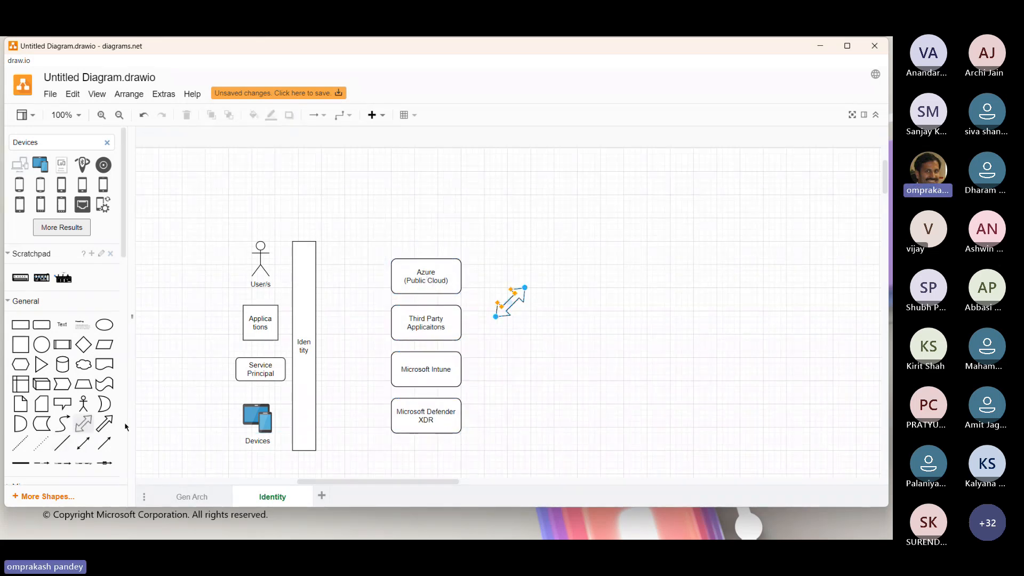
drag(517, 304, 393, 321)
key(ctrl+d)
Paste another copy of the double-headed arrow and connect it between the Identity bar and Microsoft Intune.
key(ctrl+v)
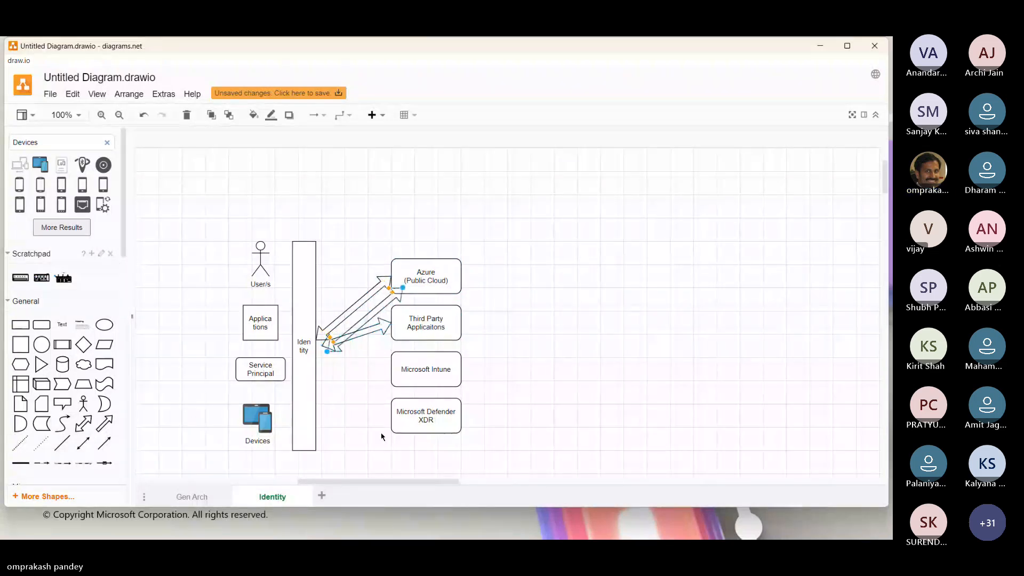
drag(404, 291, 394, 375)
mouse_move(327, 352)
mouse_down()
mouse_move(318, 363)
mouse_move(316, 346)
mouse_up()
click(330, 343)
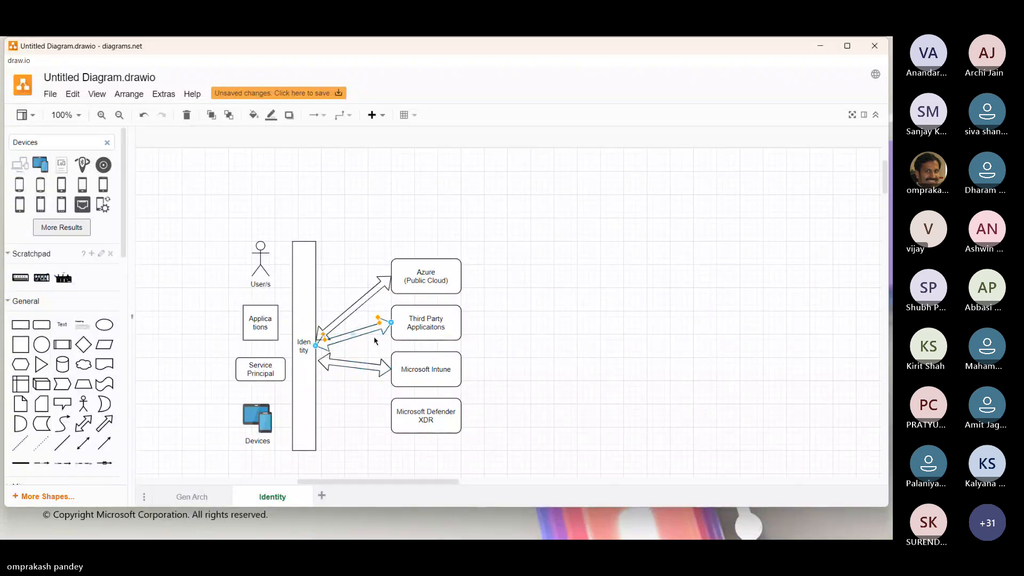
Copy the Azure arrow and connect the copy between the lower Identity bar and Microsoft Defender XDR.
click(359, 305)
key(ctrl+v)
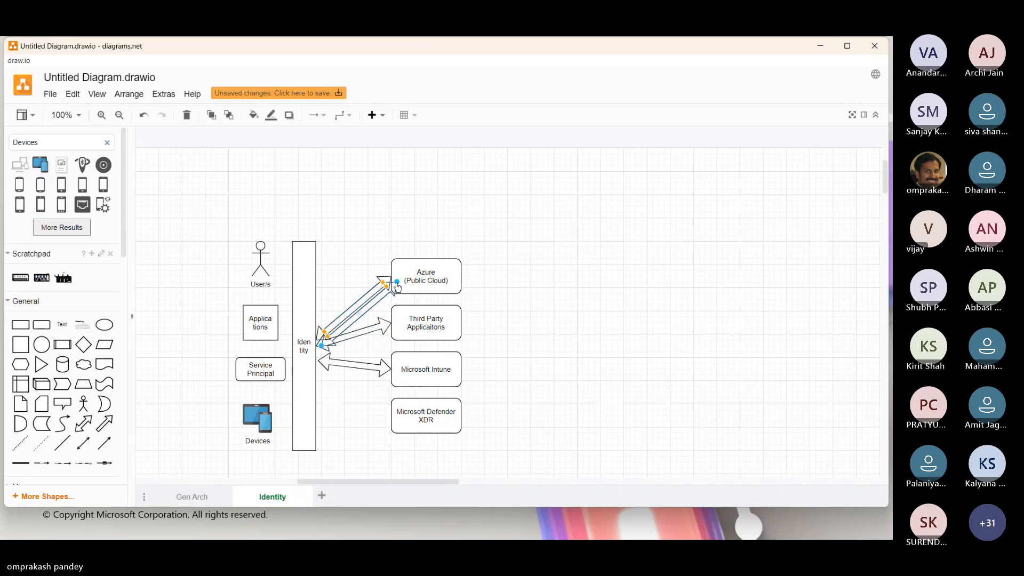
drag(397, 282, 392, 416)
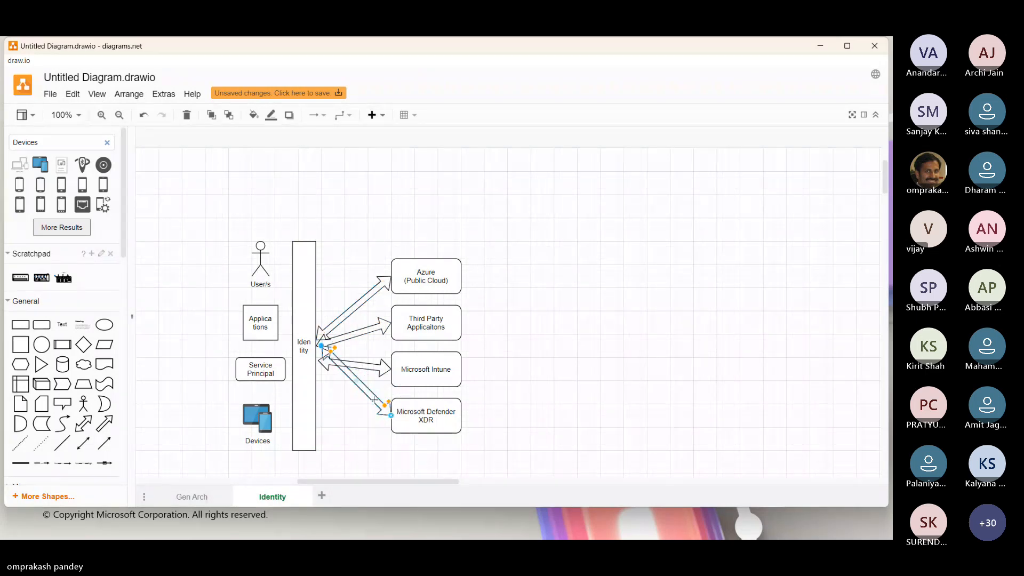
drag(321, 345, 316, 380)
click(556, 412)
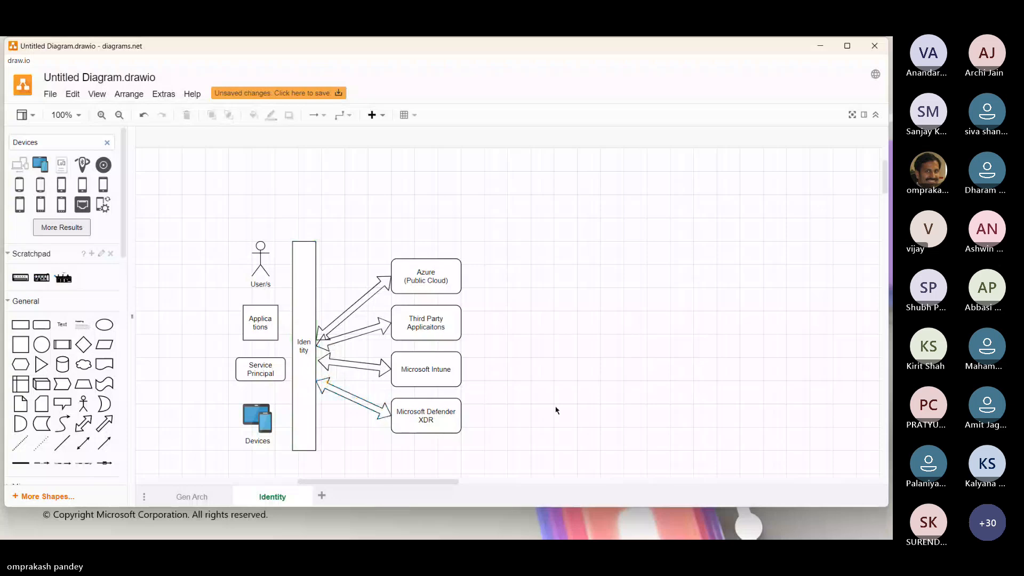
Raise the Identity ends of the Azure and Third Party Applicaitons arrows so the arrows are spread apart along the bar.
click(320, 334)
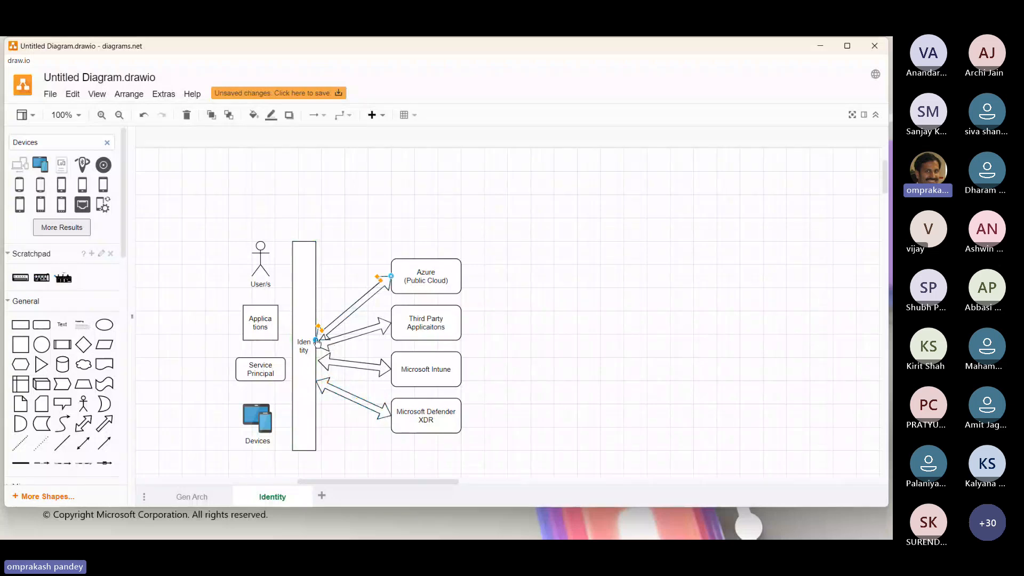
drag(319, 336, 319, 314)
click(534, 317)
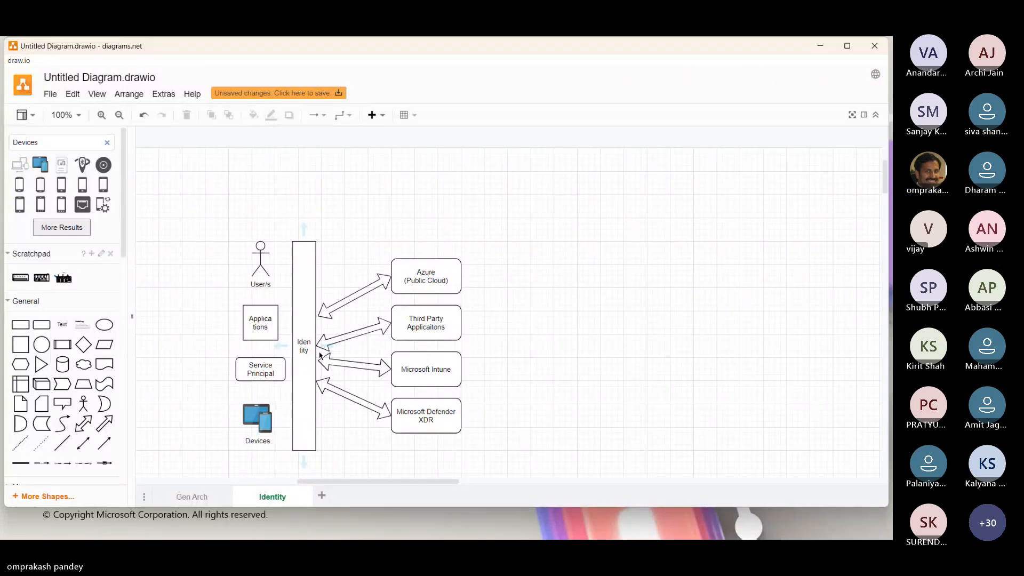
click(319, 347)
drag(317, 346, 318, 339)
click(618, 361)
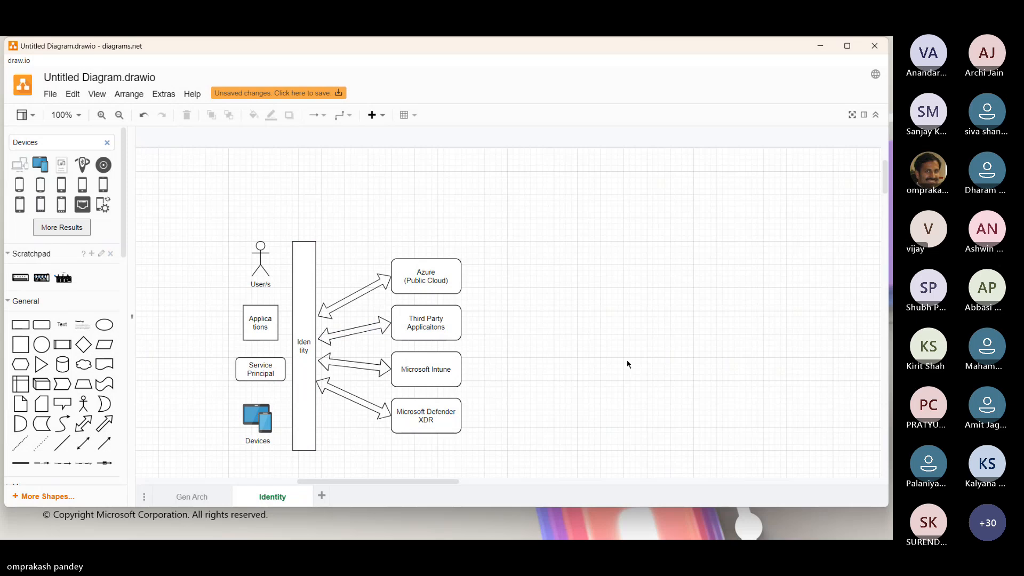
Duplicate the Microsoft Defender XDR box and place the copy directly below it.
click(299, 275)
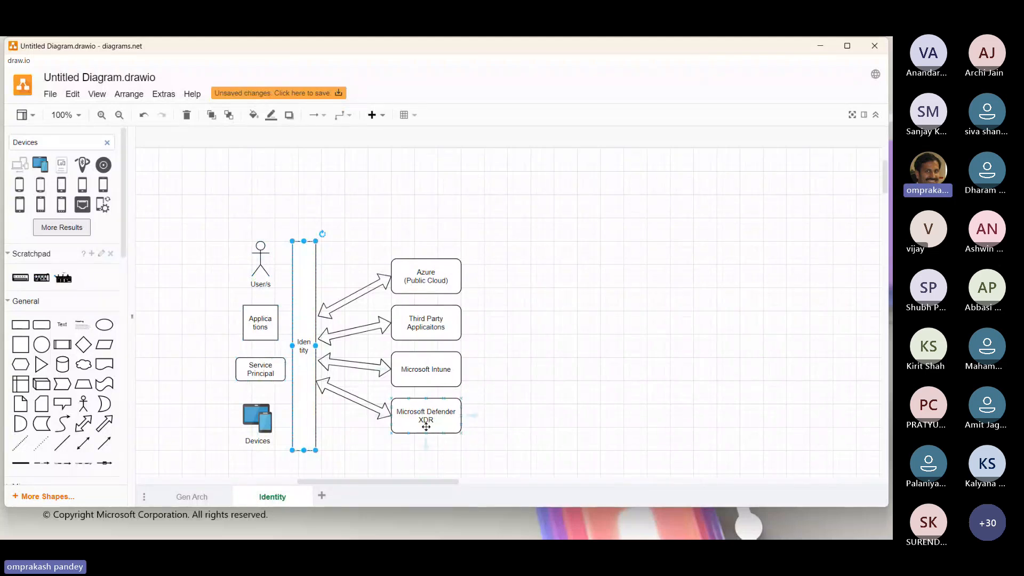
scroll(432, 413, down, 3)
click(414, 296)
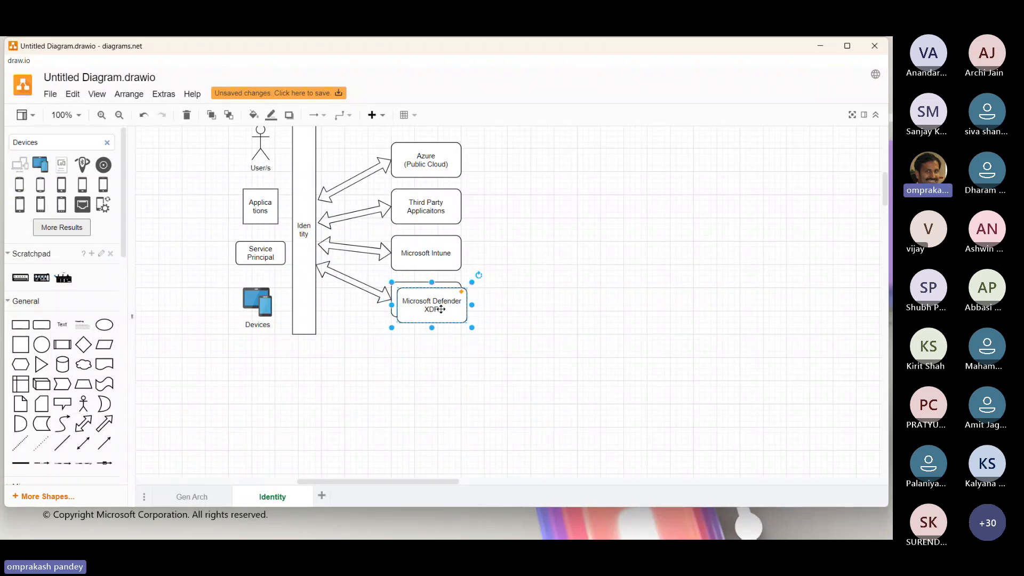
drag(437, 306, 437, 348)
Copy the Microsoft Defender XDR arrow and place the copy between the Identity bar and the new bottom box.
click(363, 286)
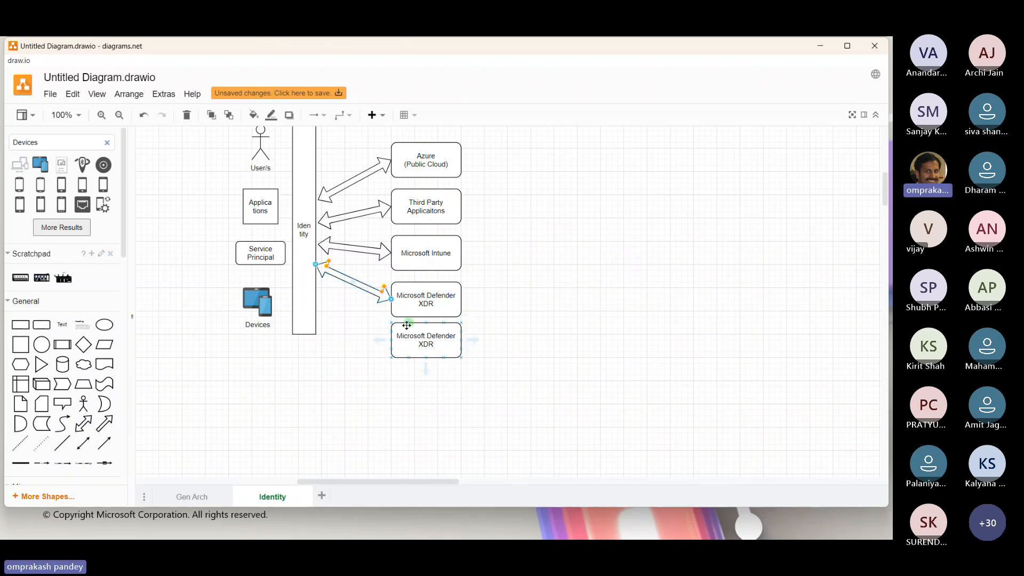
key(ctrl+v)
drag(366, 295, 360, 318)
Replace the bottom box's label with a row of dots as a placeholder and make it bold.
double_click(428, 335)
key(BackSpace)
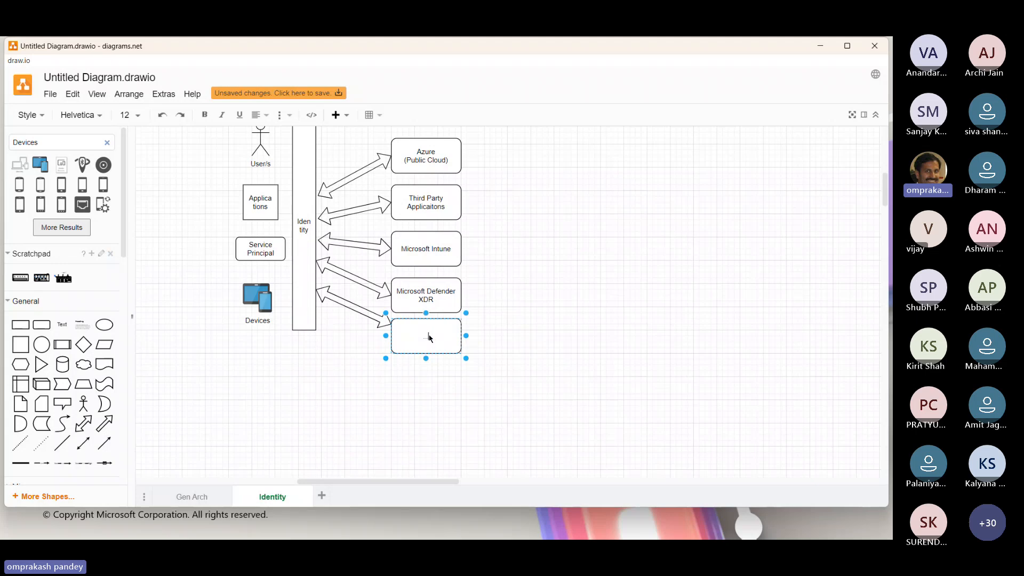
click(514, 395)
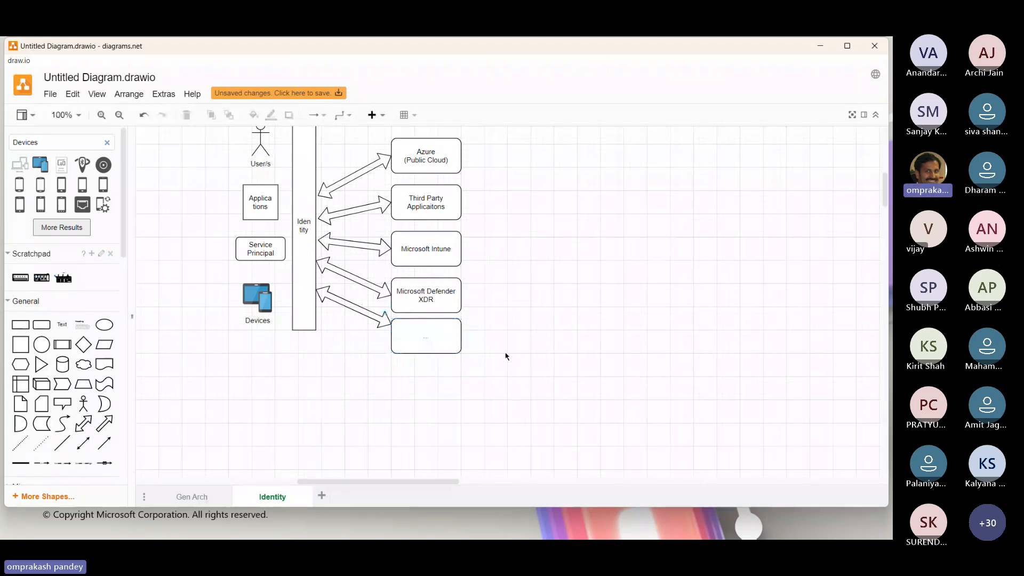
double_click(421, 337)
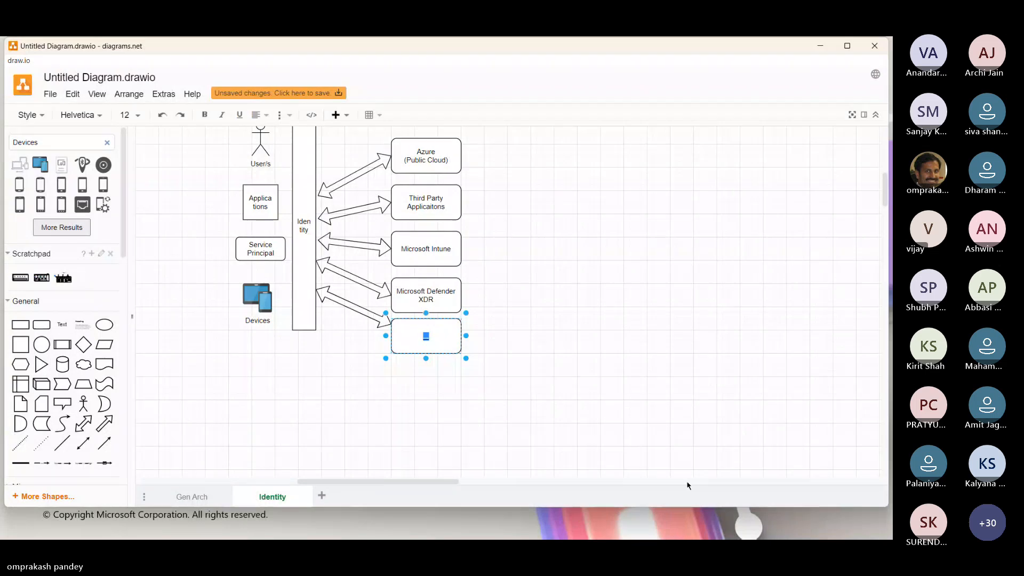
click(738, 420)
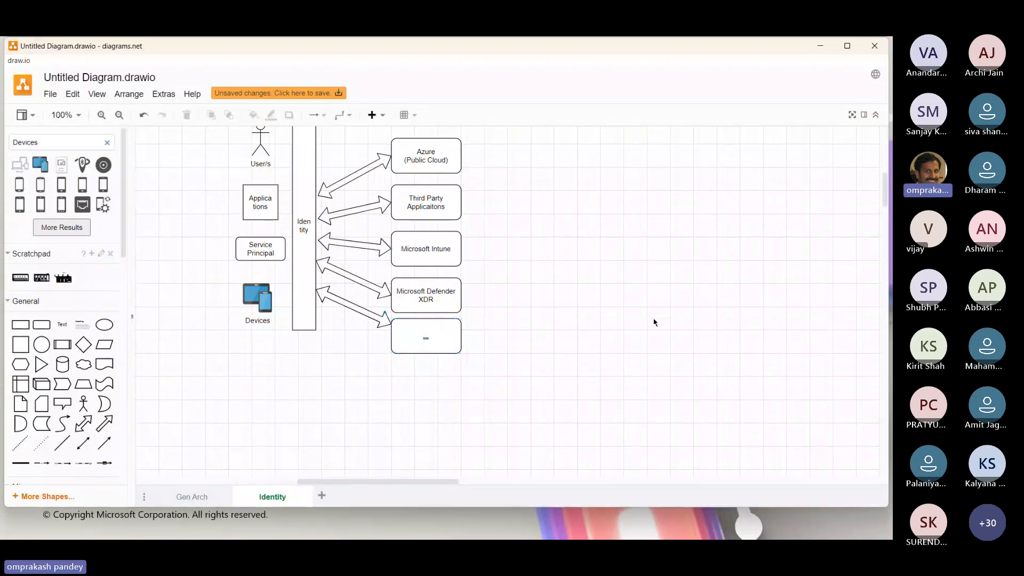
scroll(656, 321, up, 2)
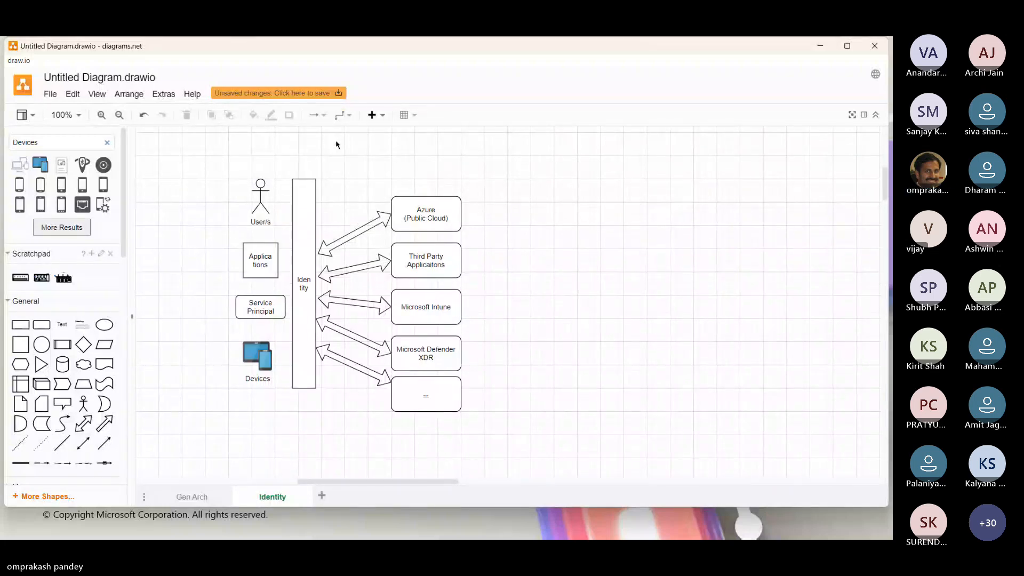
key(alt+Tab)
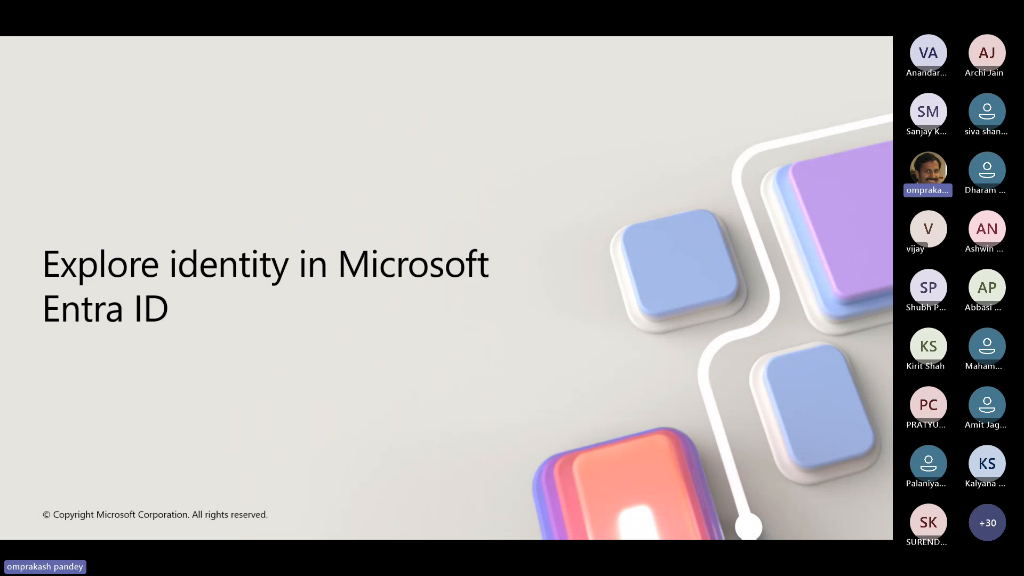
key(alt+Tab)
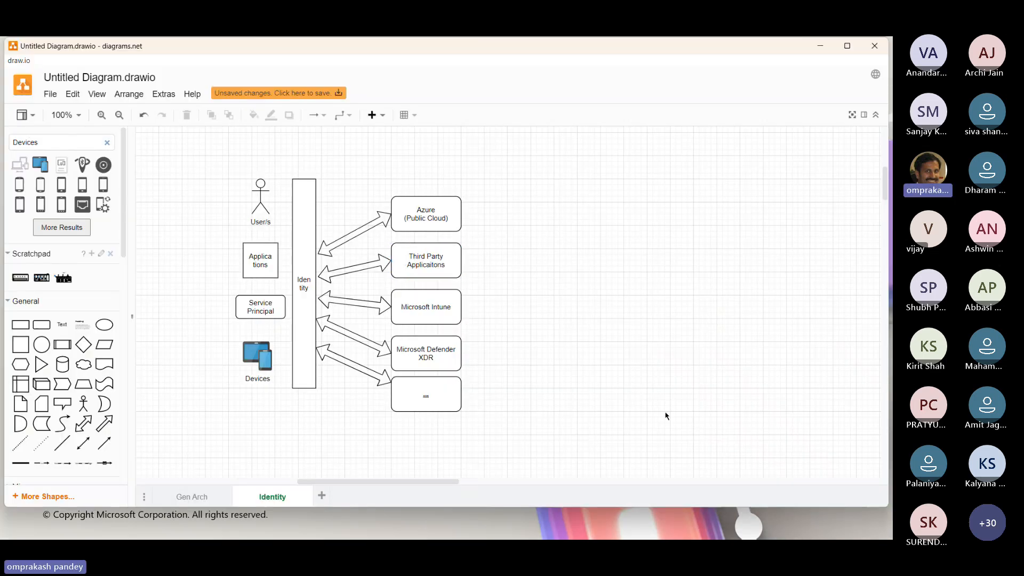
Add a callout shape above the Identity bar, enlarged in height with its tip touching the bar.
click(307, 256)
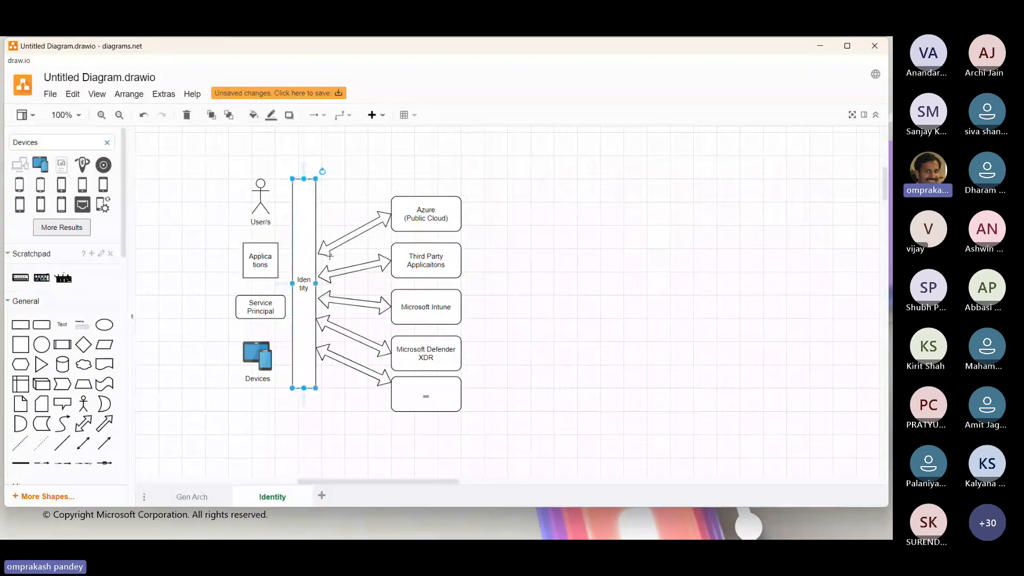
scroll(366, 304, up, 3)
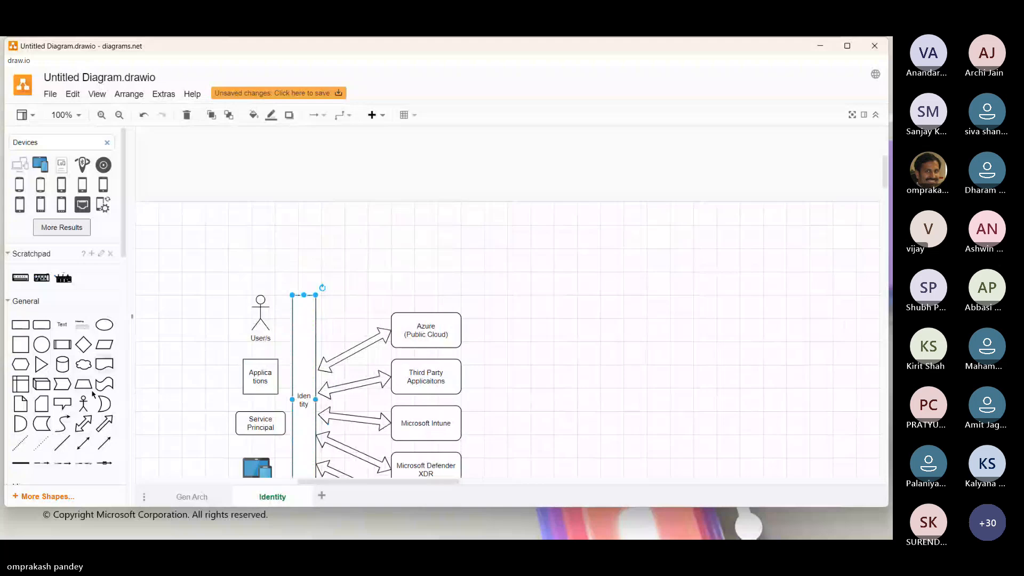
click(62, 405)
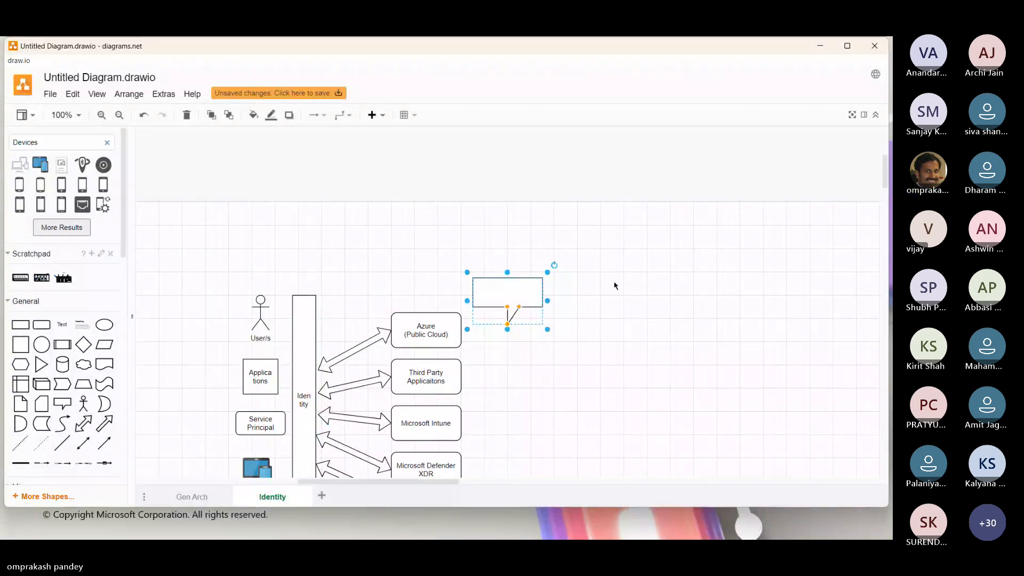
drag(514, 293, 306, 209)
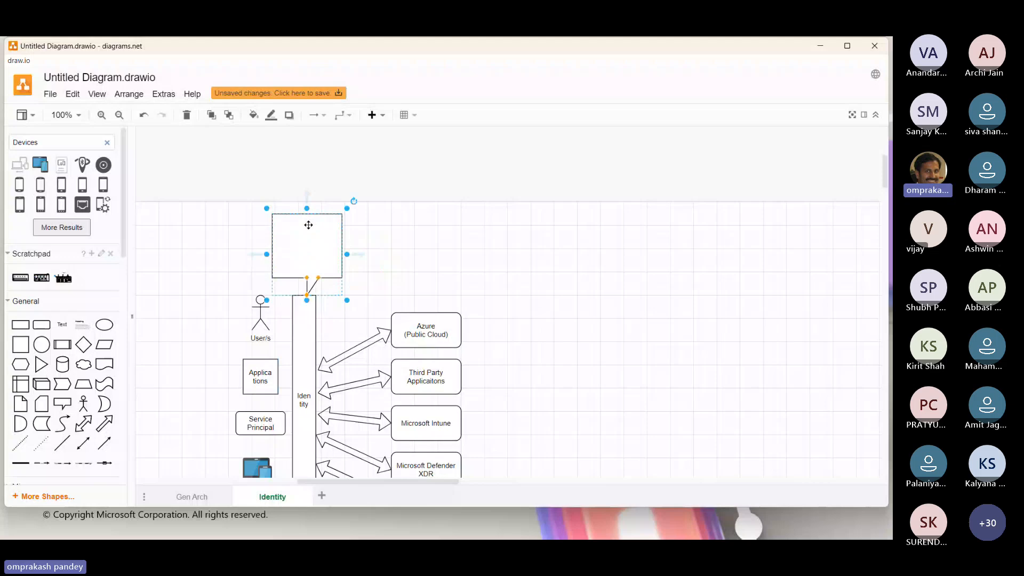
Label the callout "Online Identity Mgnt Solution".
double_click(308, 240)
text(Online)
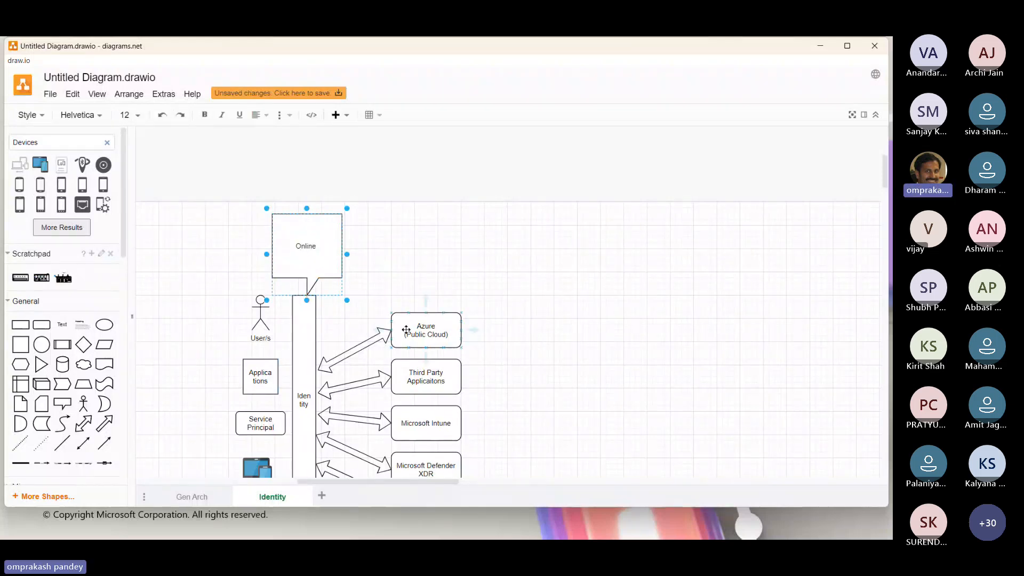
text( Identity Mgnt Solution)
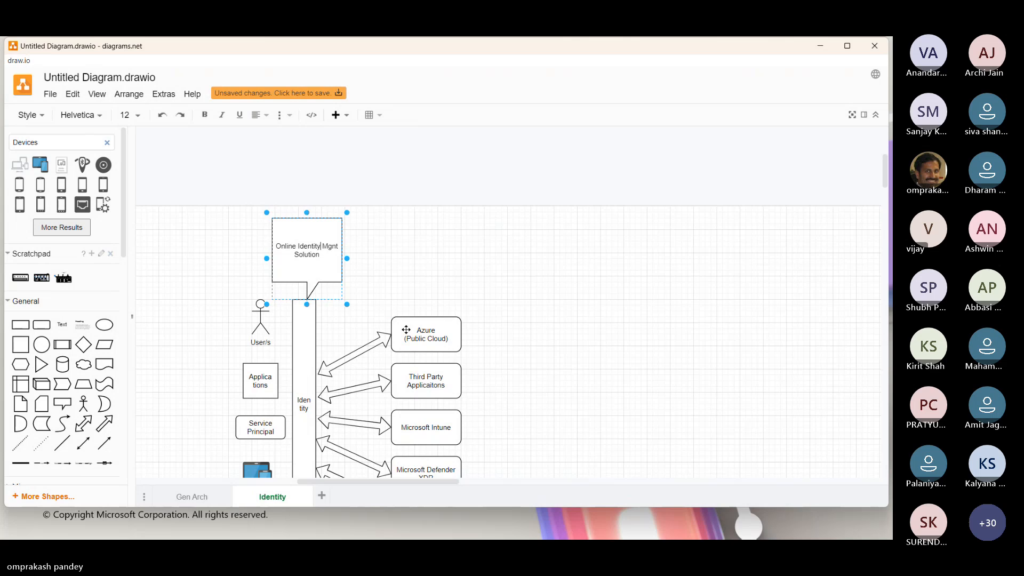
Add a bold, underlined heading line "Entra ID" above the existing text in the callout.
key(Return)
key(Up)
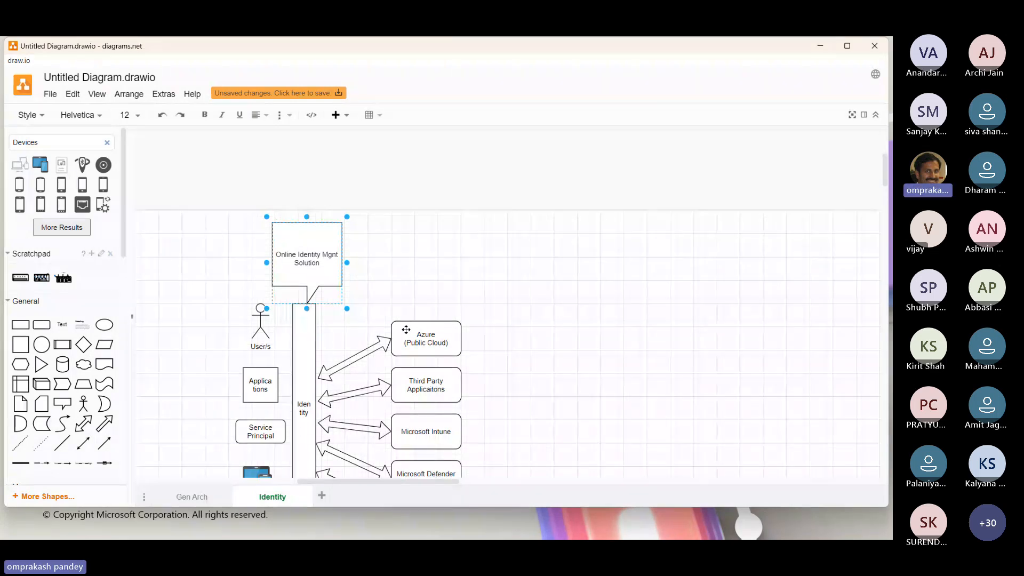
text(Entra ID)
key(shift+Home)
key(ctrl+b)
click(542, 343)
Add a second line "Groups" to the User/s figure's label.
scroll(505, 341, down, 2)
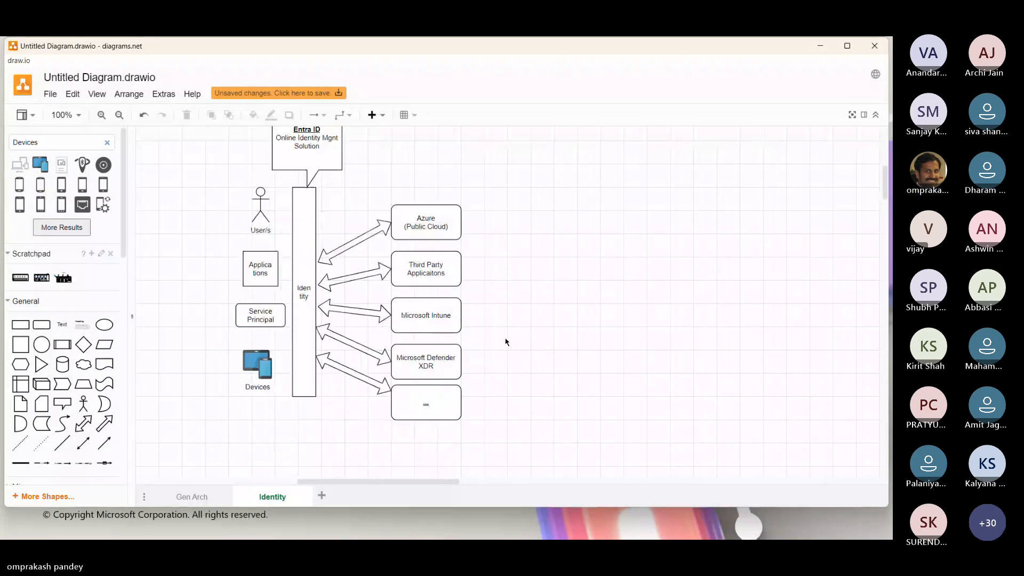
double_click(259, 207)
key(End)
key(Return)
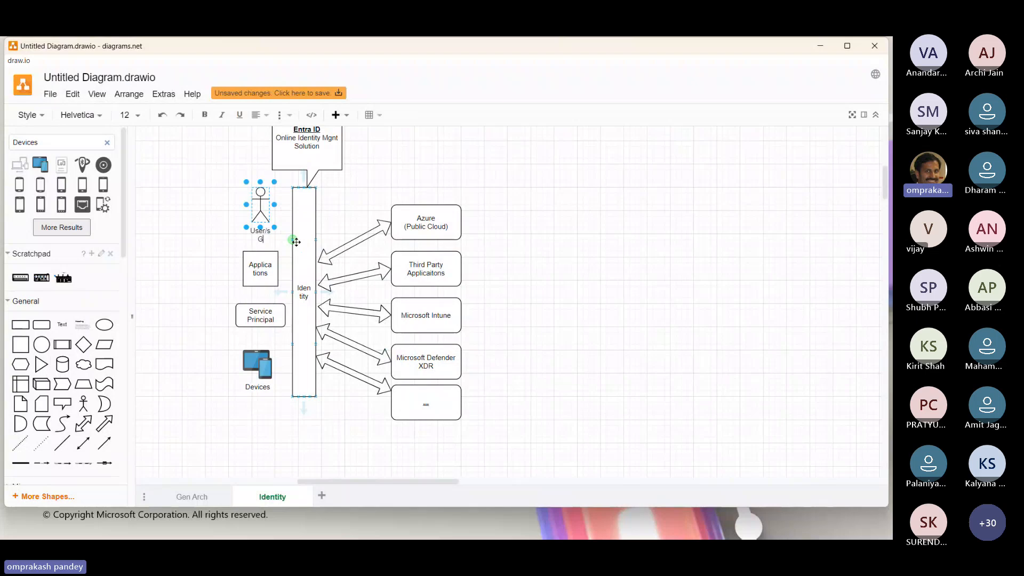
text(Groups)
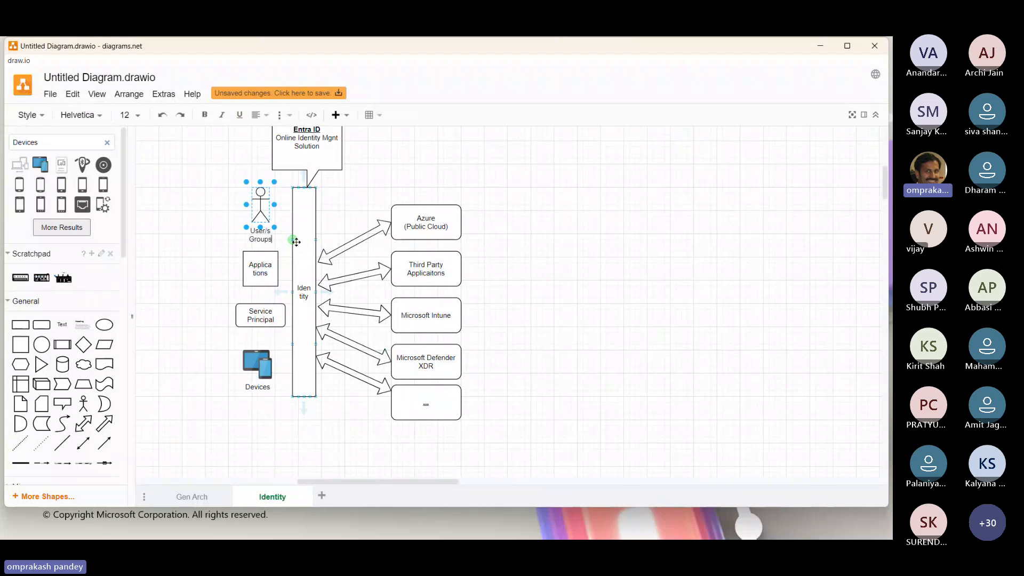
Move the Applications box, the Service Principal box and the Devices icon right up against the Identity bar.
click(260, 273)
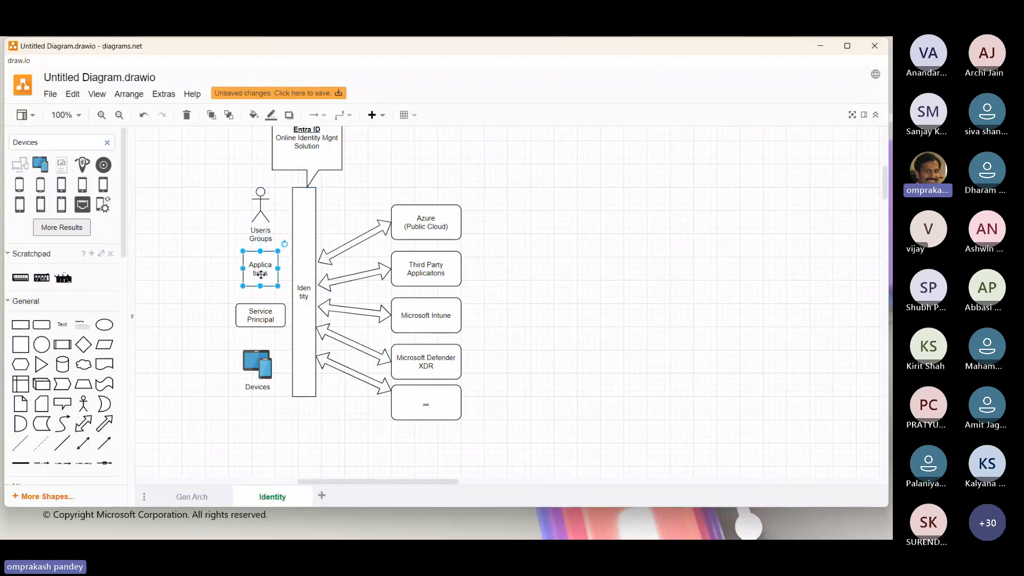
drag(261, 274, 274, 275)
drag(254, 308, 260, 316)
drag(259, 365, 279, 365)
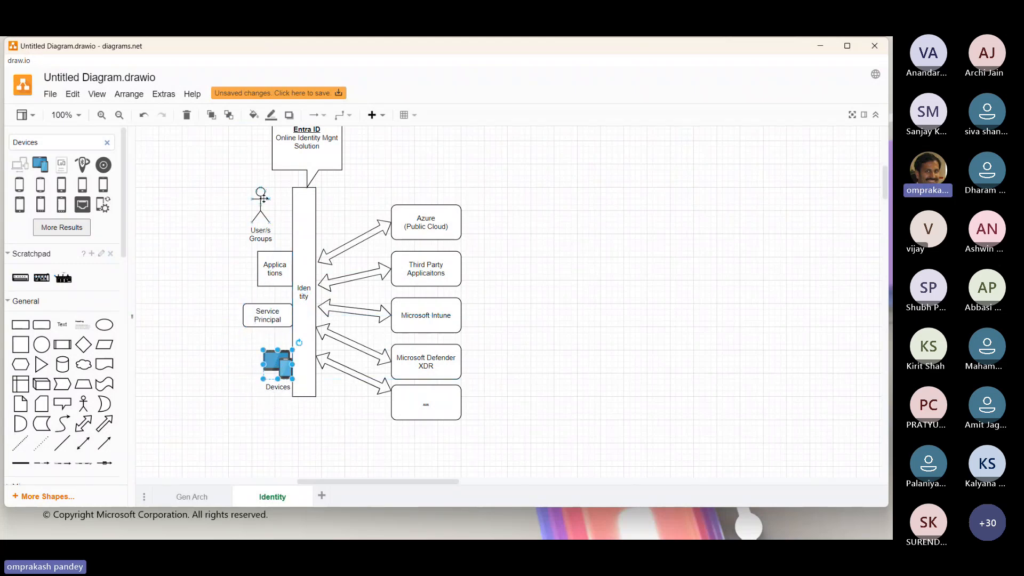
Move the User/s Groups figure next to the Identity bar, undoing the stray connector drawn from it.
drag(261, 205, 280, 205)
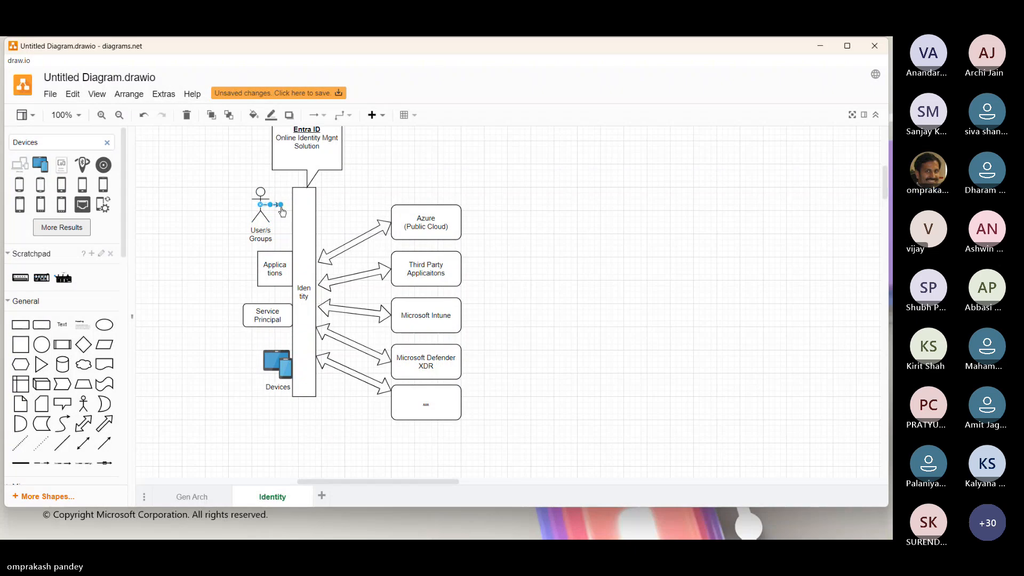
key(ctrl+z)
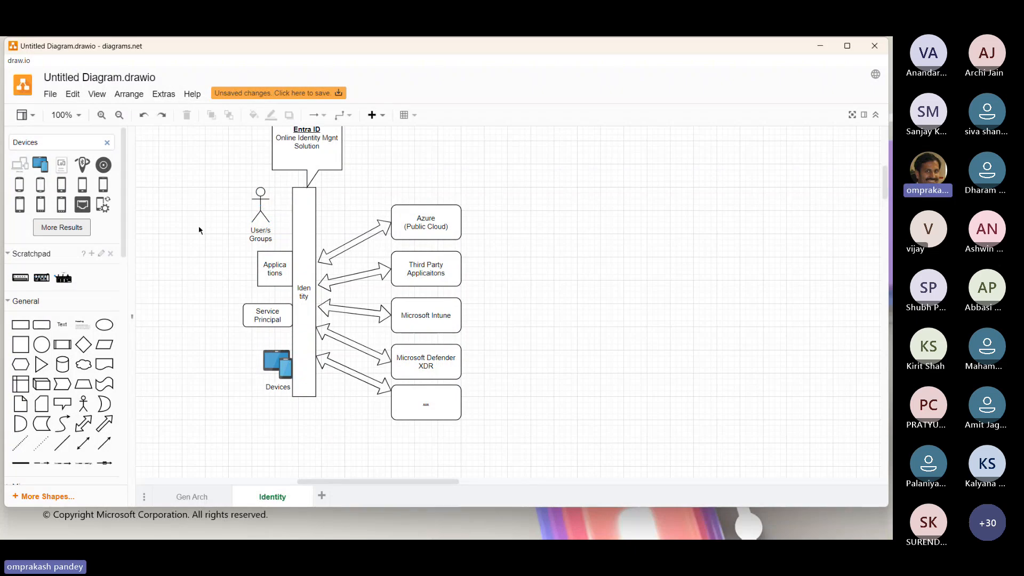
drag(260, 207, 281, 206)
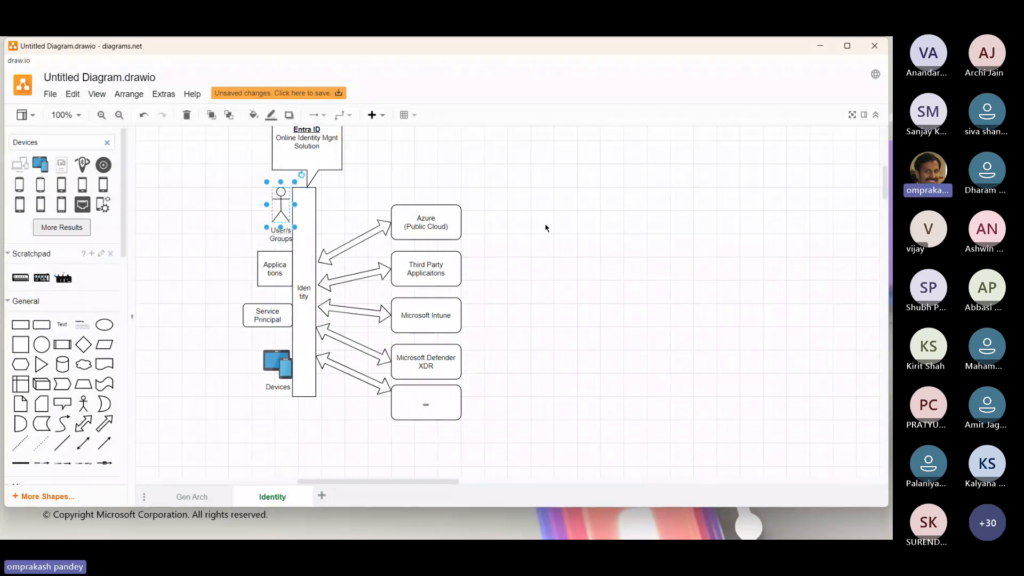
click(567, 227)
scroll(567, 226, up, 1)
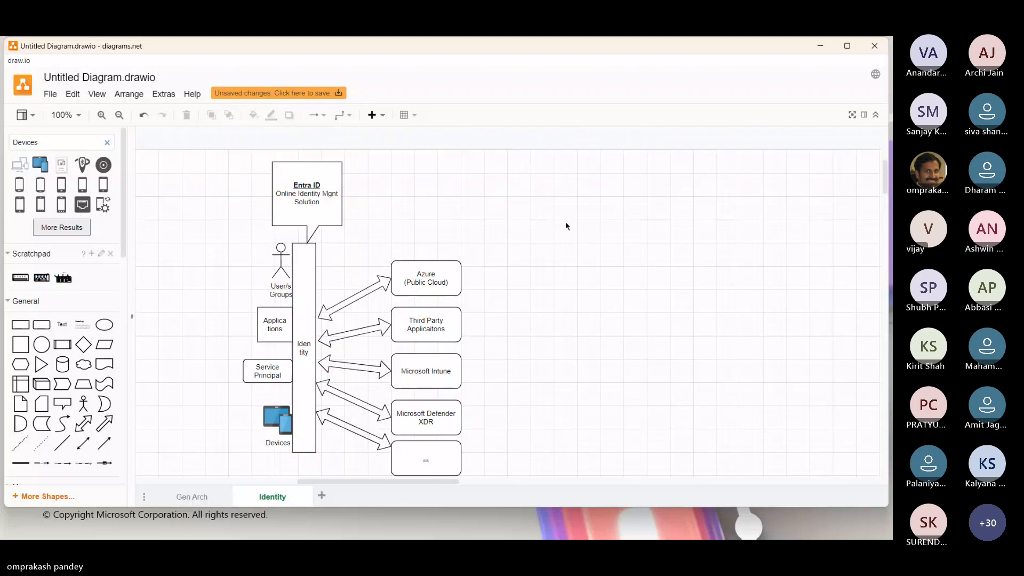
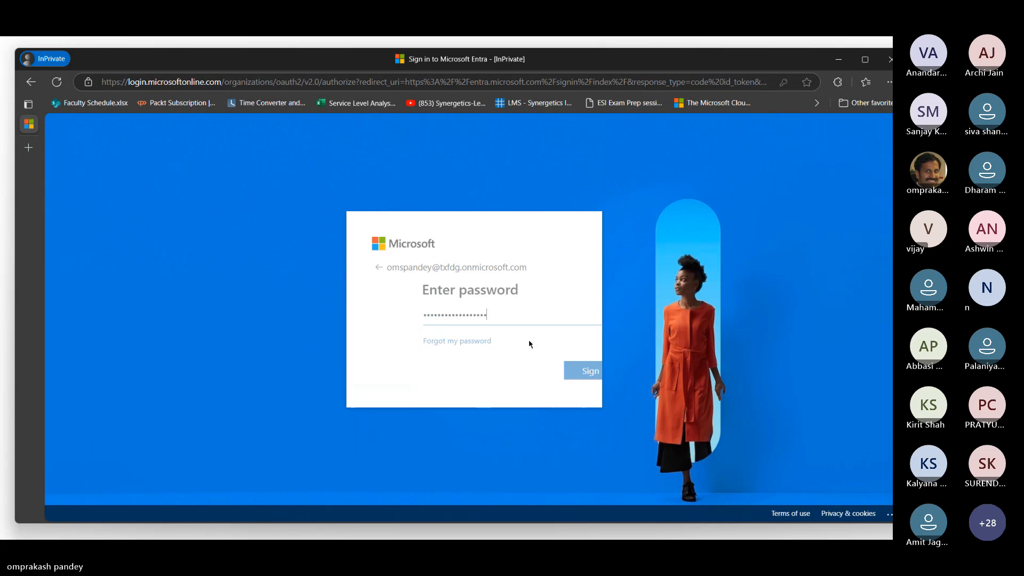
Finish signing in to the Microsoft Entra admin center and choose to stay signed in.
click(568, 373)
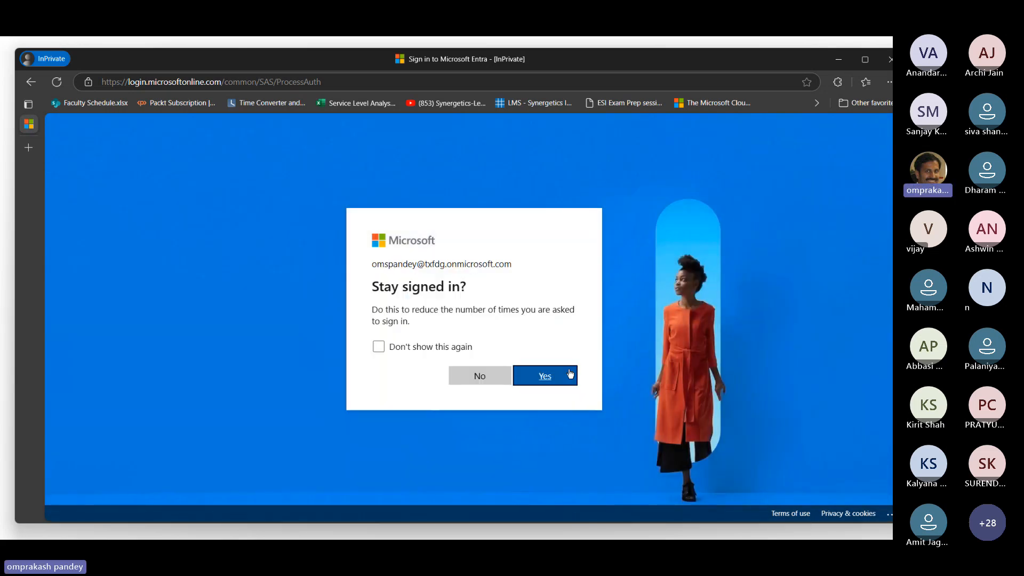
click(571, 374)
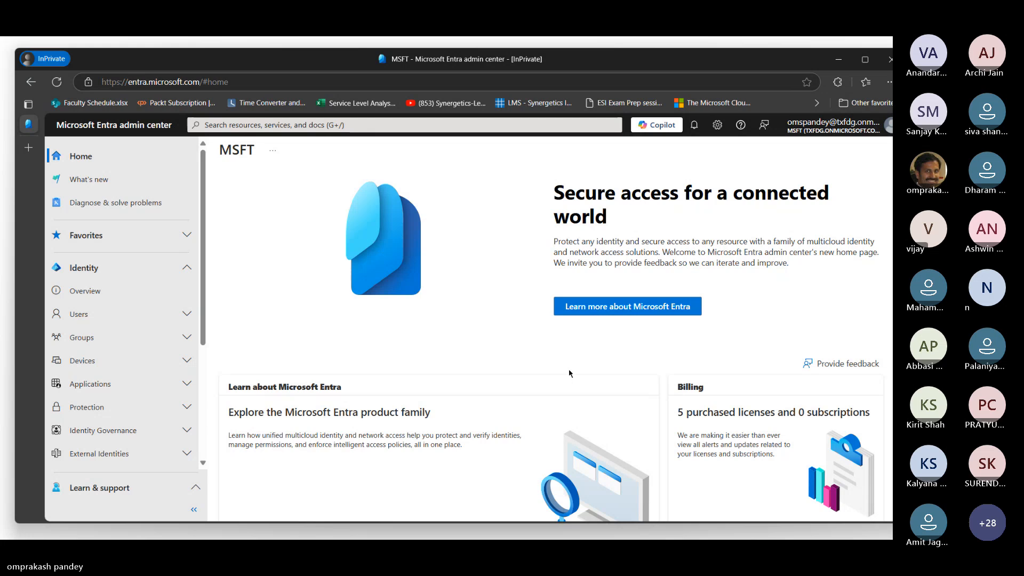
Collapse the Identity section and look through the entries under Global Secure Access.
click(188, 270)
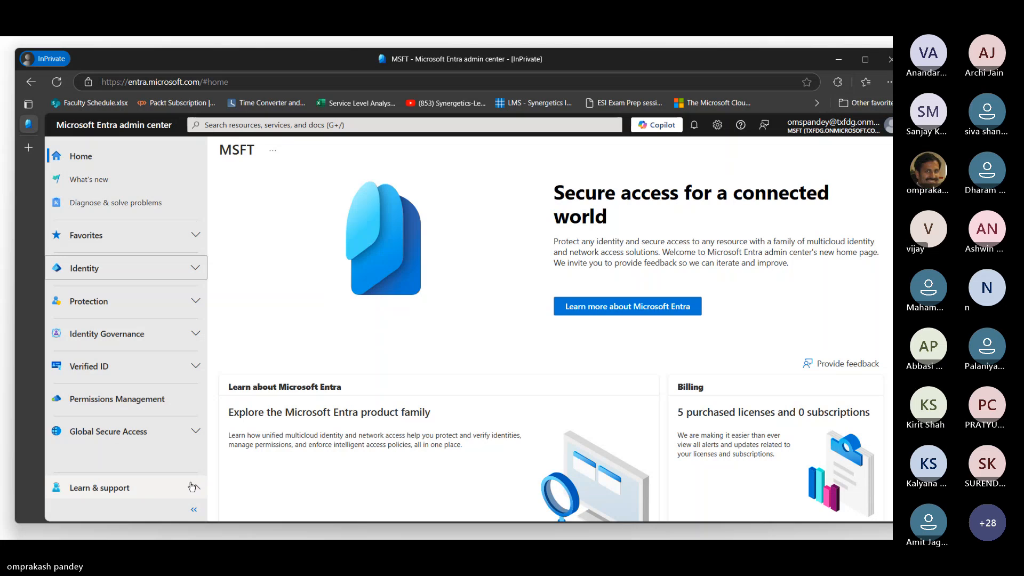
click(143, 437)
scroll(128, 416, down, 3)
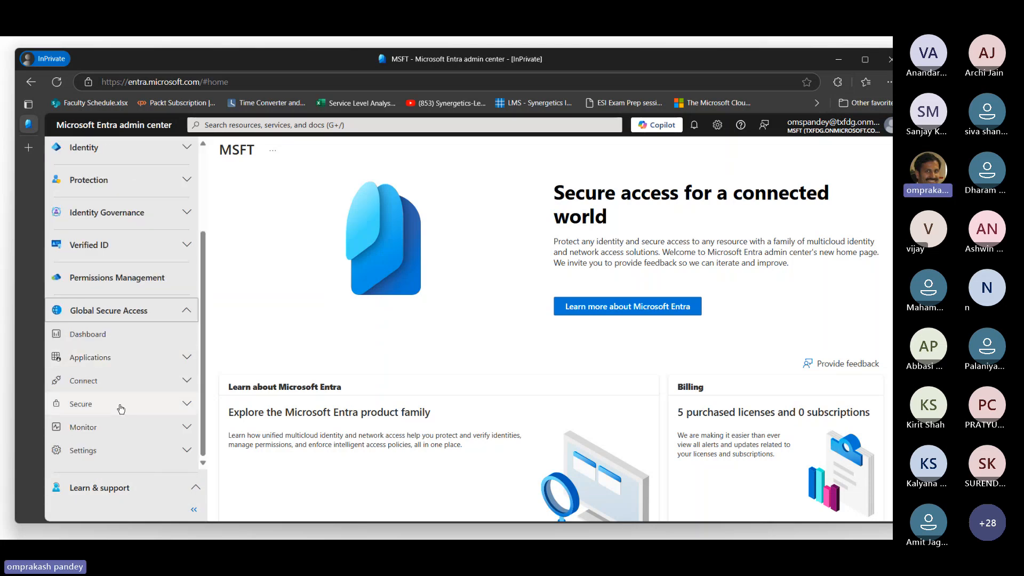
click(124, 311)
Open Permissions Management, look over its welcome page and launch the free trial sign-up.
click(120, 399)
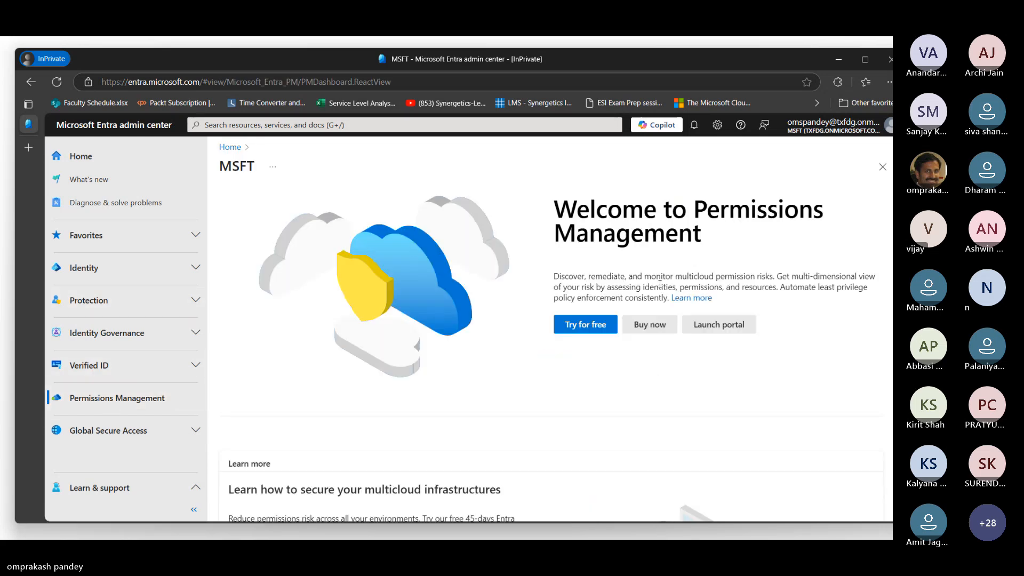
scroll(512, 432, down, 10)
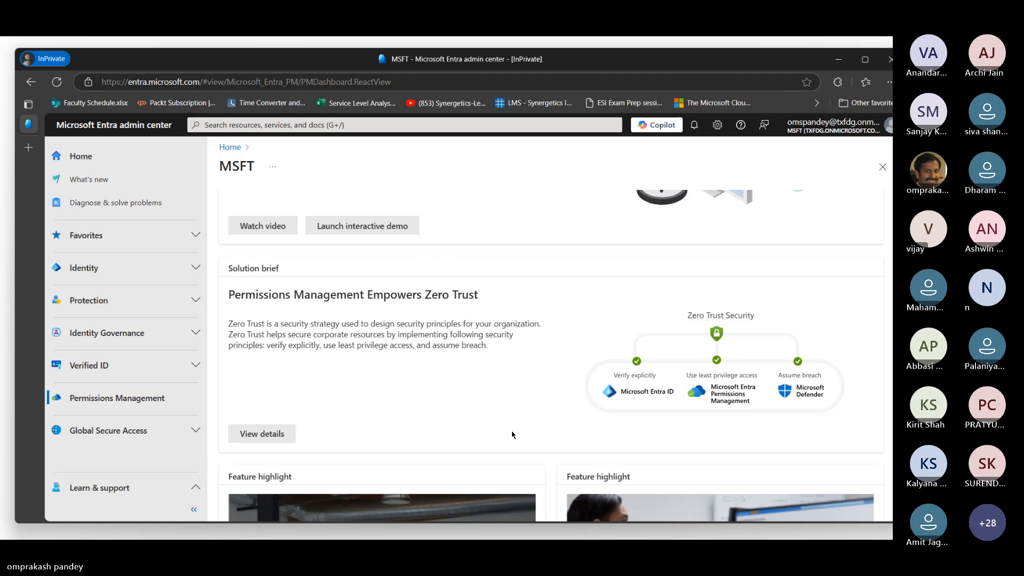
scroll(512, 435, down, 3)
scroll(512, 435, up, 15)
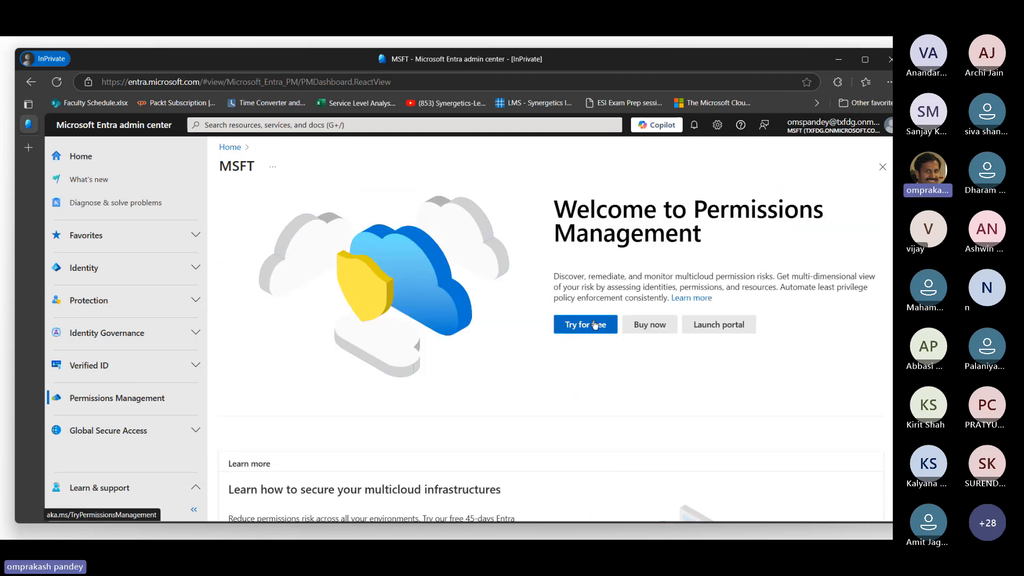
click(586, 326)
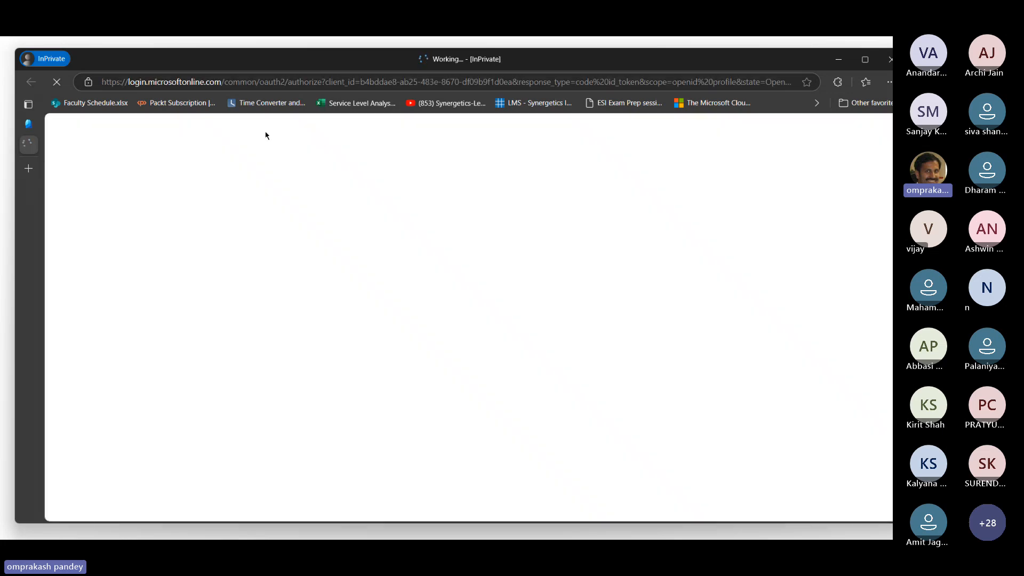
Return to the Entra admin center and open the Verified ID overview.
mouse_move(29, 143)
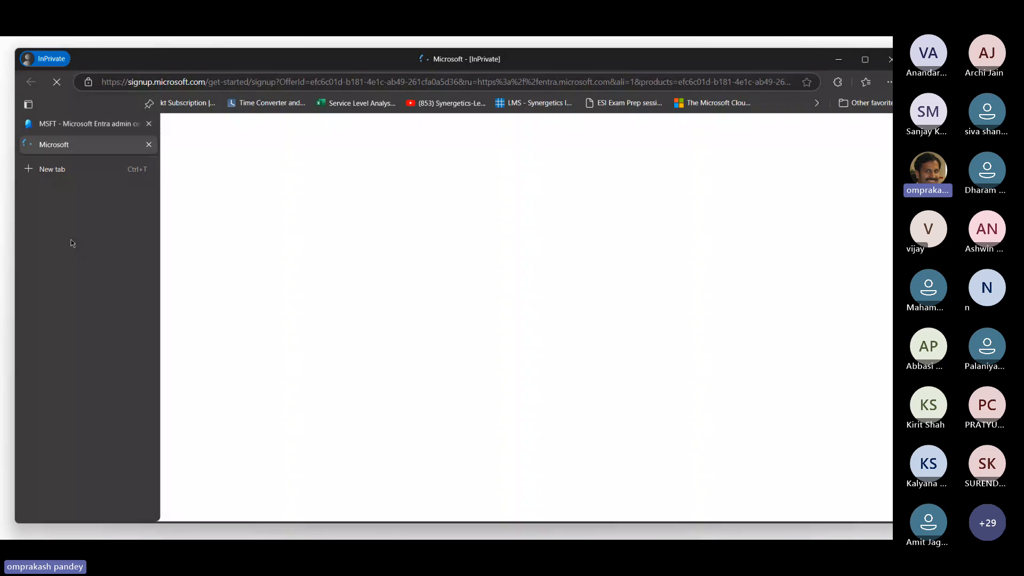
click(91, 126)
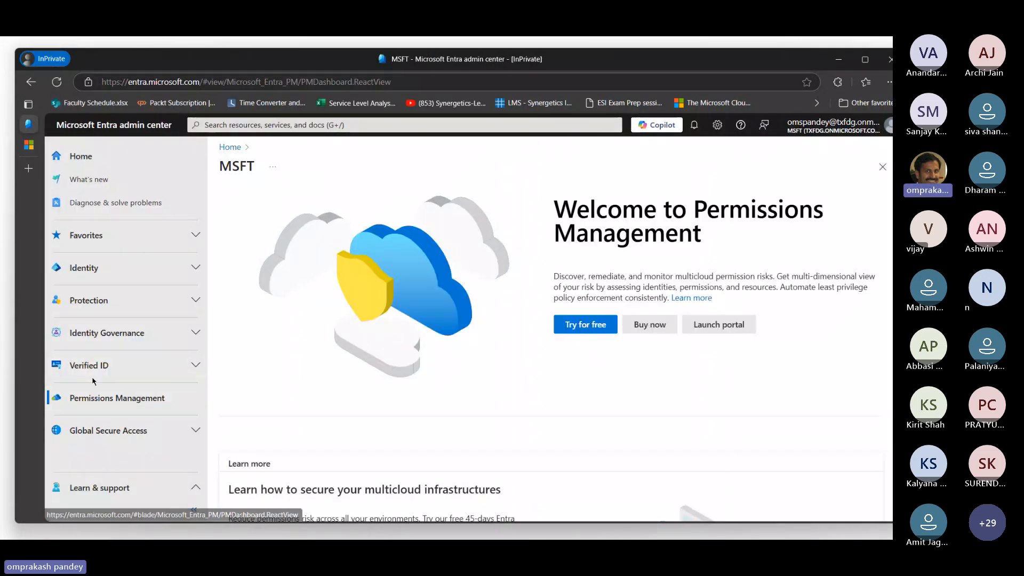
click(93, 380)
click(89, 389)
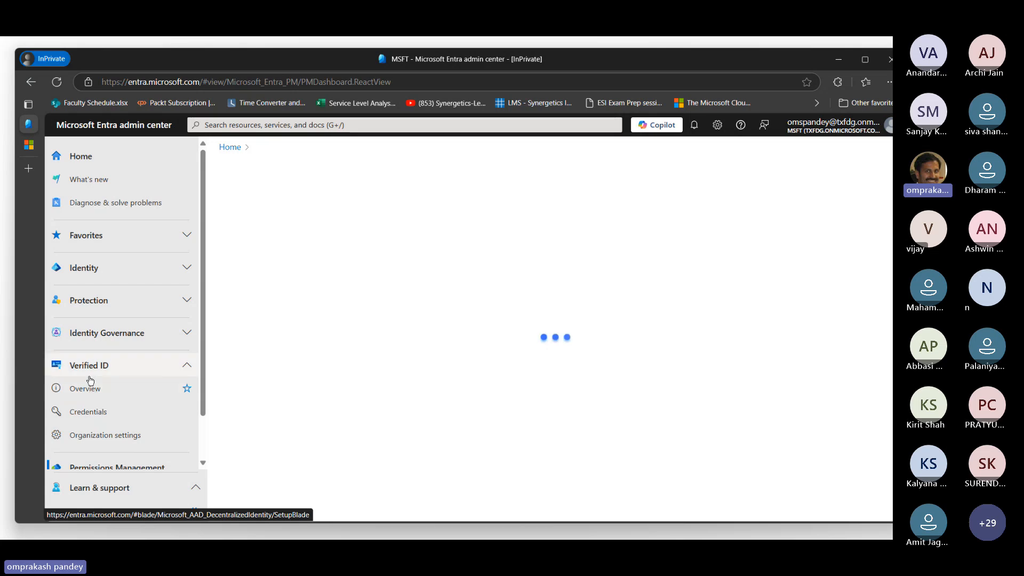
Try to order the 45-day Microsoft Entra Permissions Management Trial for the signed-in account, and close the order page.
click(80, 144)
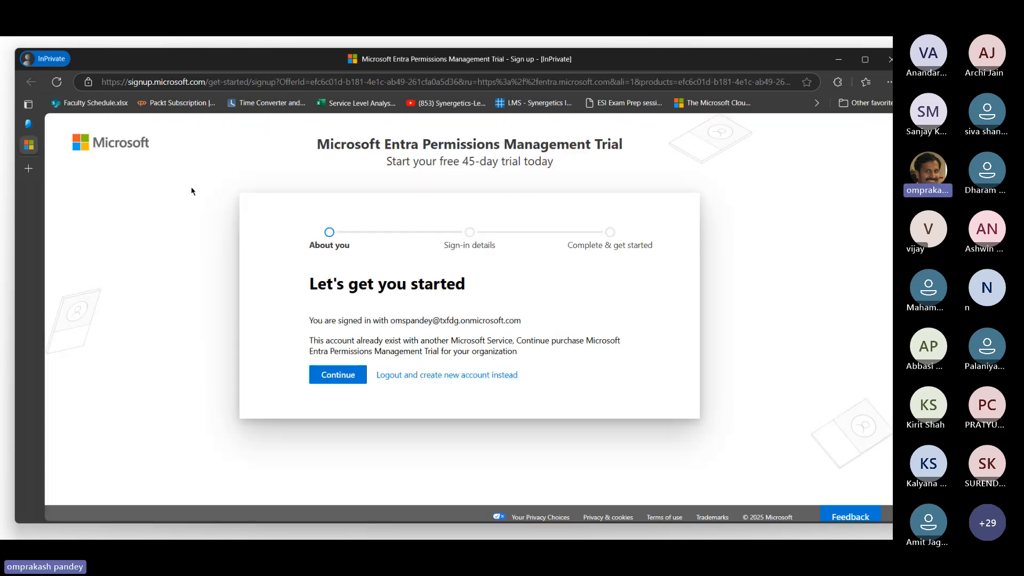
click(350, 377)
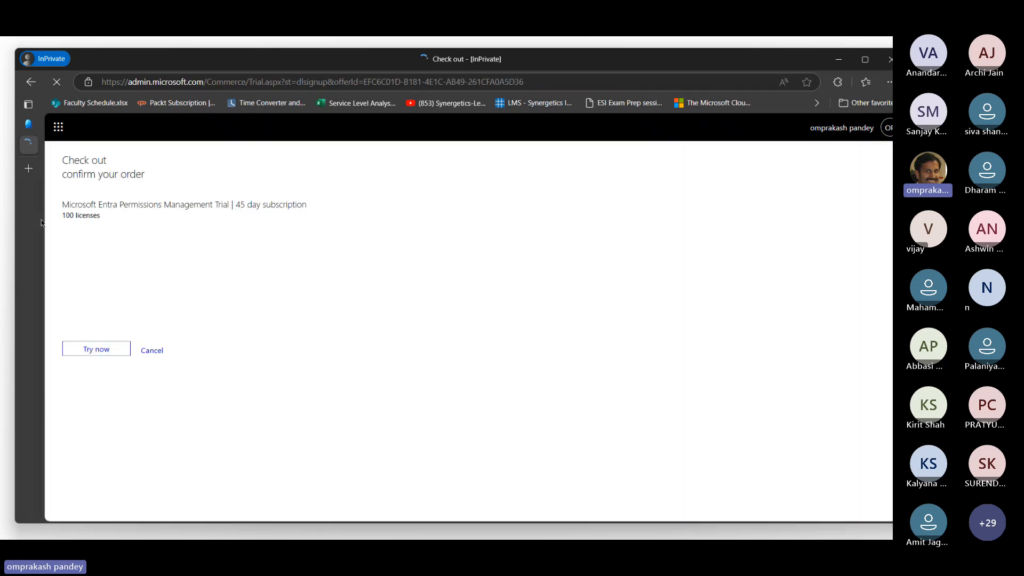
click(98, 351)
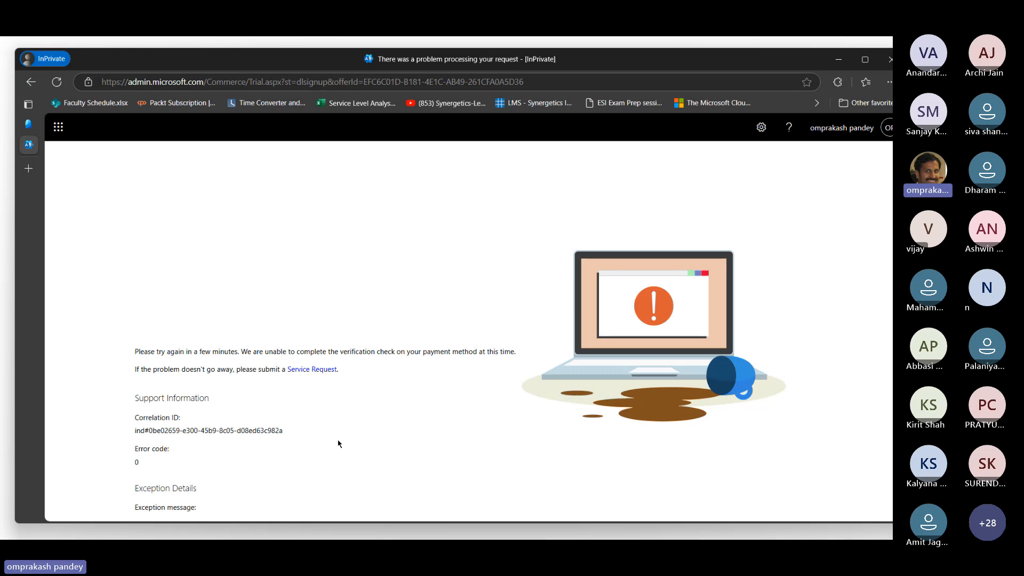
scroll(368, 459, down, 1)
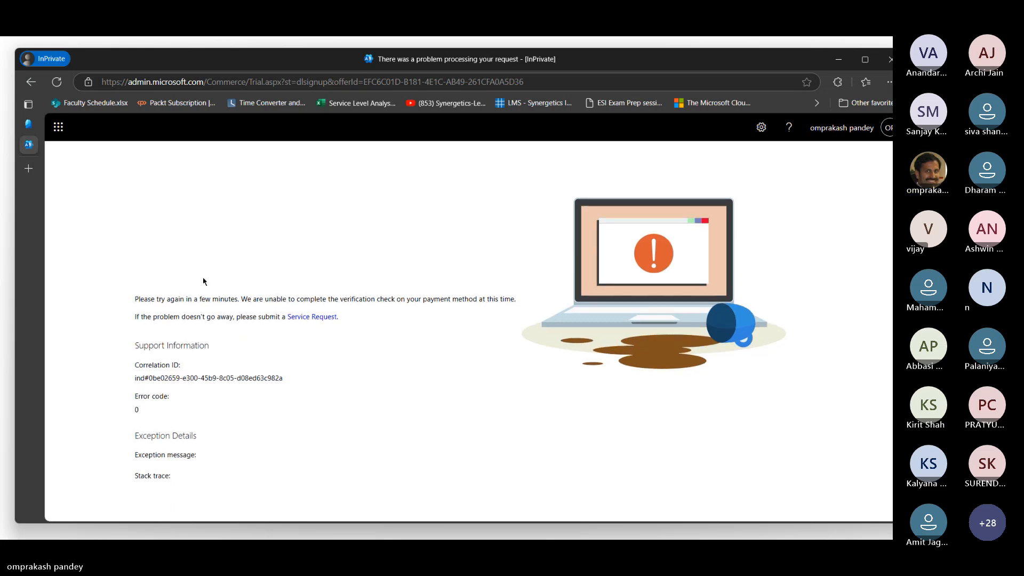
mouse_move(29, 145)
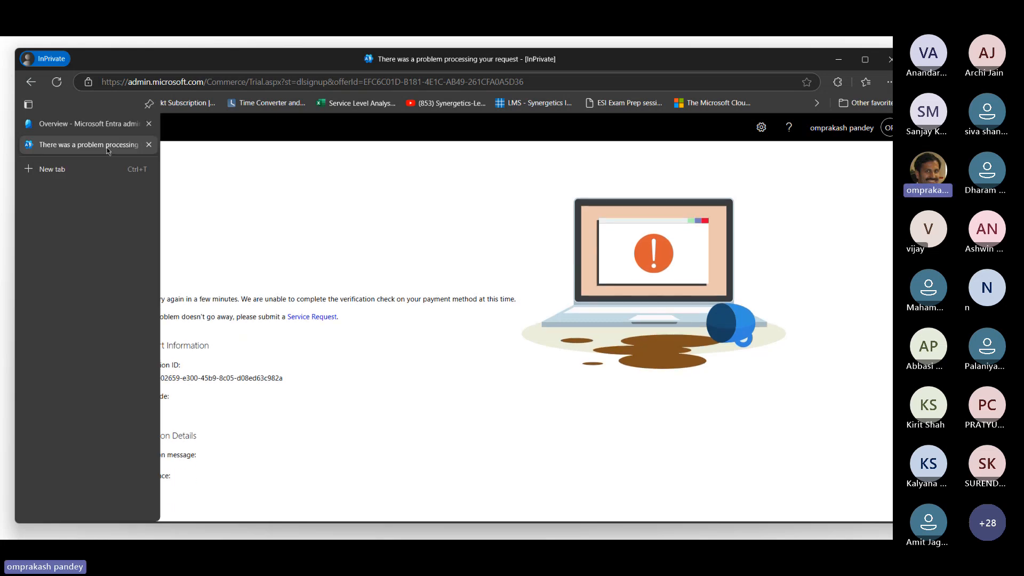
click(150, 145)
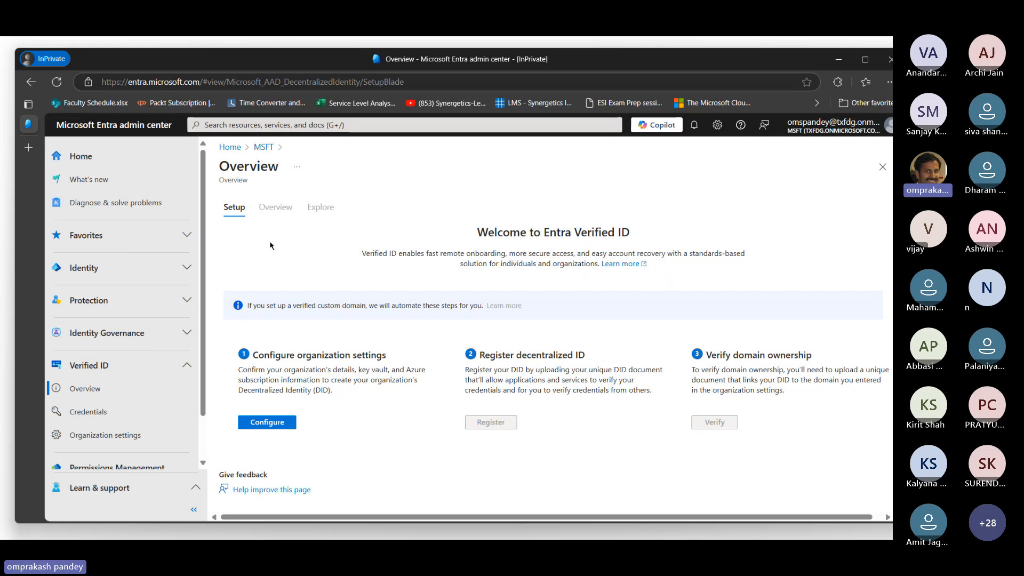
Collapse Verified ID, open the Identity Governance dashboard and view the licensing options for its free trial.
click(183, 363)
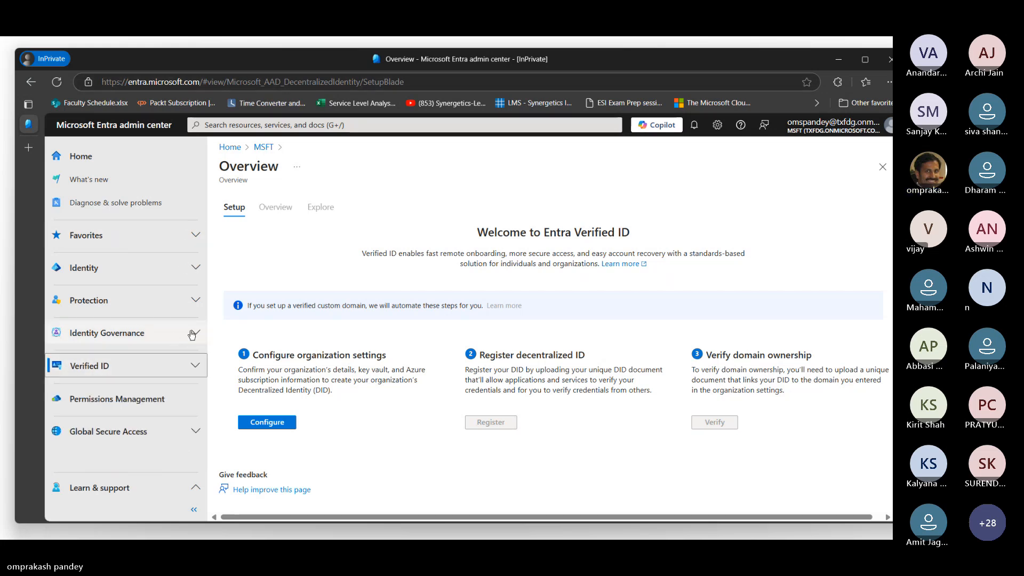
click(184, 333)
click(86, 357)
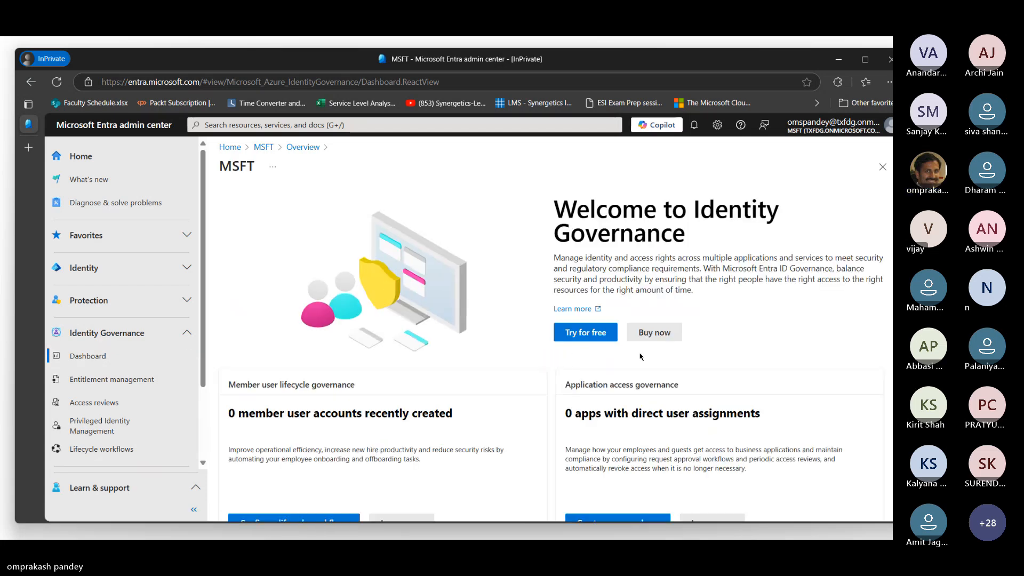
click(589, 334)
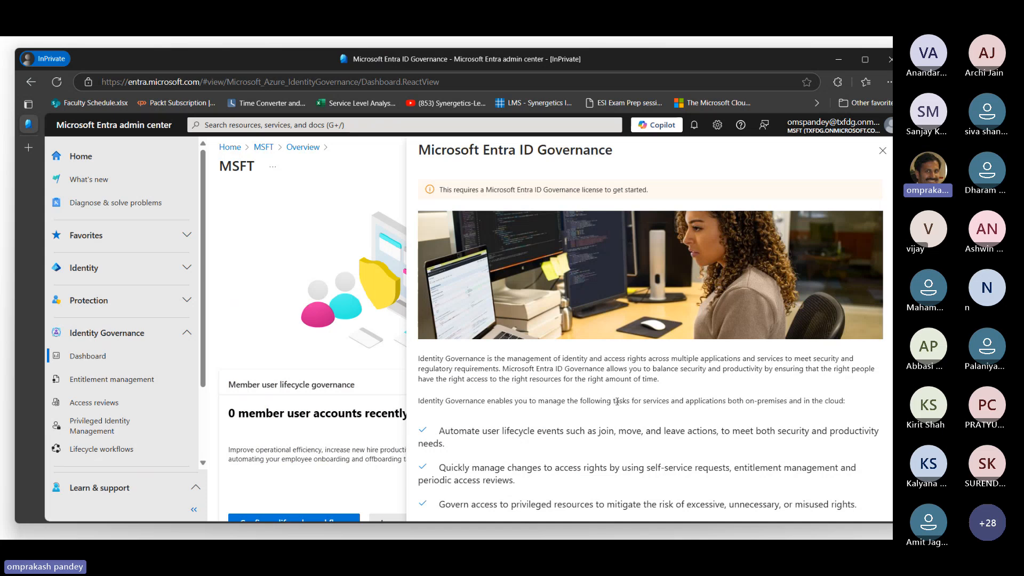
scroll(619, 401, down, 1)
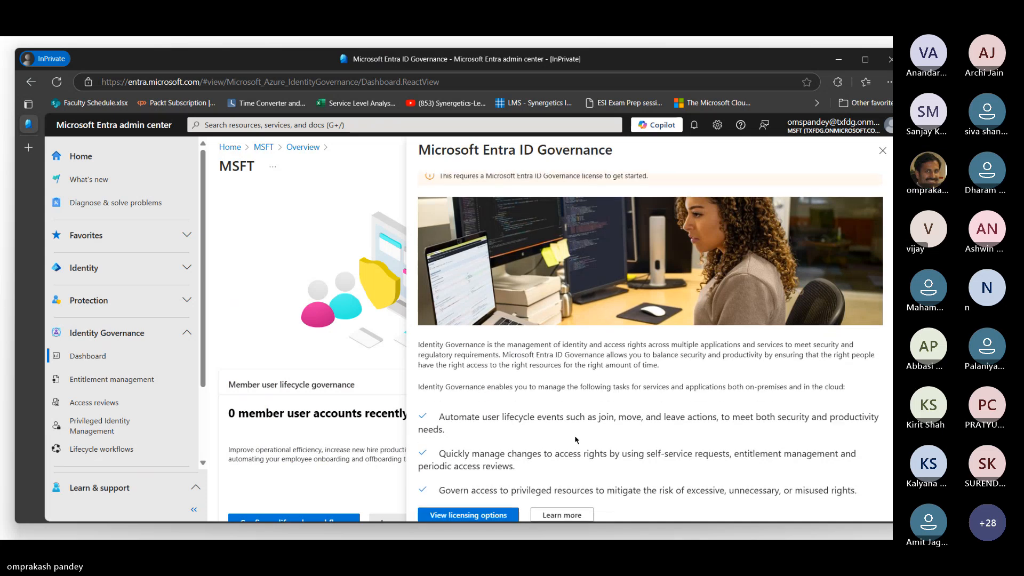
click(481, 516)
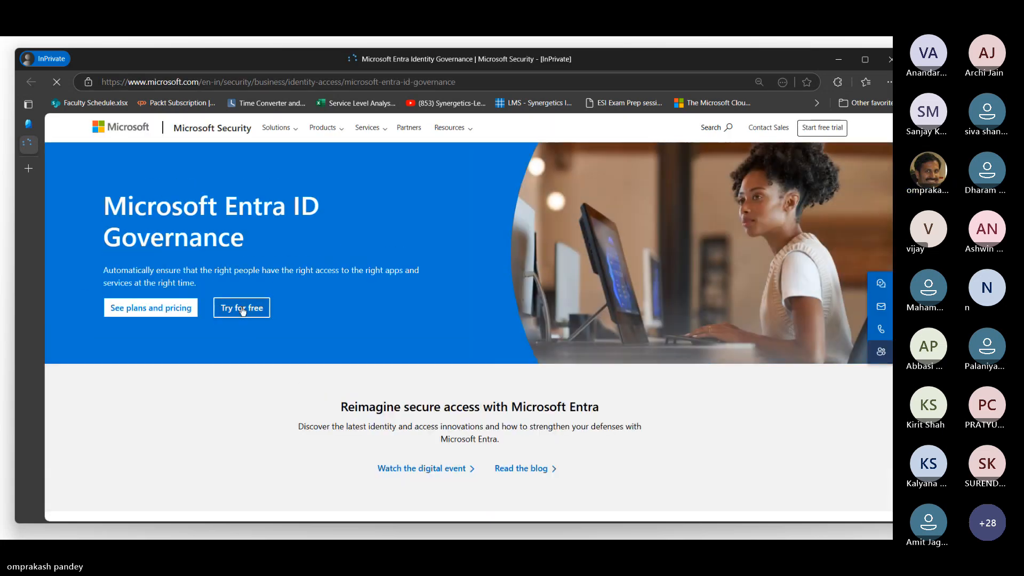
Try to order the free trial of the Microsoft Entra ID Governance Add-on for Microsoft Entra ID P2, and close the order pages and licensing information.
click(242, 309)
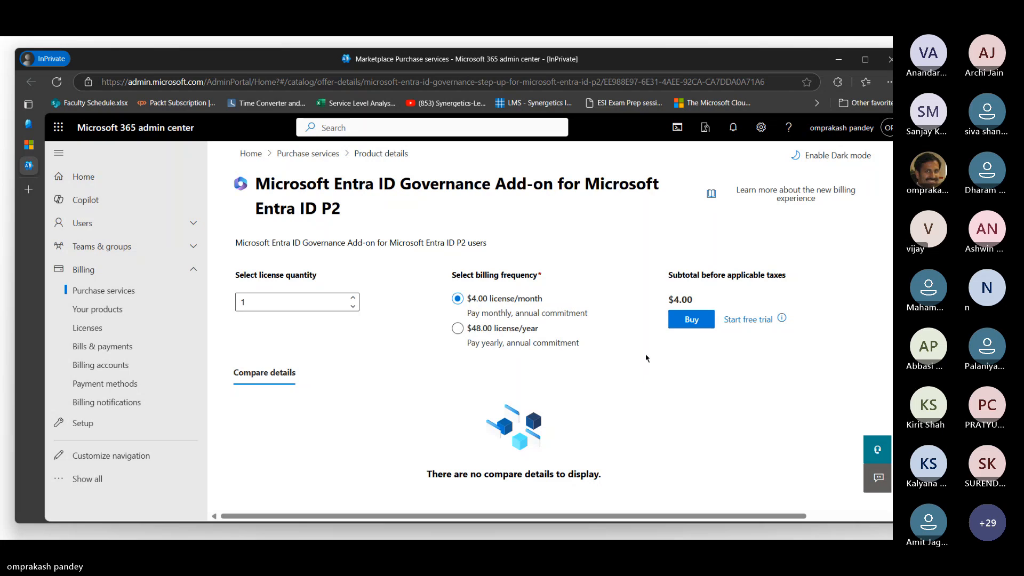
click(753, 323)
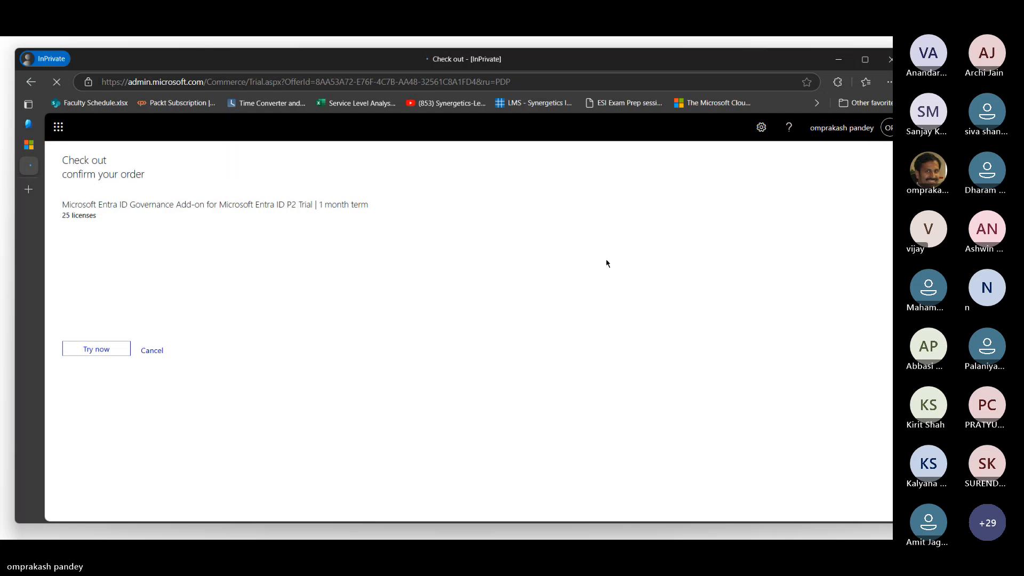
click(96, 350)
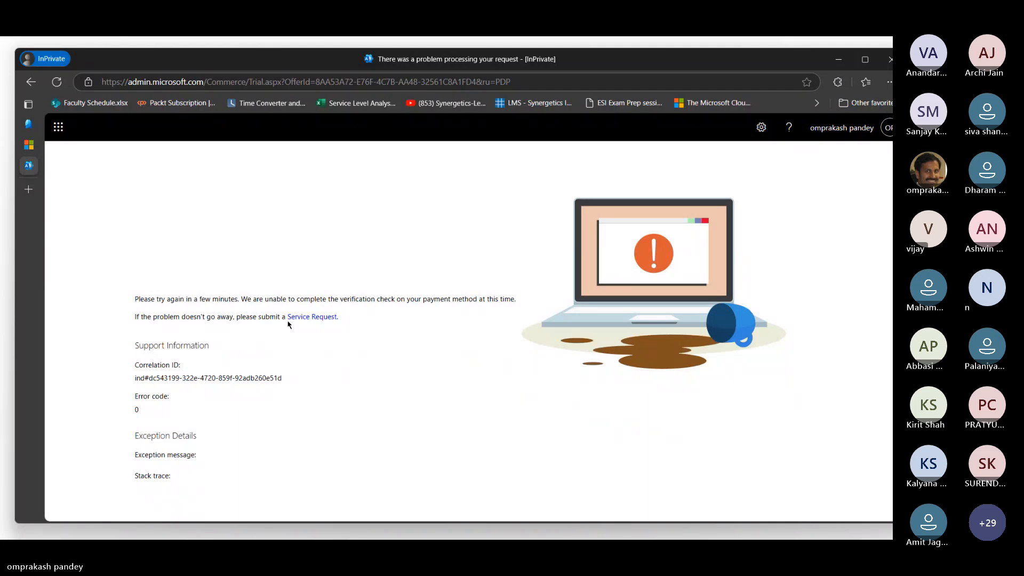
mouse_move(31, 154)
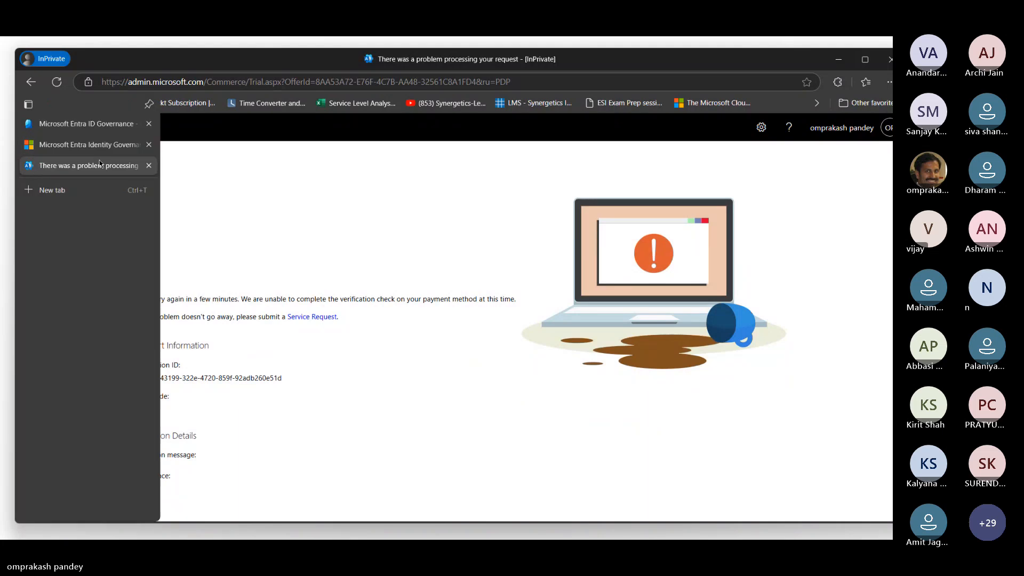
click(149, 165)
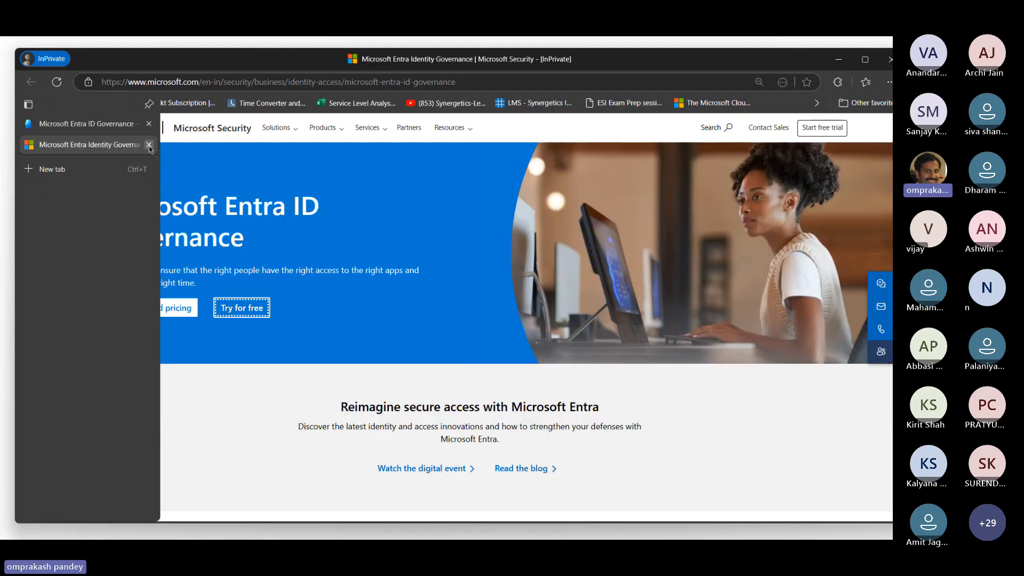
click(149, 145)
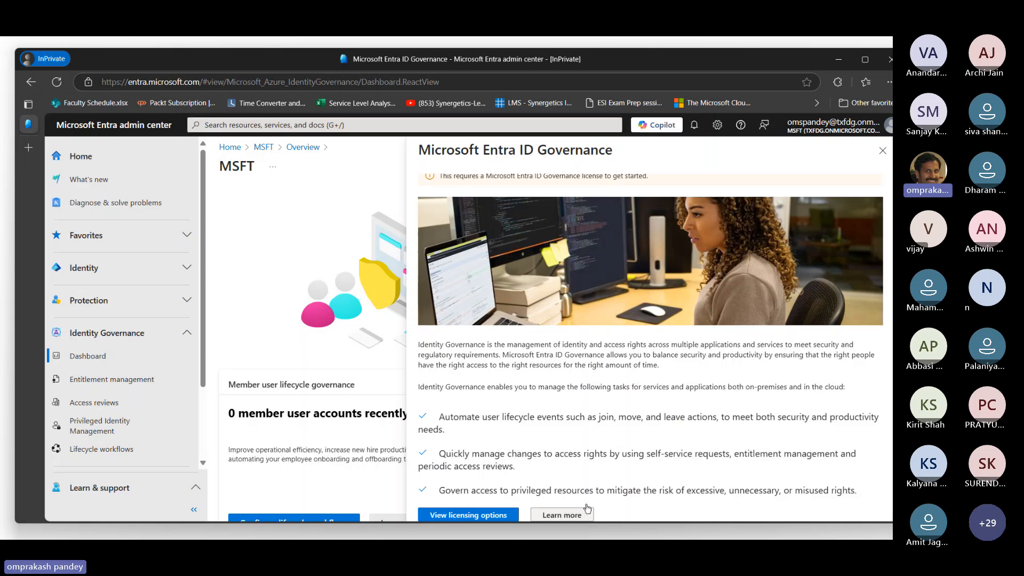
click(883, 150)
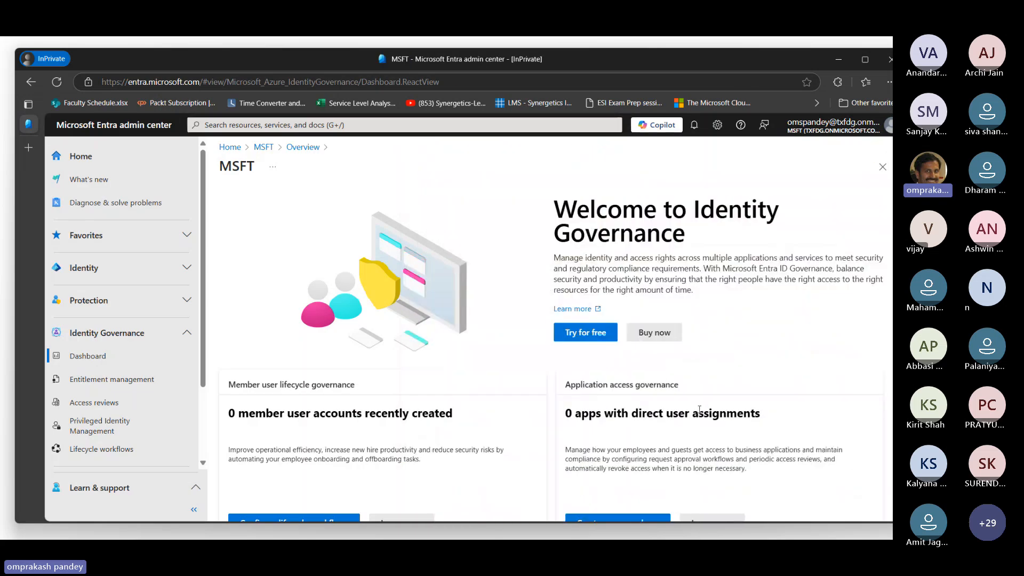
Examine the Identity Governance dashboard, including the identity landscape and ID Governance configurations.
scroll(705, 403, down, 3)
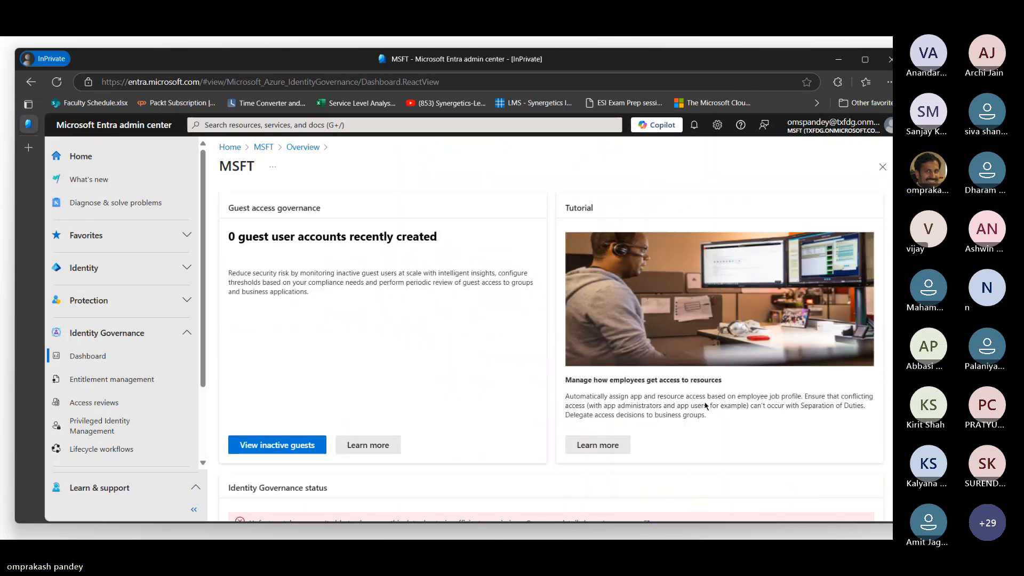
scroll(444, 429, down, 3)
scroll(443, 428, down, 4)
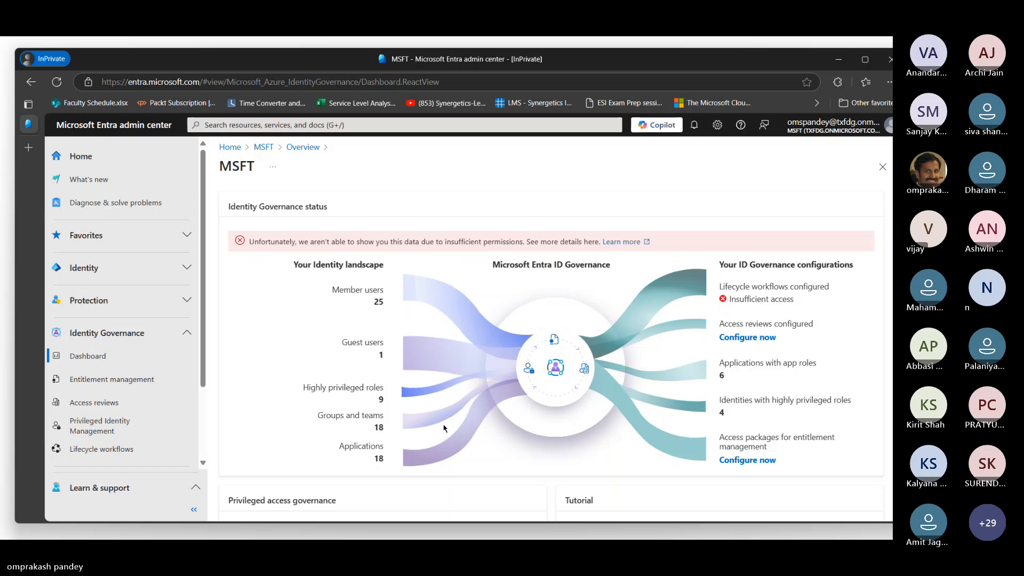
scroll(444, 428, down, 3)
scroll(444, 428, up, 3)
Reload the Identity Governance page and open the Identity Protection dashboard from the Protection section.
click(199, 81)
key(Return)
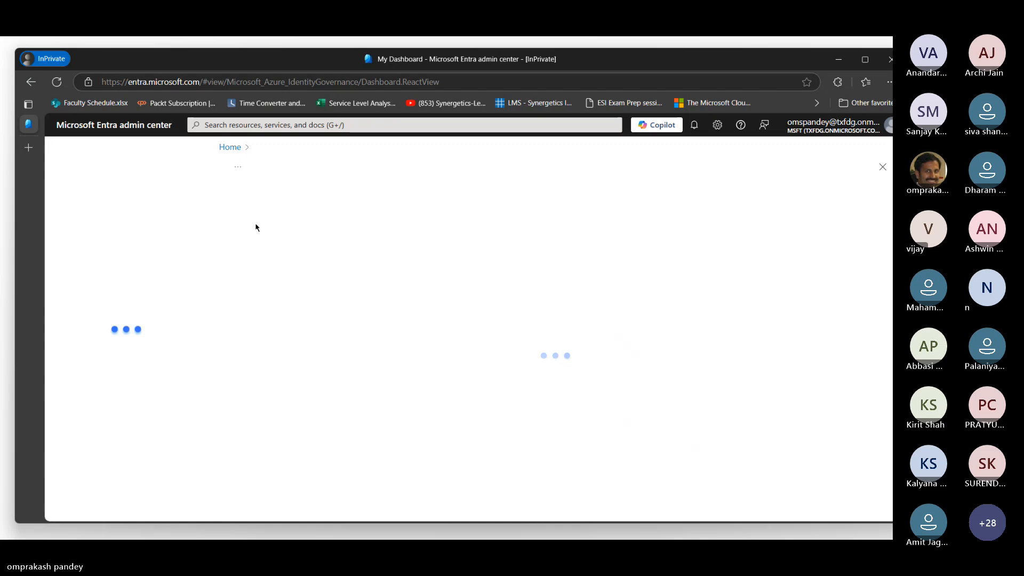
scroll(171, 356, down, 3)
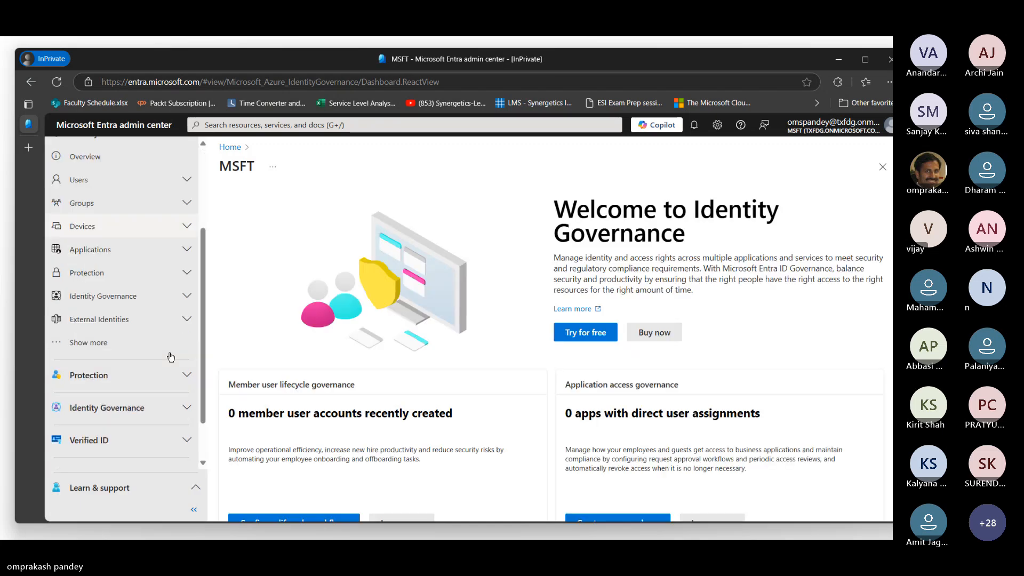
scroll(170, 354, down, 2)
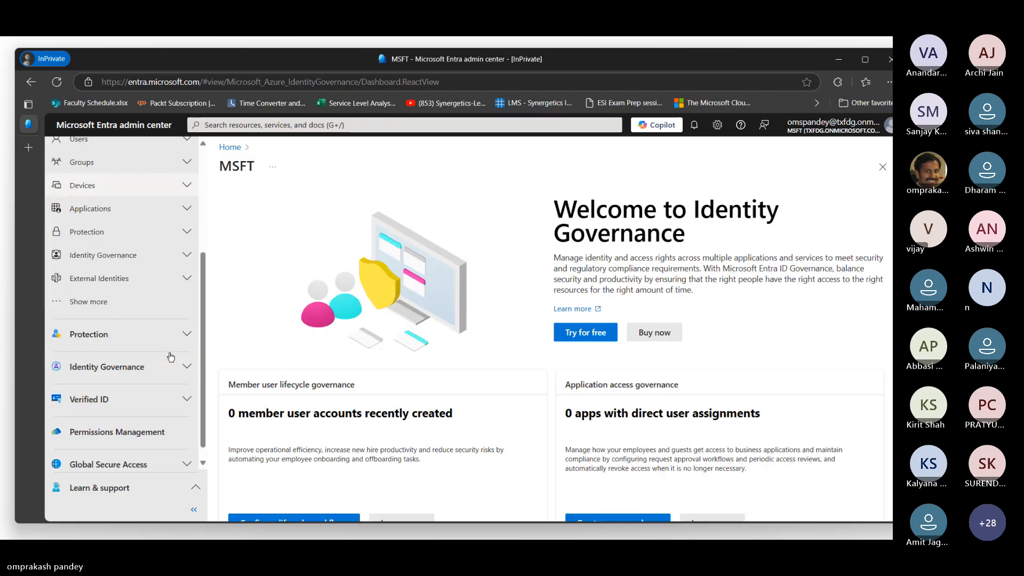
click(98, 323)
click(109, 343)
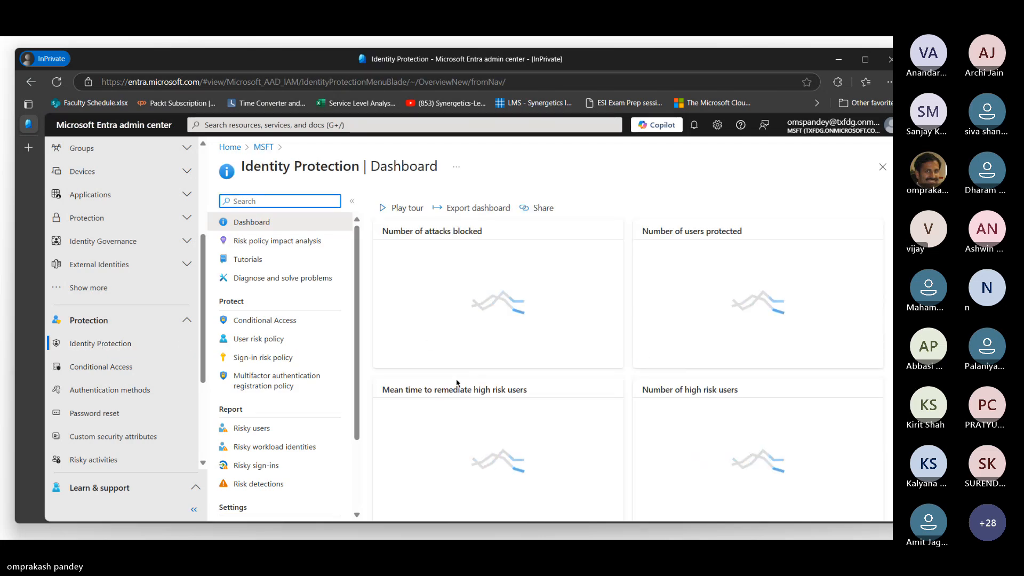
Review the Identity Protection dashboard down to the attacks in the tenant, and collapse the Protection and Identity navigation sections.
scroll(298, 319, down, 2)
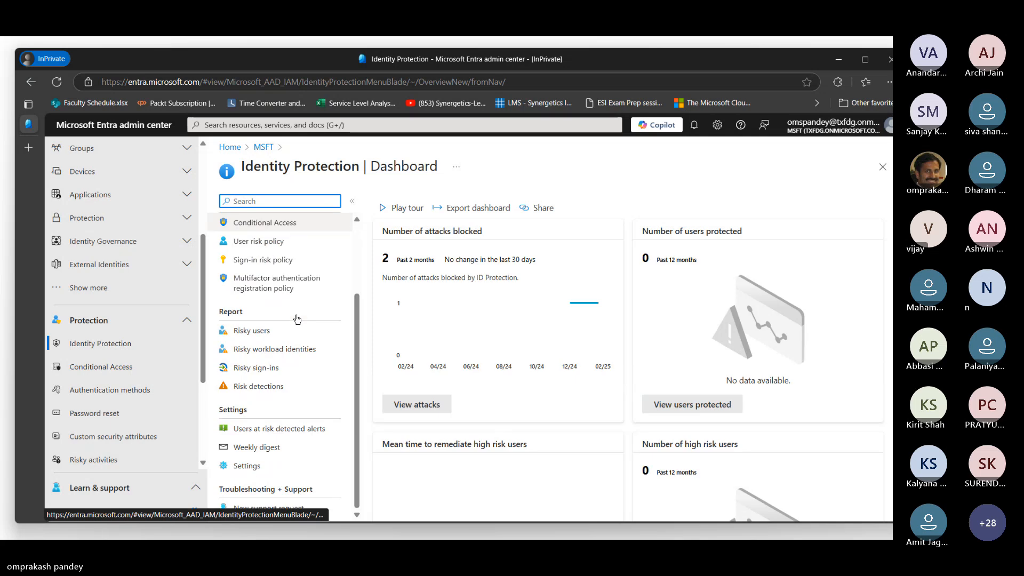
scroll(562, 365, down, 8)
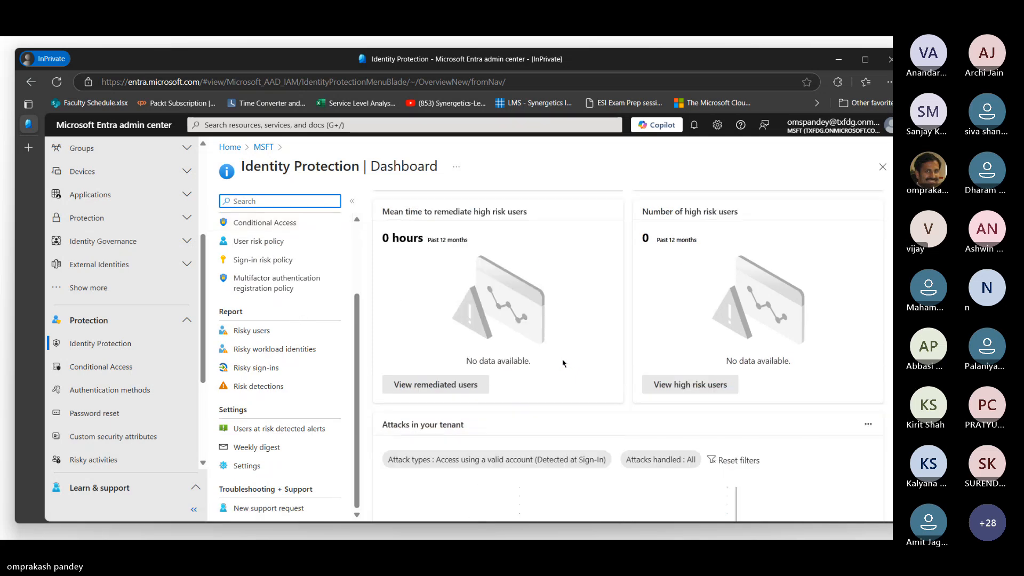
scroll(266, 377, up, 2)
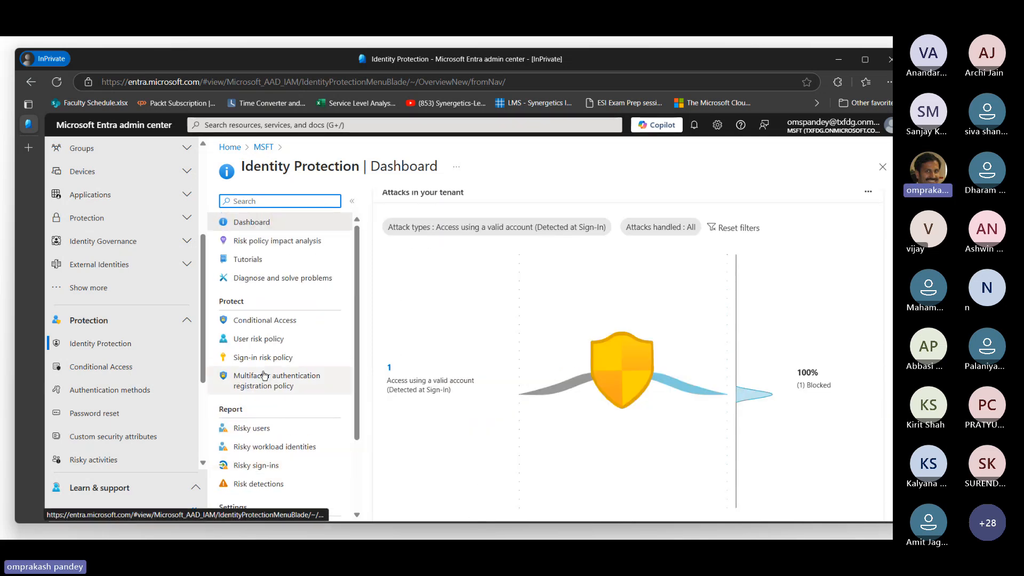
click(107, 322)
scroll(139, 262, up, 3)
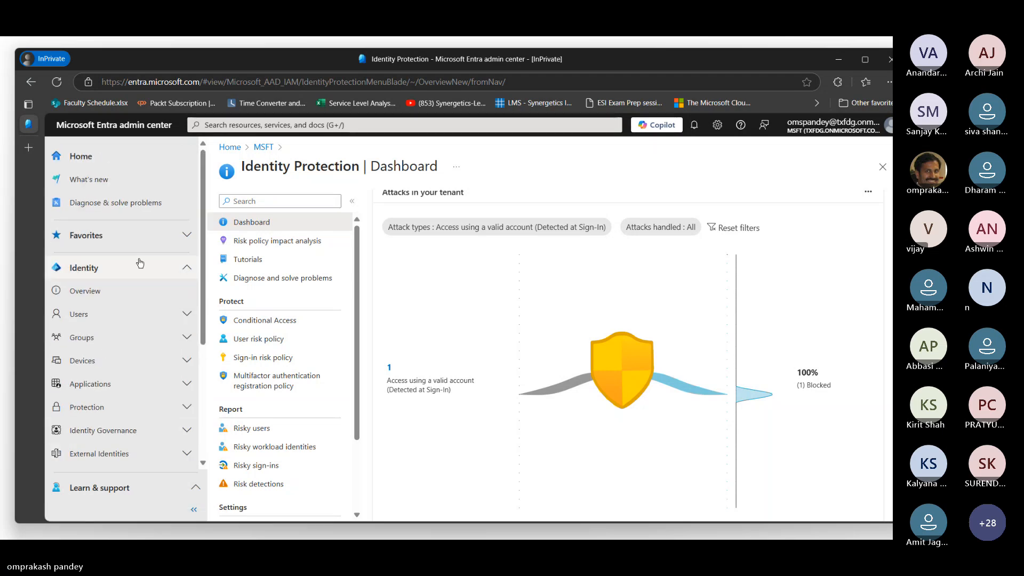
click(186, 270)
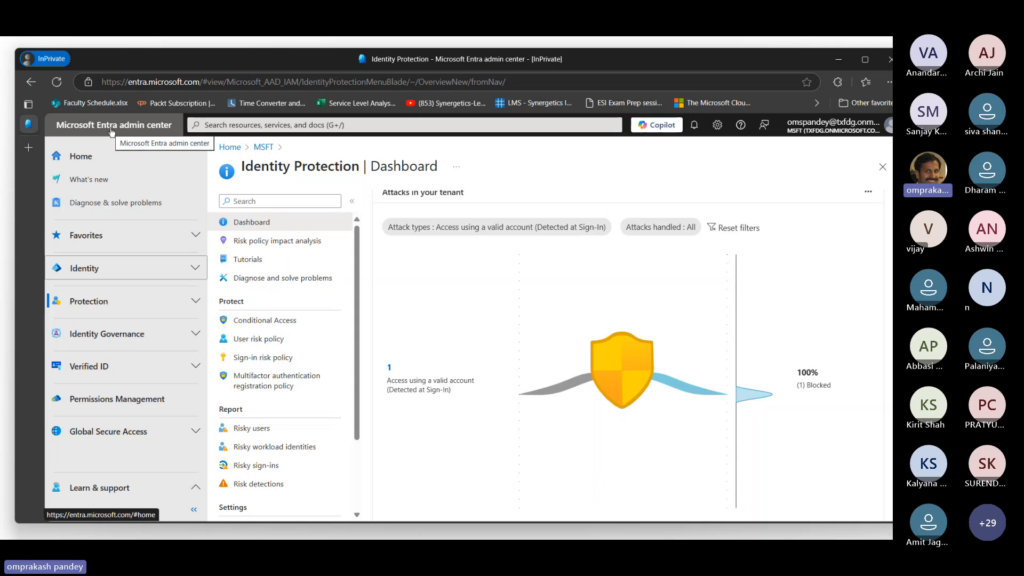
Open the Microsoft Defender portal at security.microsoft.com in a new browser tab.
key(ctrl+t)
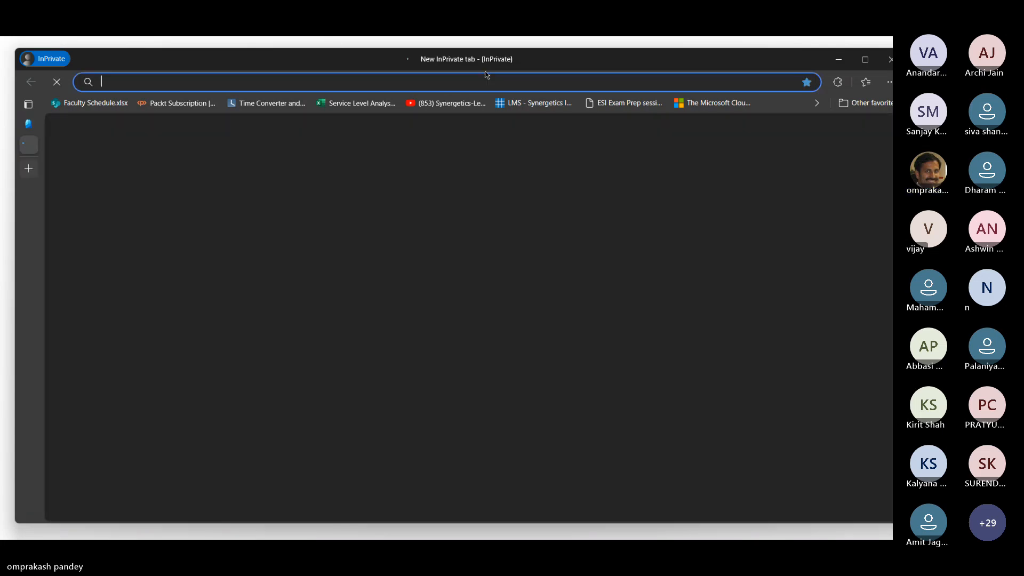
text(secu)
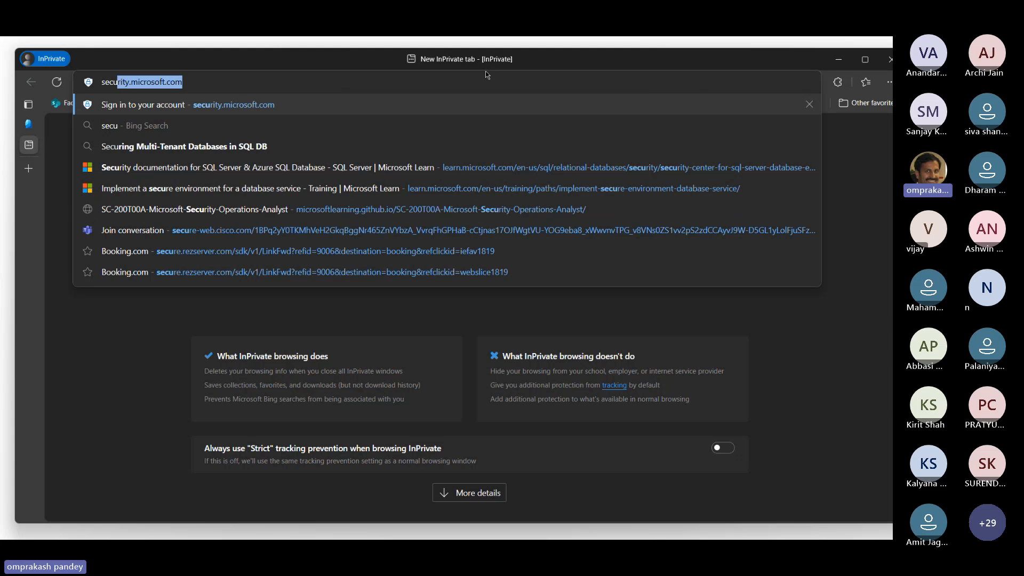
key(Return)
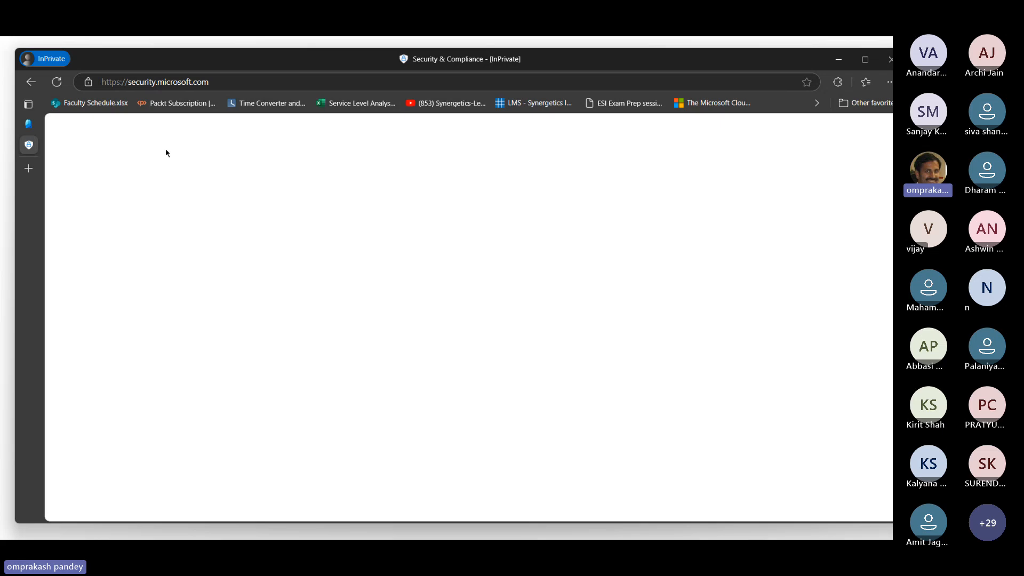
Open the Microsoft Purview portal at purview.microsoft.com in another new browser tab.
mouse_move(31, 170)
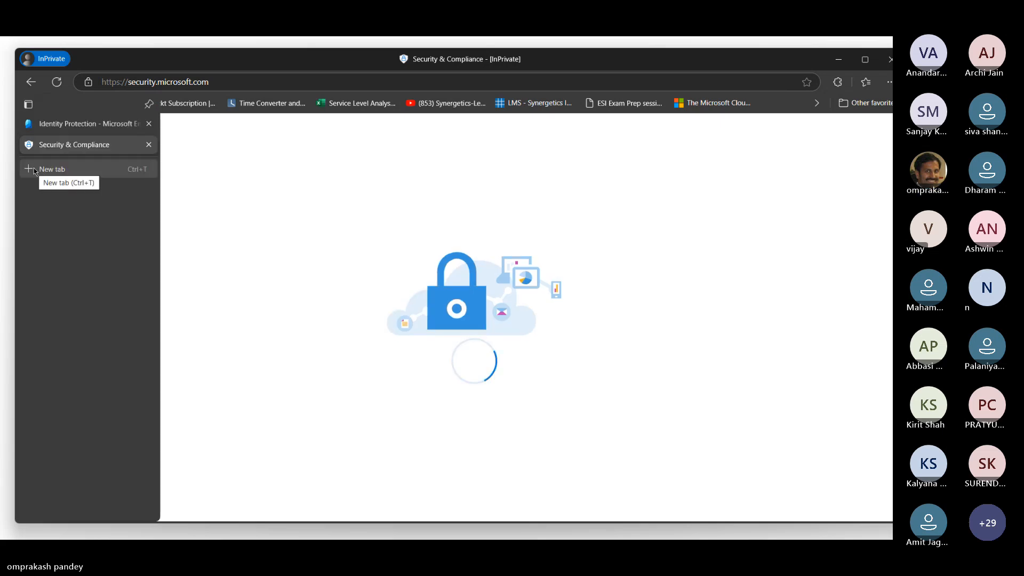
click(34, 170)
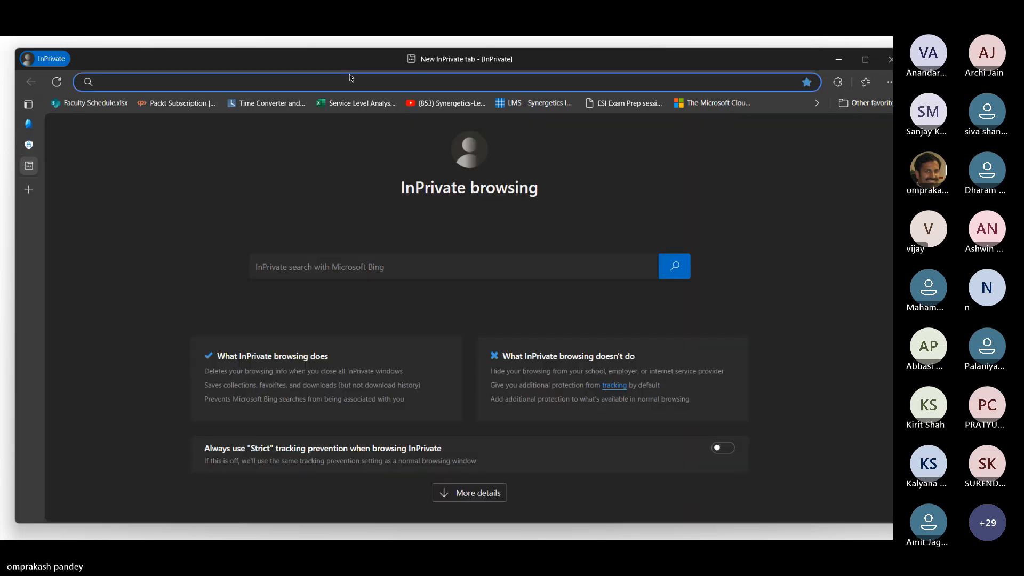
text(purview.microsoft.com)
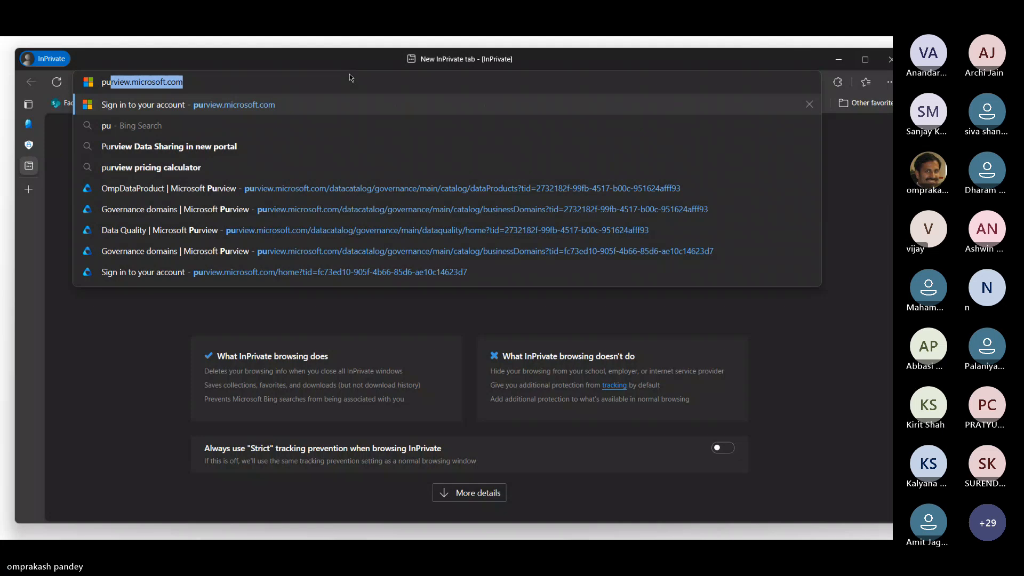
key(Right)
key(Return)
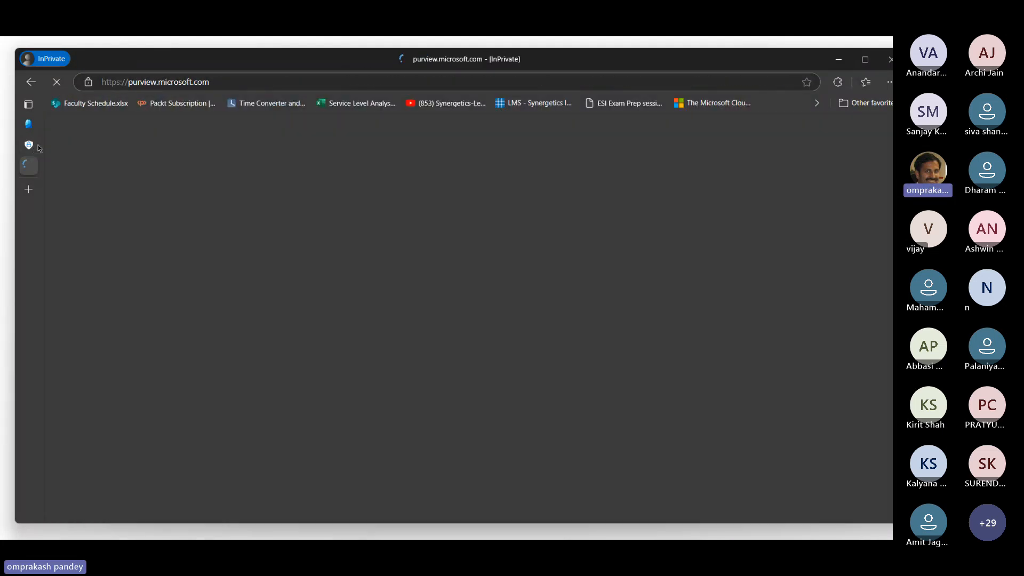
Check the Defender page, agree to the data flow disclosure and privacy terms in Purview's welcome dialog, and get started with the new portal.
click(29, 146)
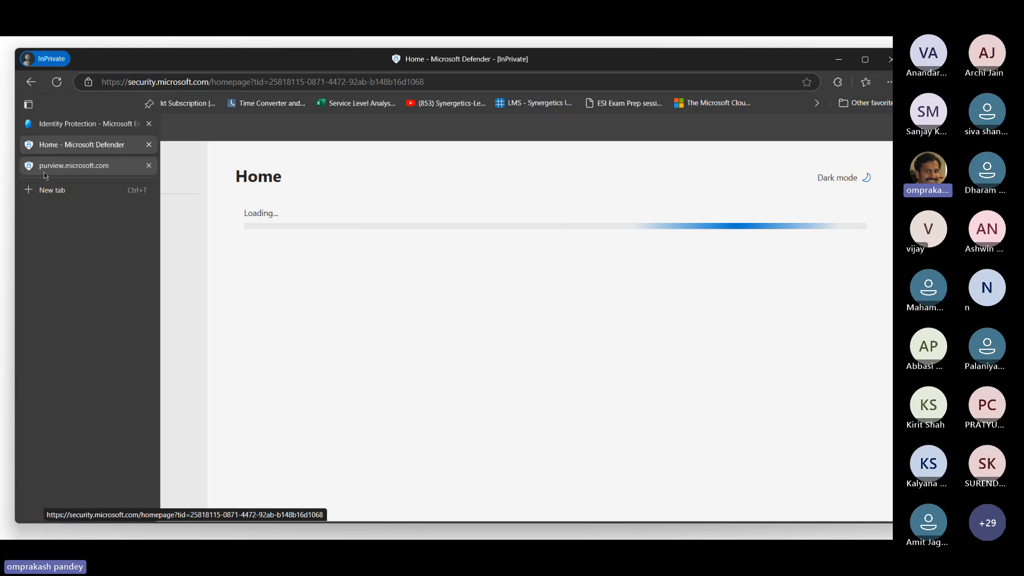
click(29, 167)
mouse_move(24, 190)
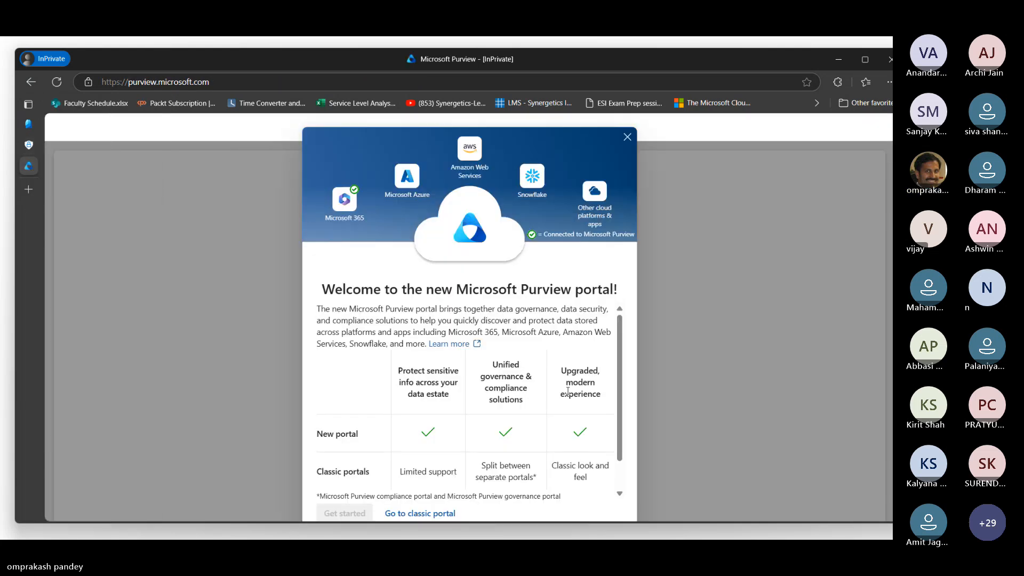
scroll(568, 392, down, 2)
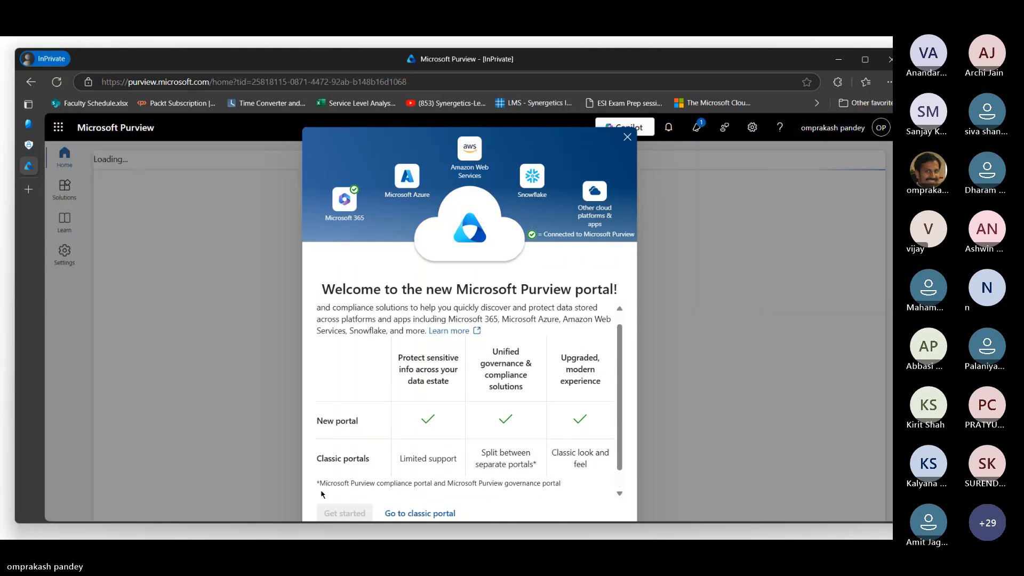
scroll(446, 425, down, 2)
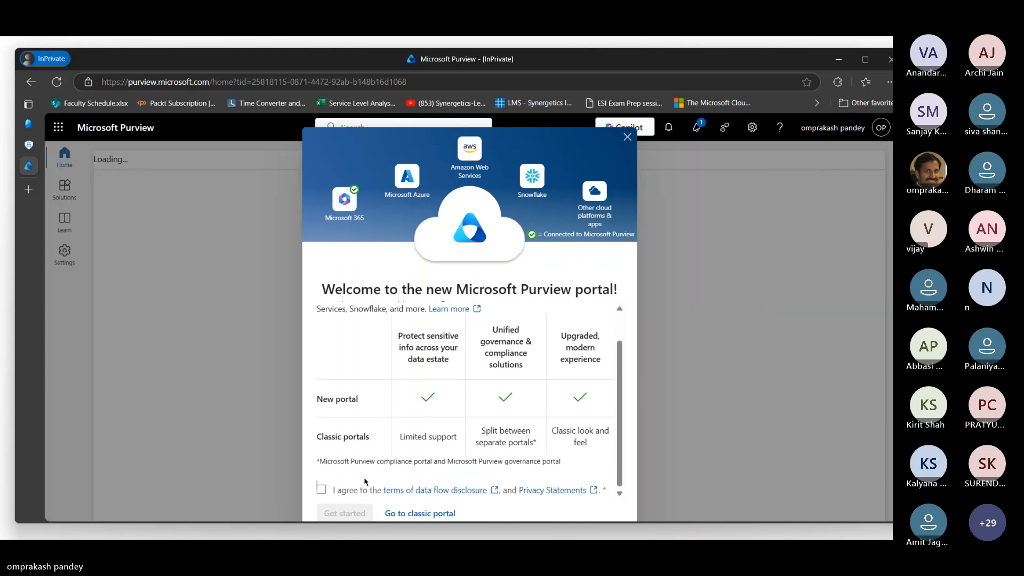
click(321, 490)
click(345, 513)
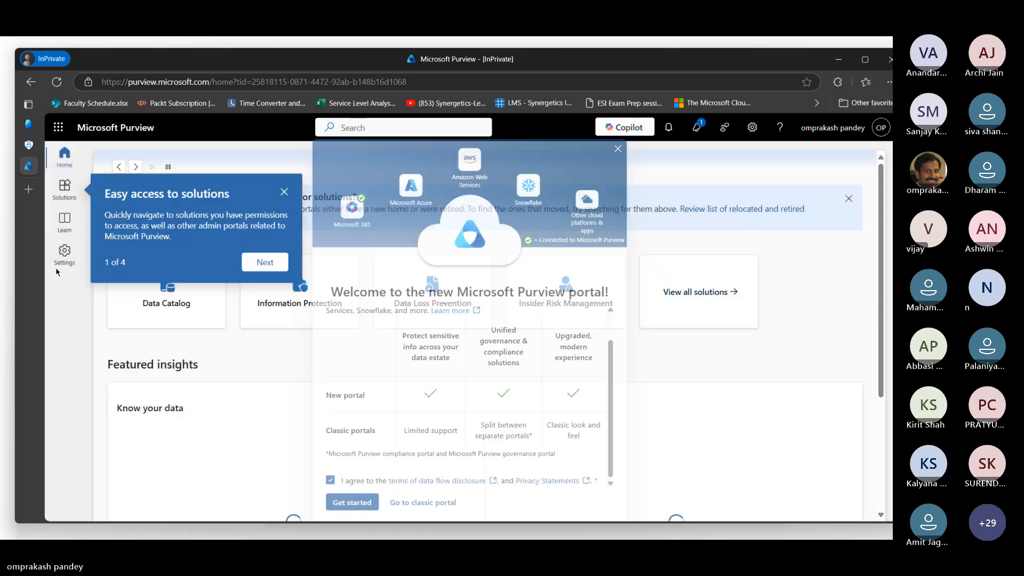
Open the Microsoft Intune admin center in a new browser tab using the address endpoint.microsoft.com.
mouse_move(45, 168)
click(80, 145)
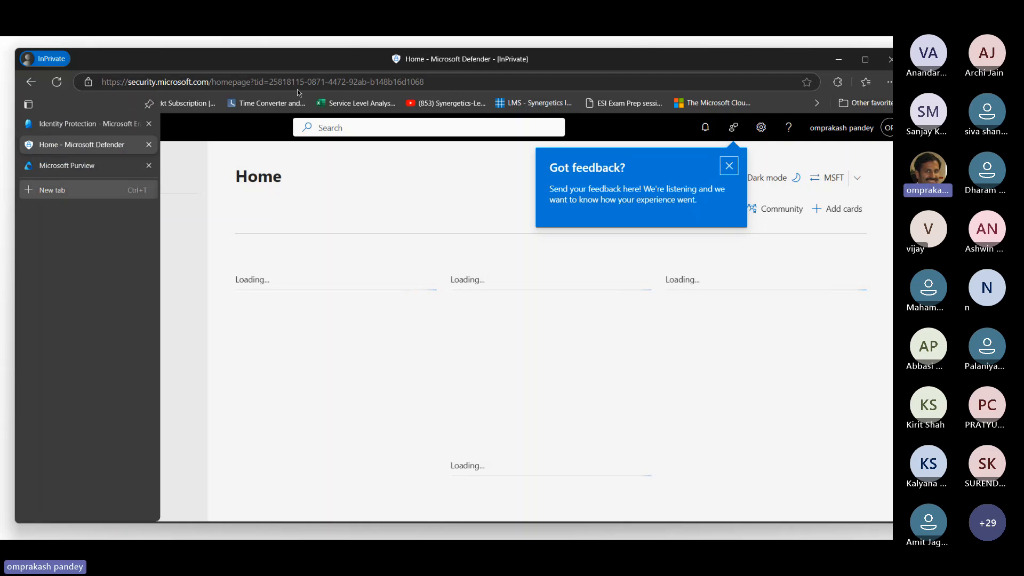
click(29, 190)
text(enpoint)
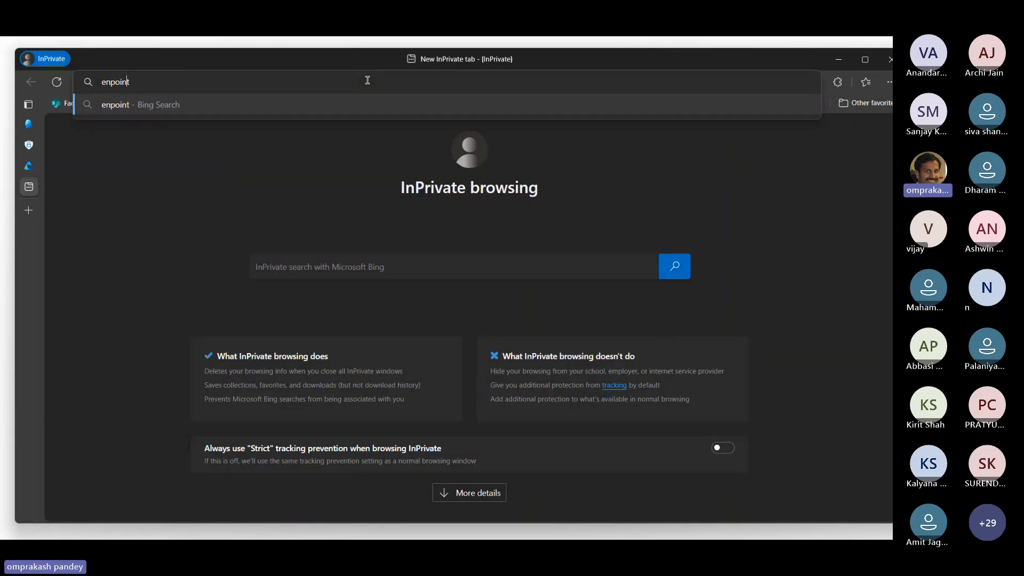
text(d)
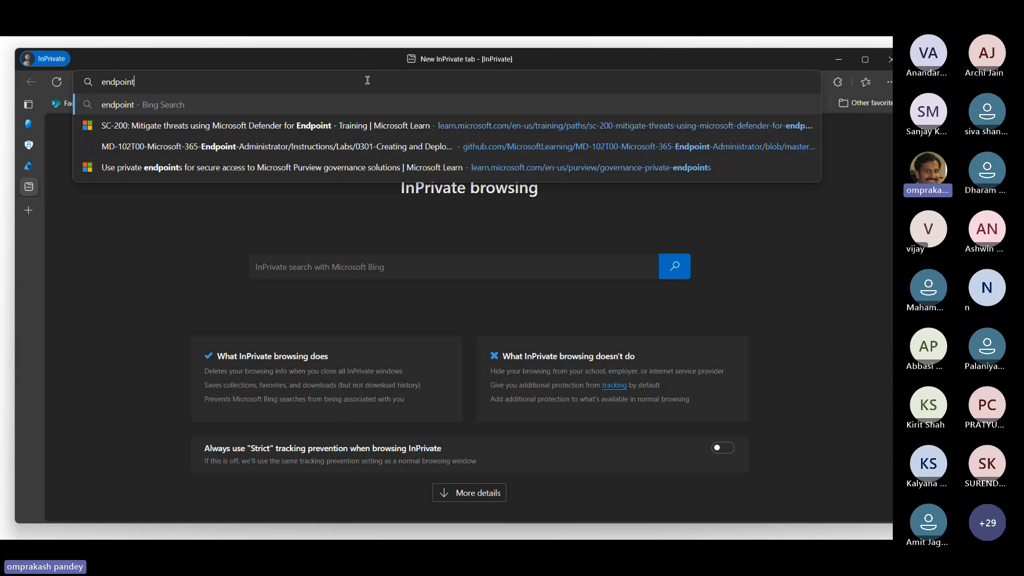
key(End)
text(.micr)
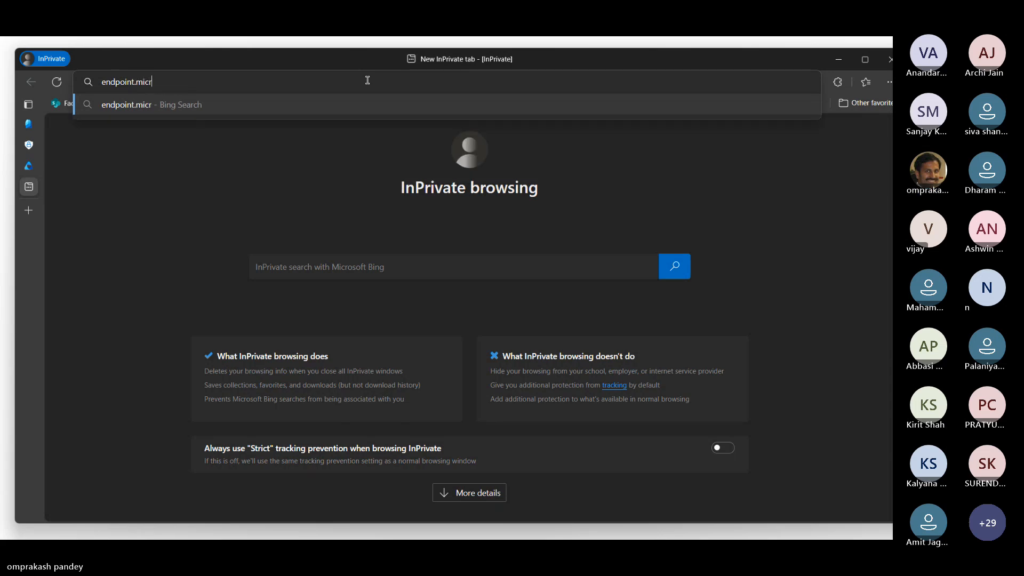
text(osoft.om)
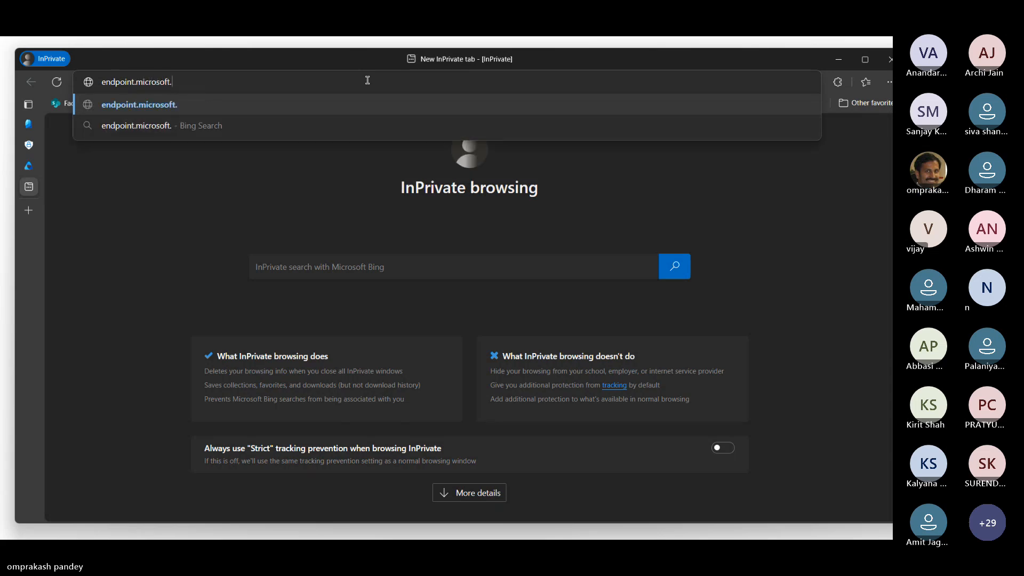
key(BackSpace)
key(BackSpace)
text(com)
key(Return)
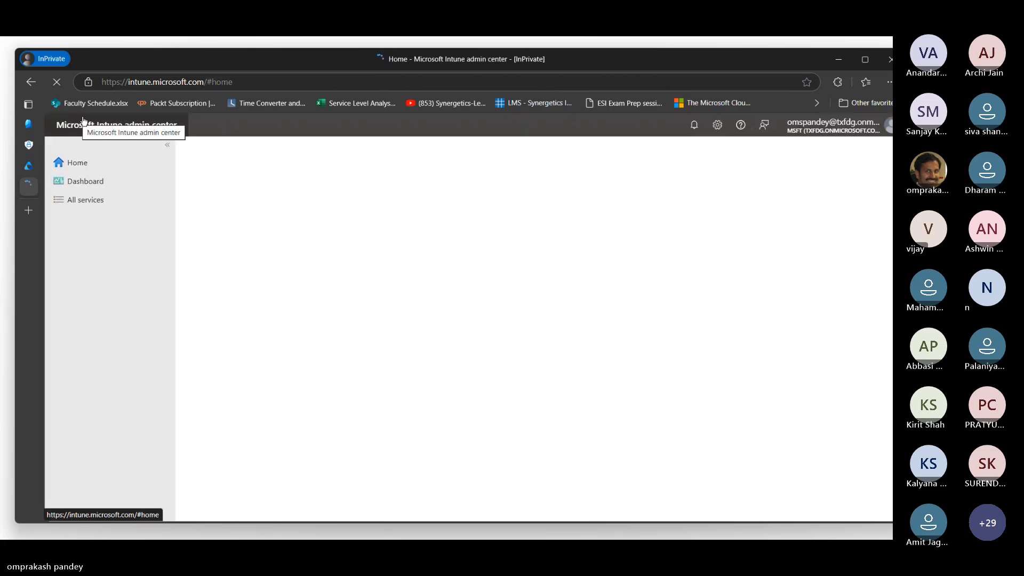
Look through the open portal tabs and close the "Easy access to solutions" tip in Microsoft Purview.
click(31, 171)
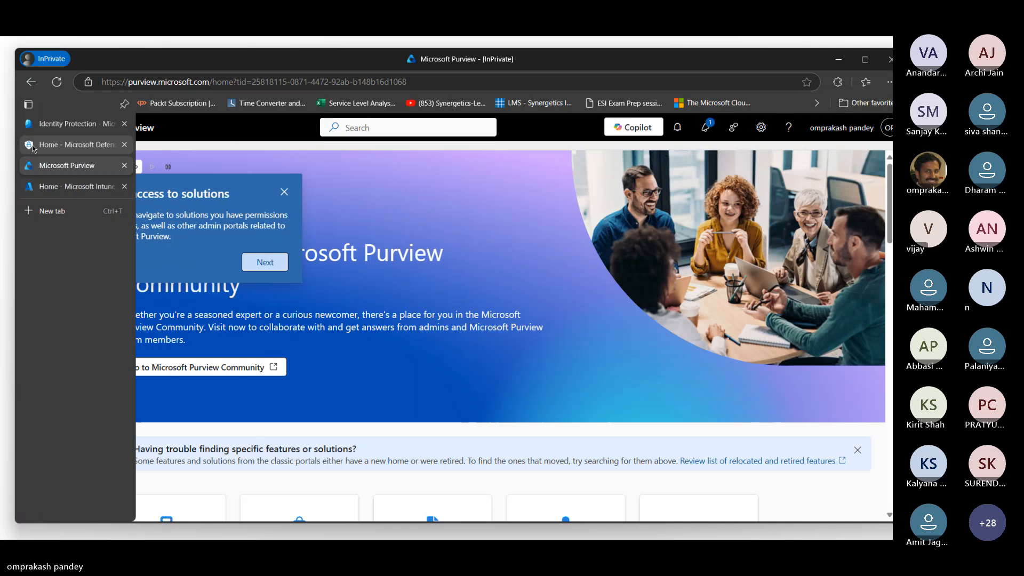
click(37, 124)
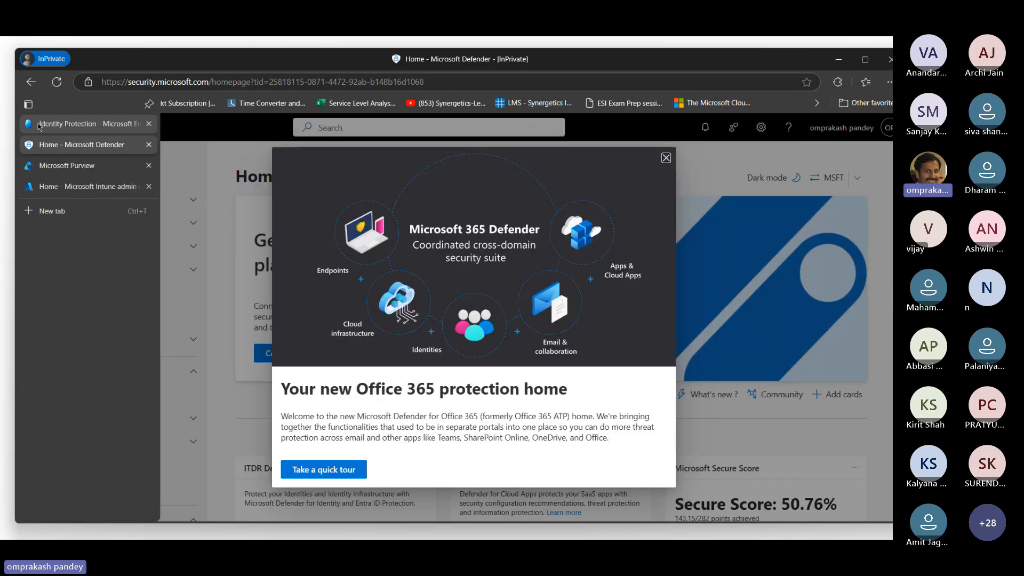
click(38, 126)
click(31, 187)
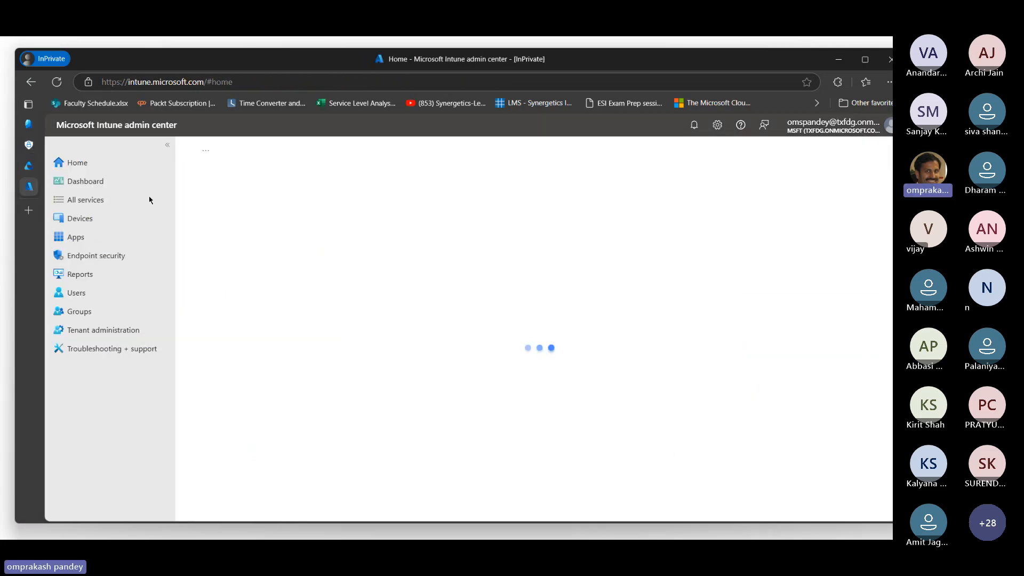
click(29, 167)
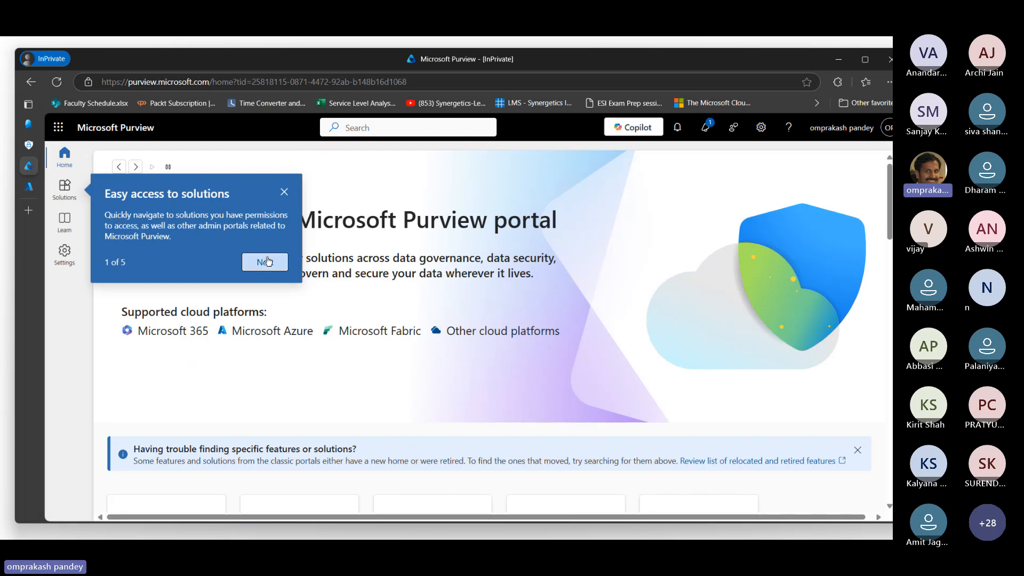
click(283, 193)
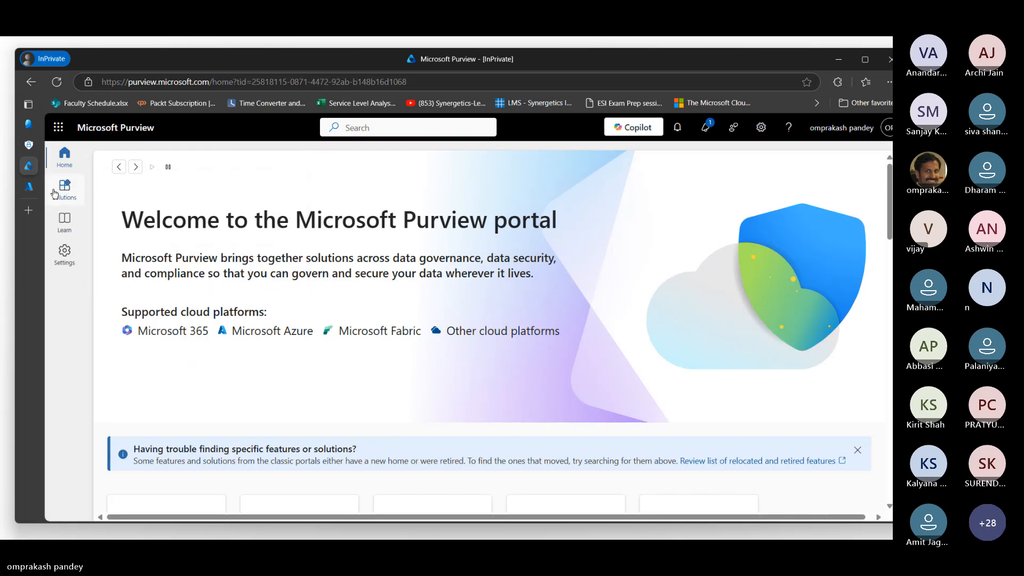
View the Entra and Intune admin centers, and dismiss the Microsoft 365 Defender welcome, incident investigation and feedback pop-ups in the Defender portal.
click(29, 124)
click(30, 123)
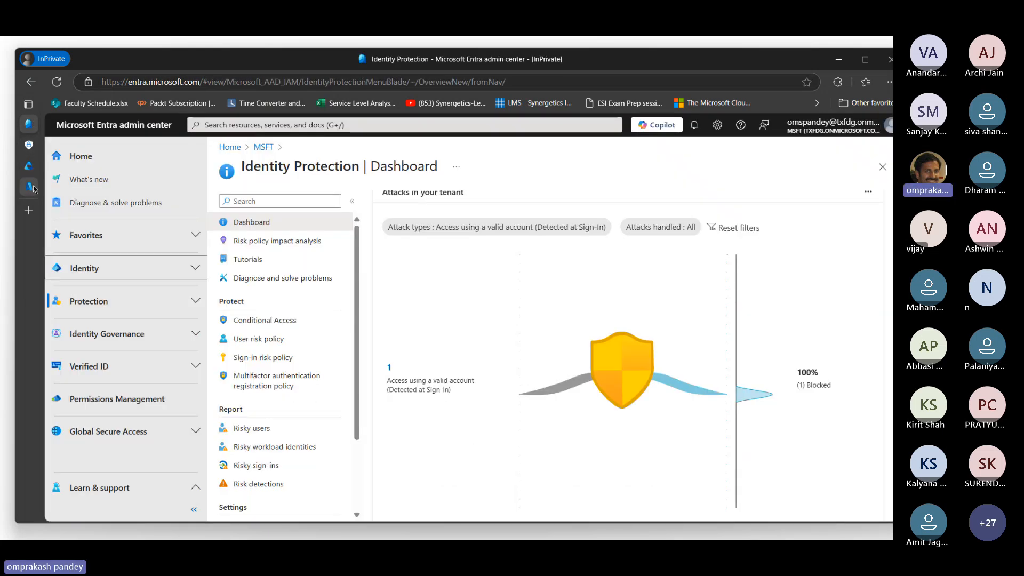
click(28, 185)
mouse_move(22, 172)
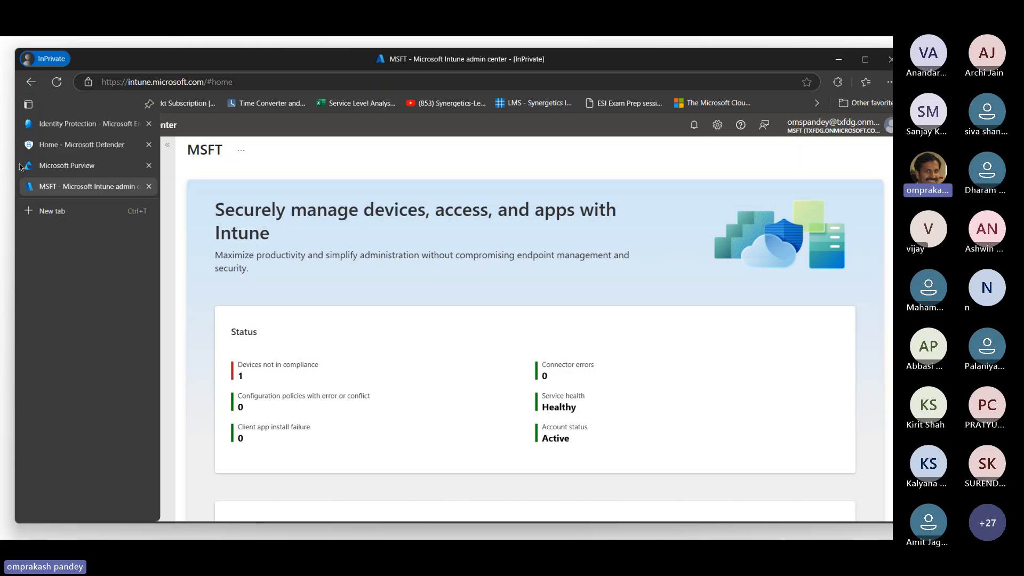
click(43, 147)
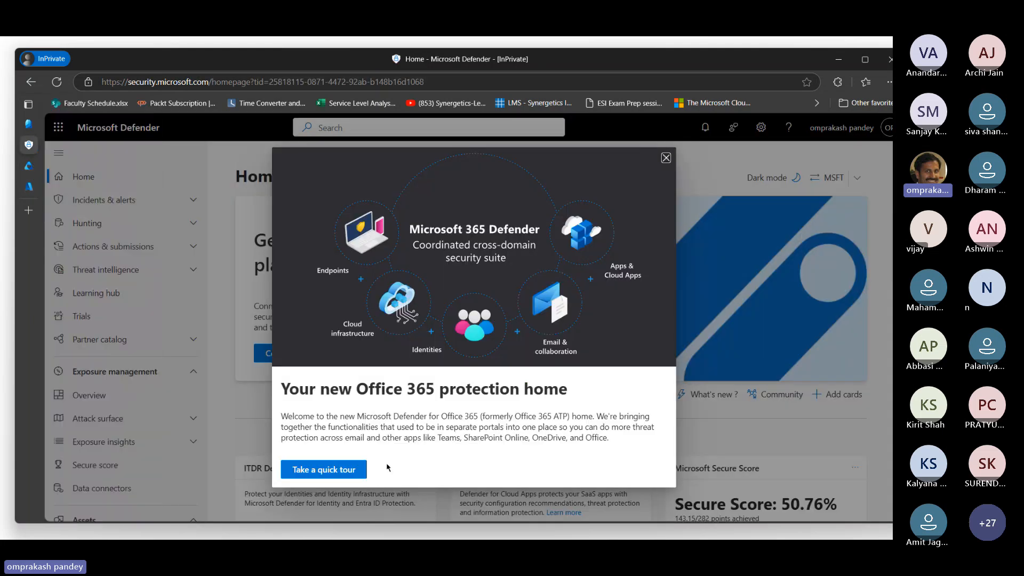
click(666, 157)
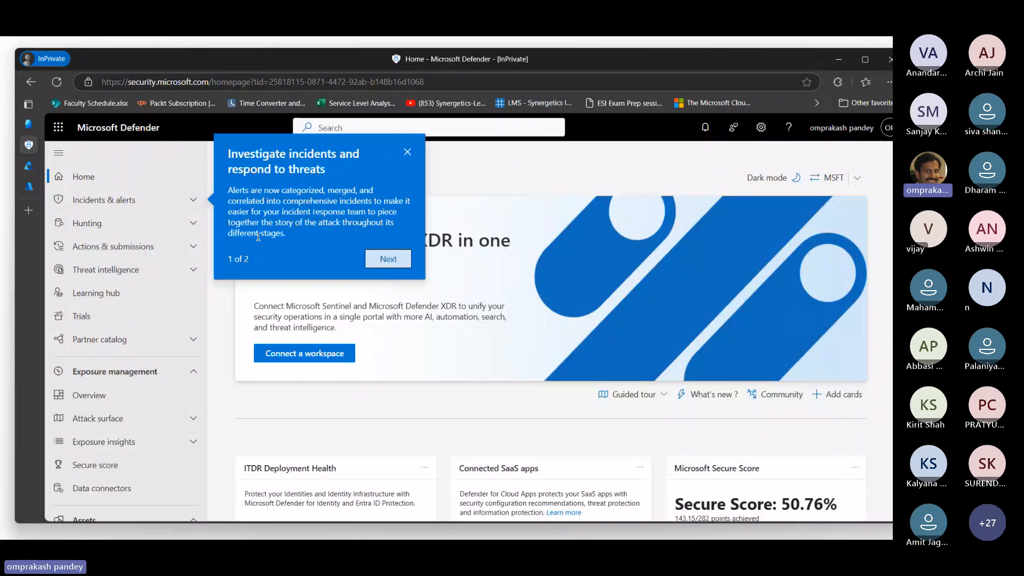
click(408, 153)
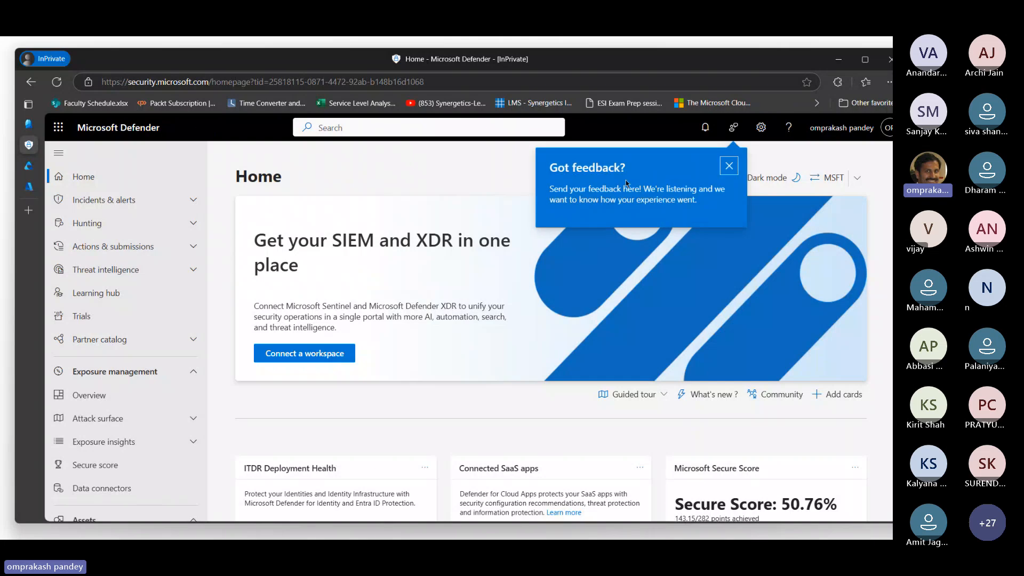
click(729, 166)
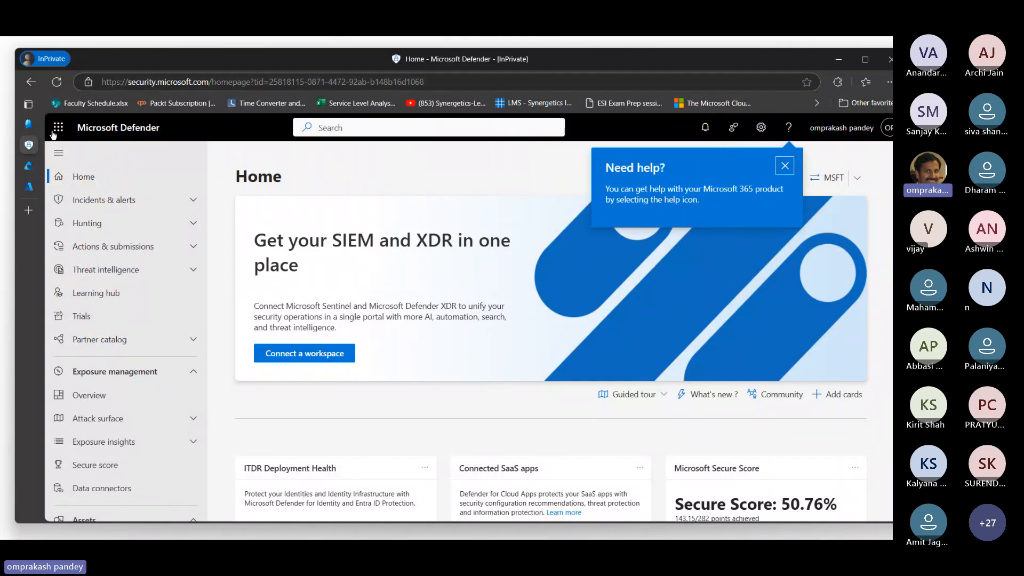
Return to the Identity Protection dashboard in the Entra admin center and start switching to another open window.
mouse_move(30, 124)
click(80, 124)
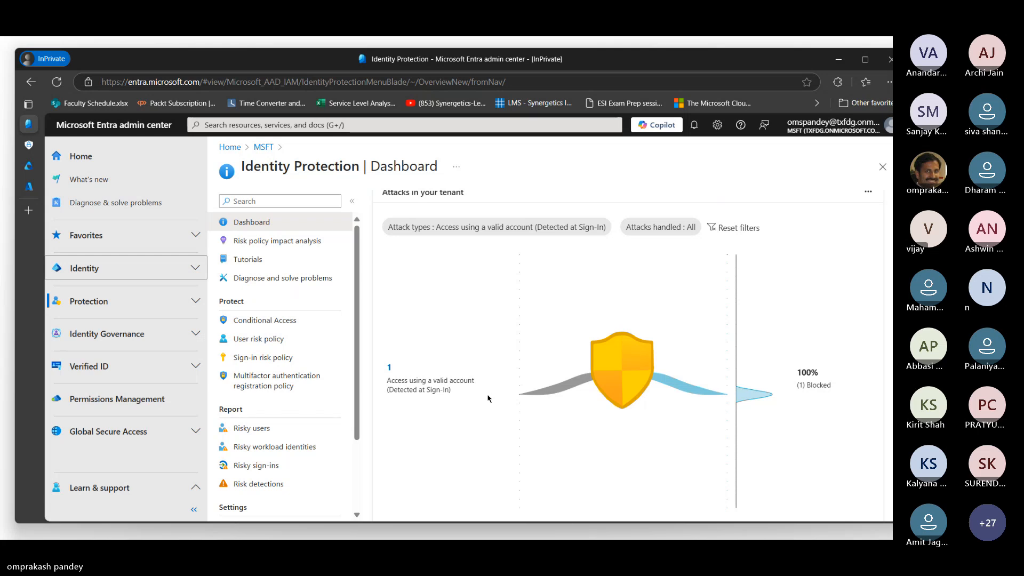
key(alt+Tab)
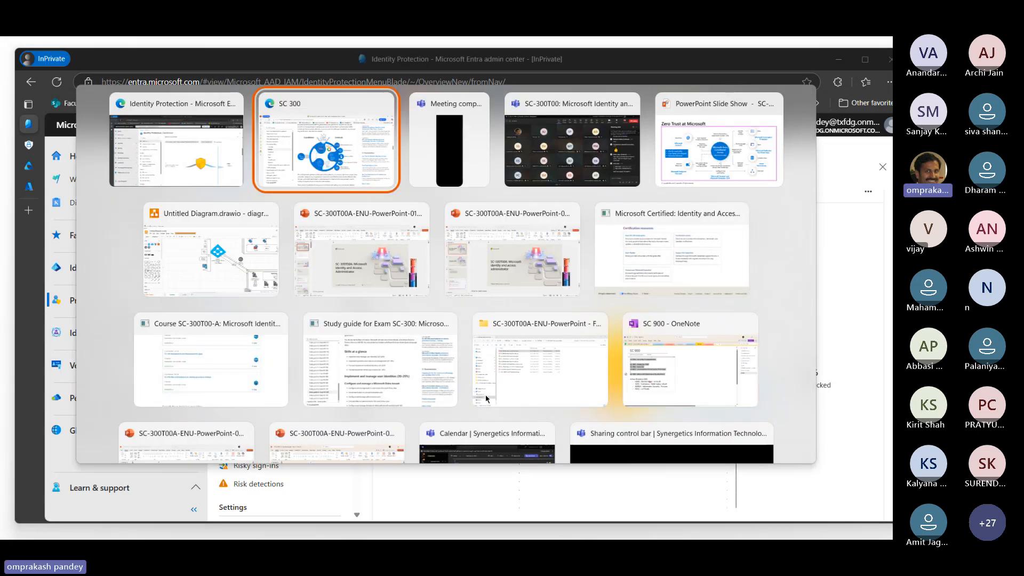